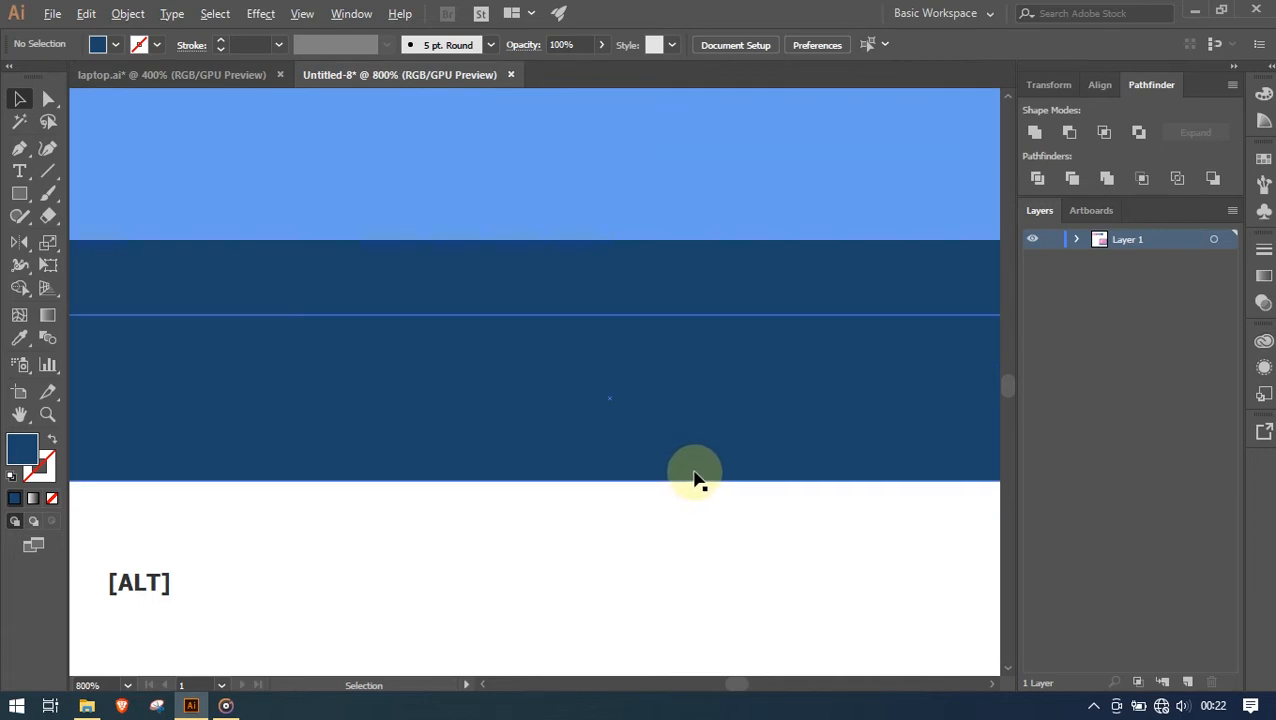
Draw a narrow horizontal rectangle near the middle of the laptop base, starting at its upper edge
key("space")
left_click_drag(669, 456, 575, 480)
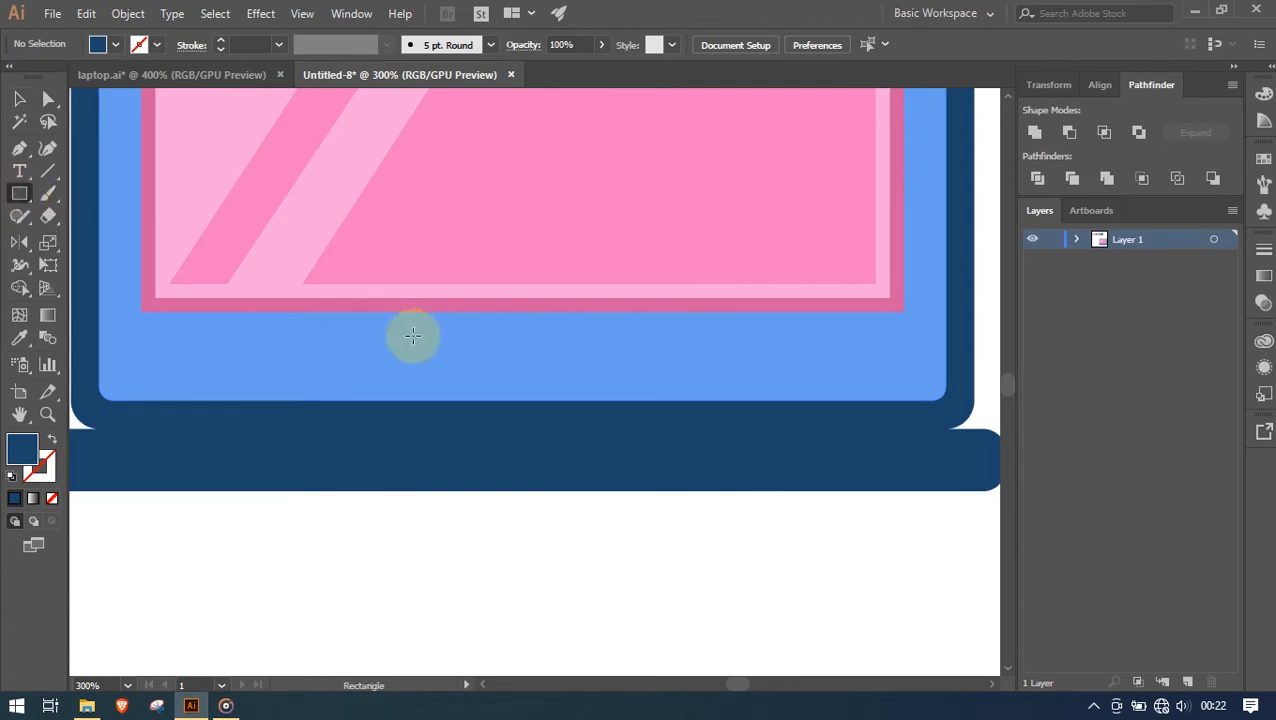
left_click_drag(428, 432, 684, 459)
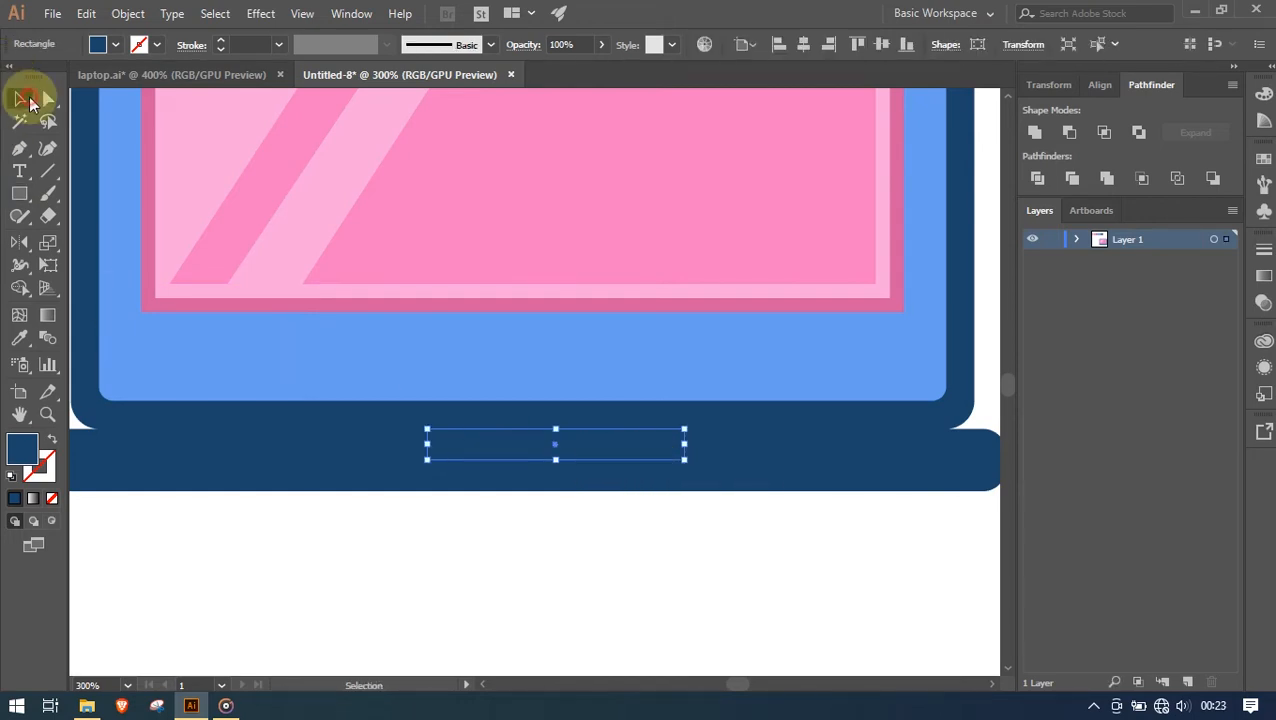
Fill the new rectangle with the medium blue sampled from the palette square above the artboard
mouse_move(427, 165)
left_mouse_down()
mouse_move(427, 364)
mouse_move(447, 359)
left_mouse_up()
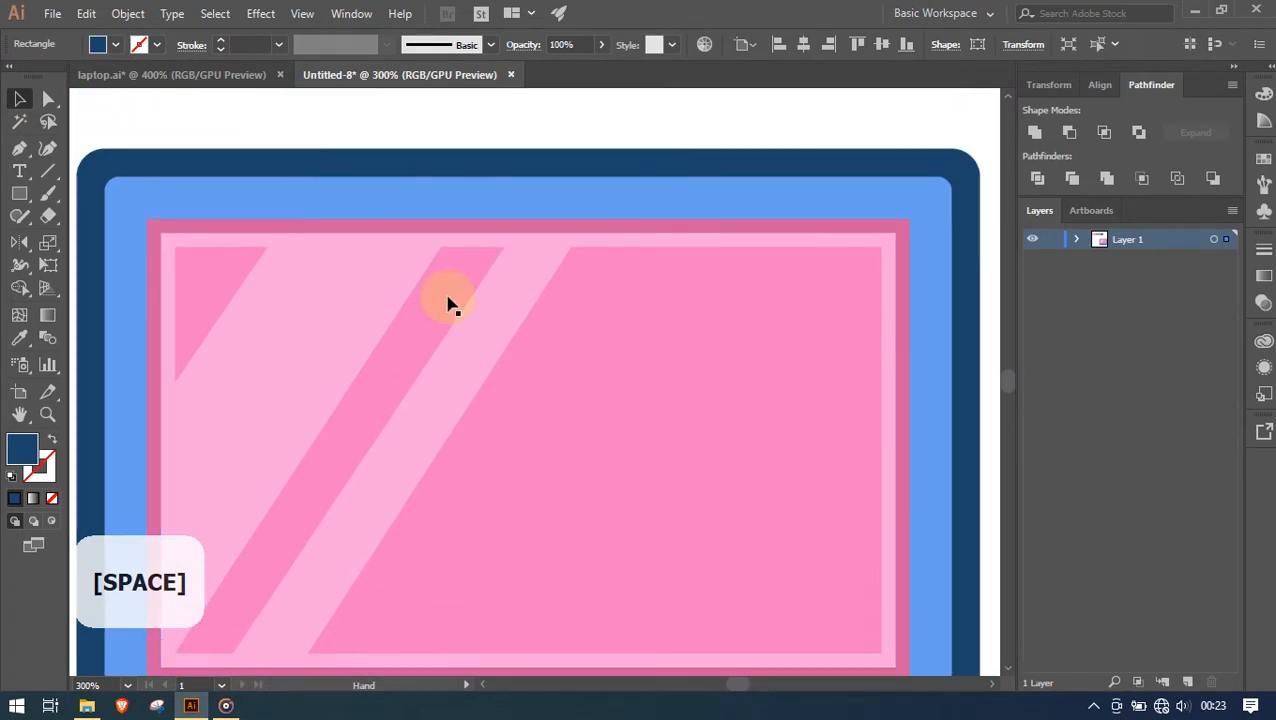
scroll(434, 178, "down", 2)
left_click_drag(436, 196, 473, 567)
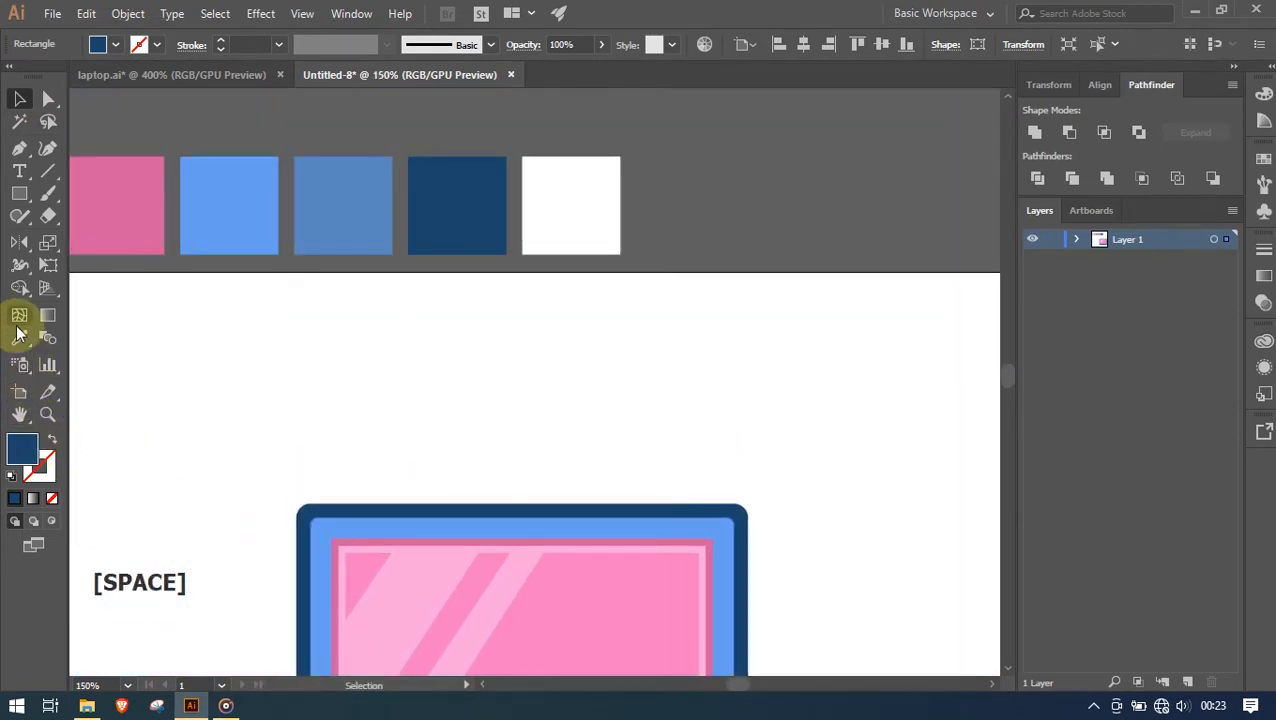
left_click(345, 177)
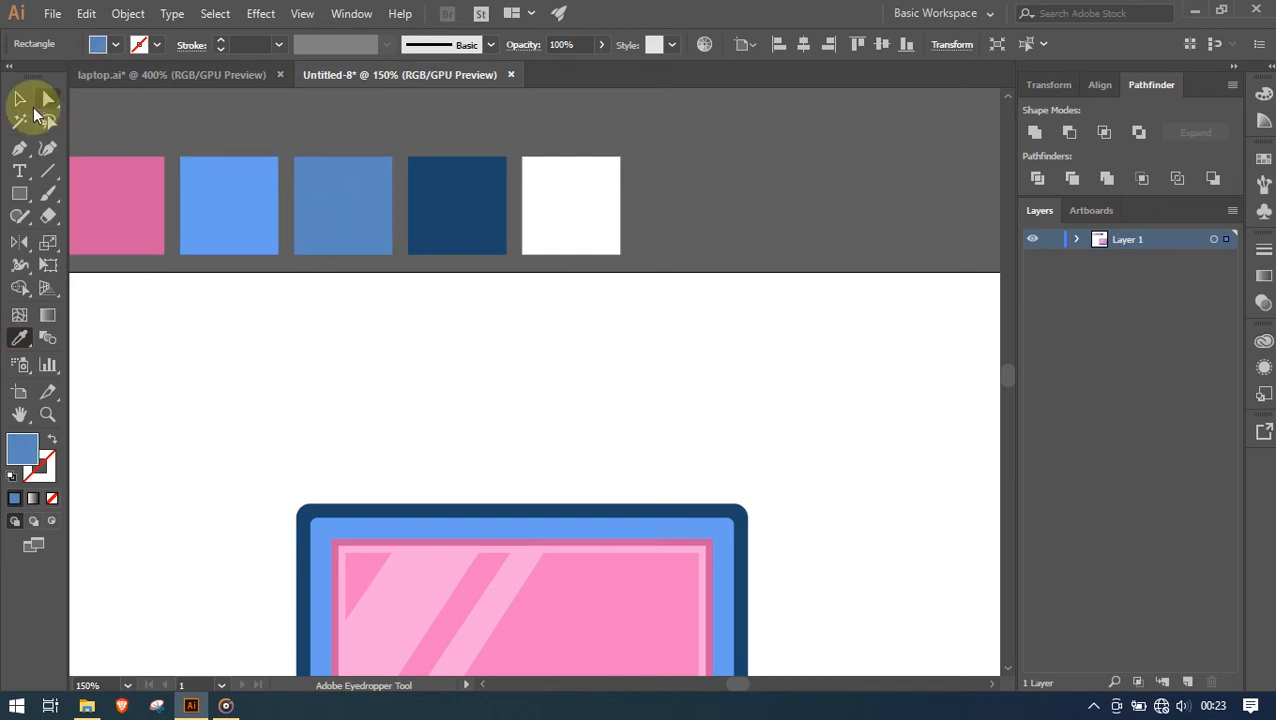
left_click(28, 101)
left_click_drag(447, 530, 447, 177)
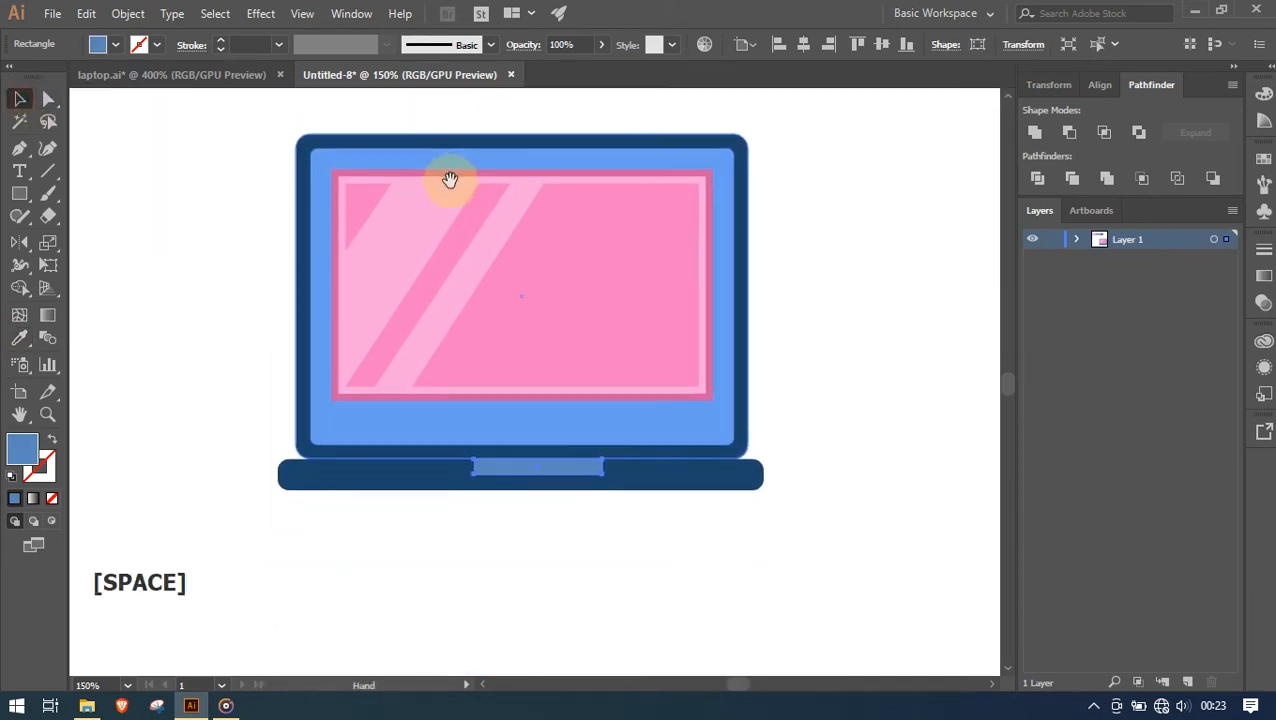
Move the medium-blue rectangle slightly up so it straddles the seam between the screen frame and the laptop base
scroll(535, 492, "up", 4)
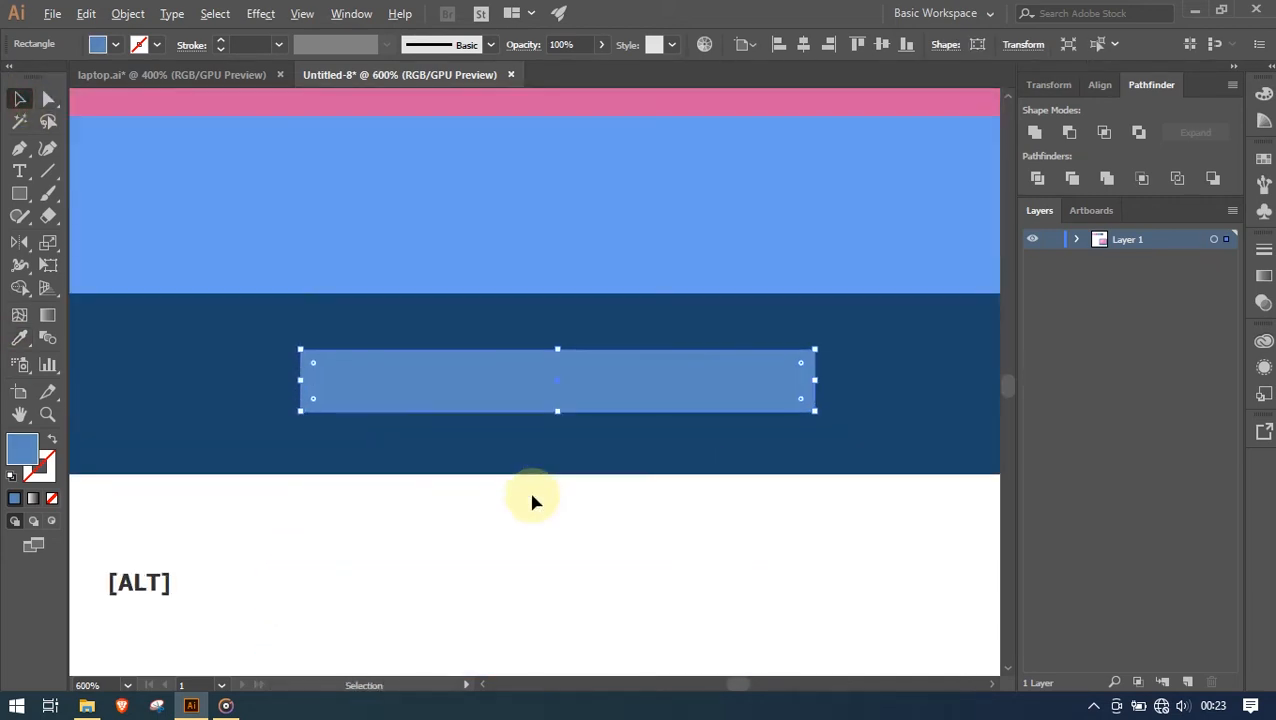
key("v")
scroll(572, 388, "down", 2)
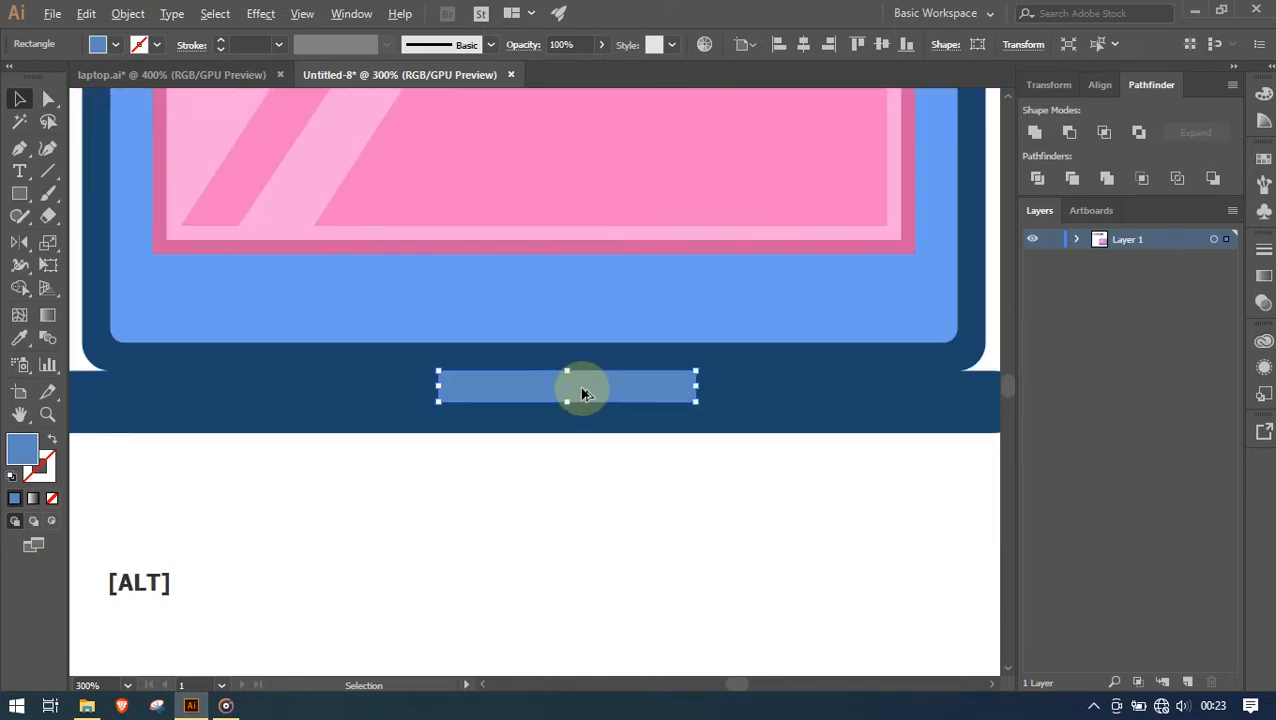
scroll(583, 393, "down", 1)
left_click_drag(618, 407, 592, 514)
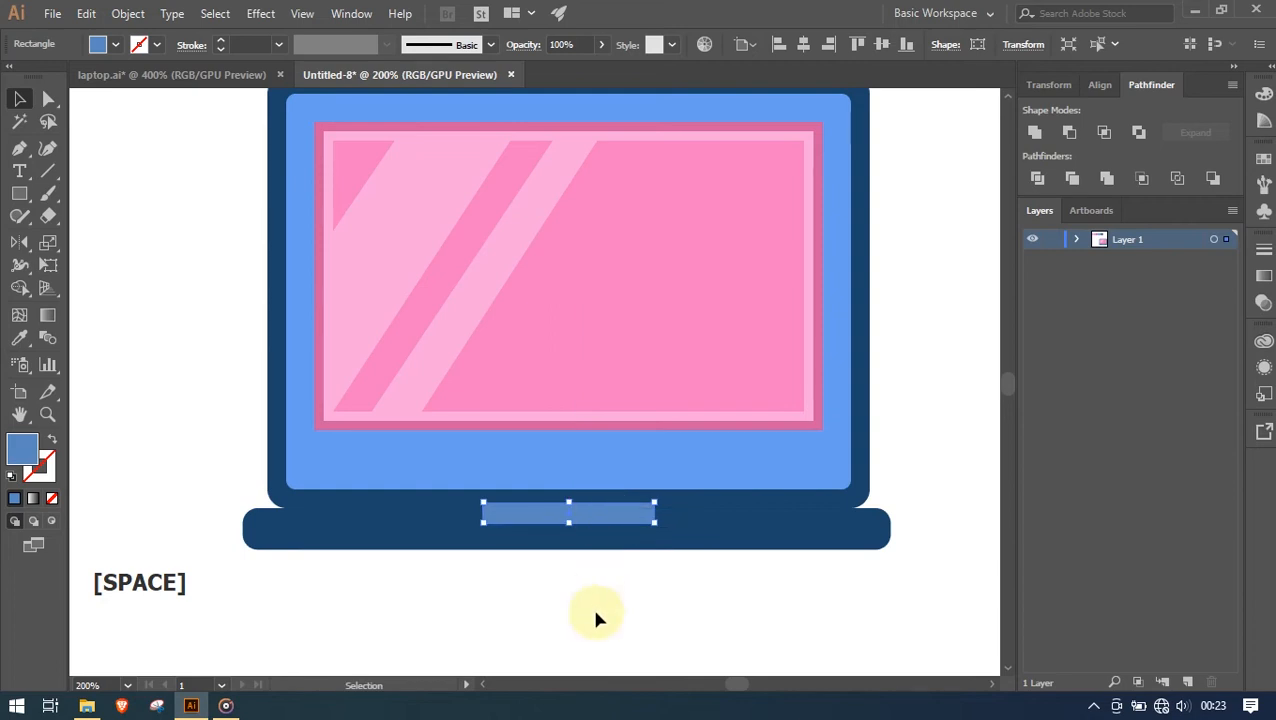
left_click(595, 618)
scroll(649, 590, "up", 2)
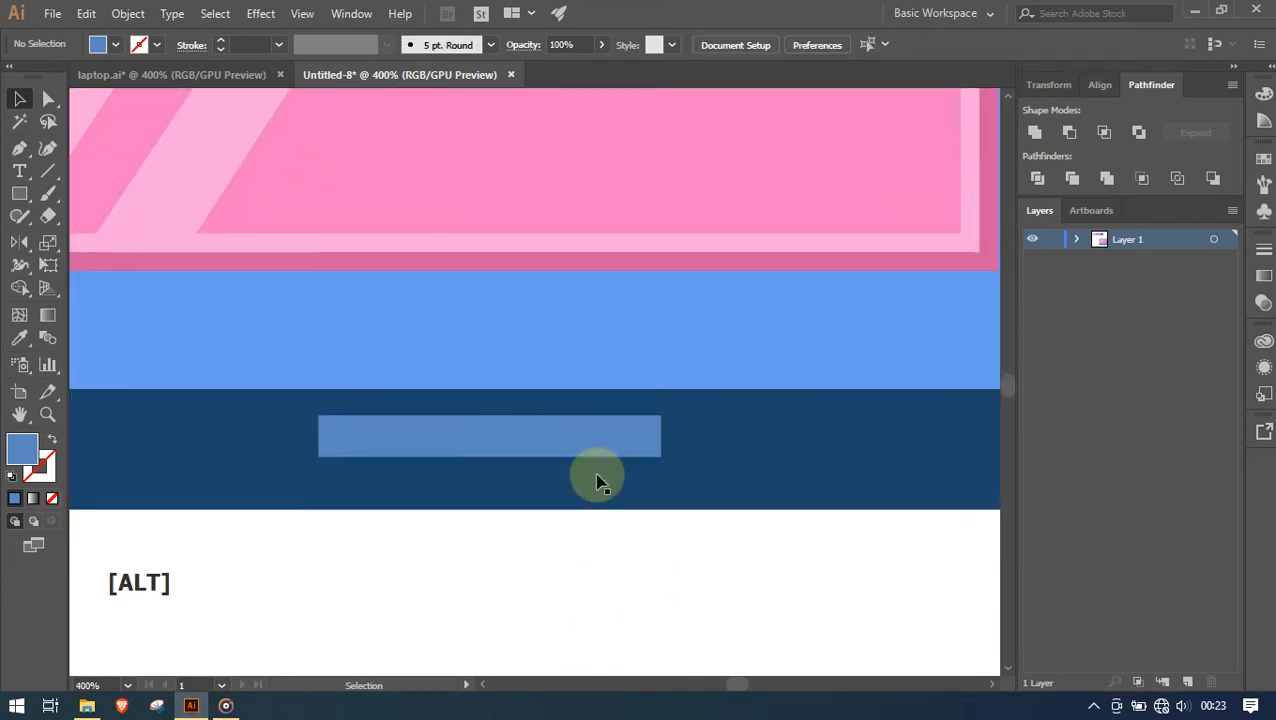
left_click(611, 436)
left_click_drag(605, 444, 605, 435)
scroll(598, 575, "down", 2)
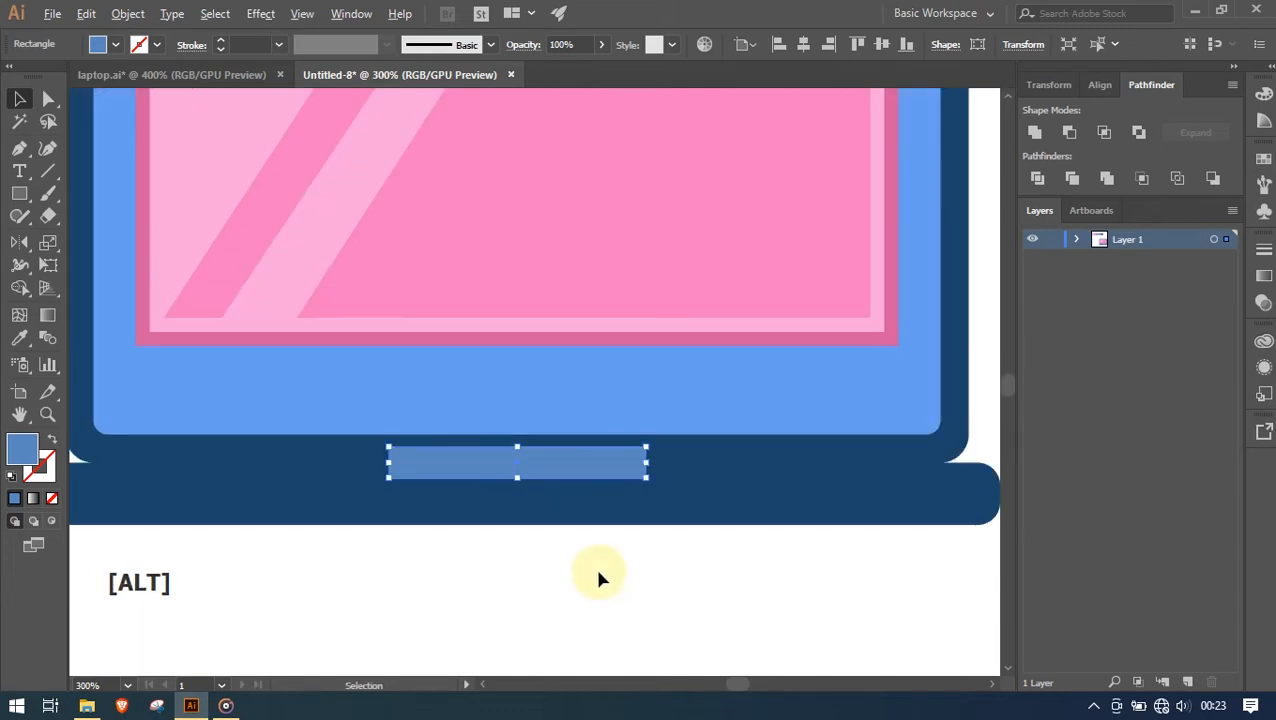
scroll(566, 503, "up", 1)
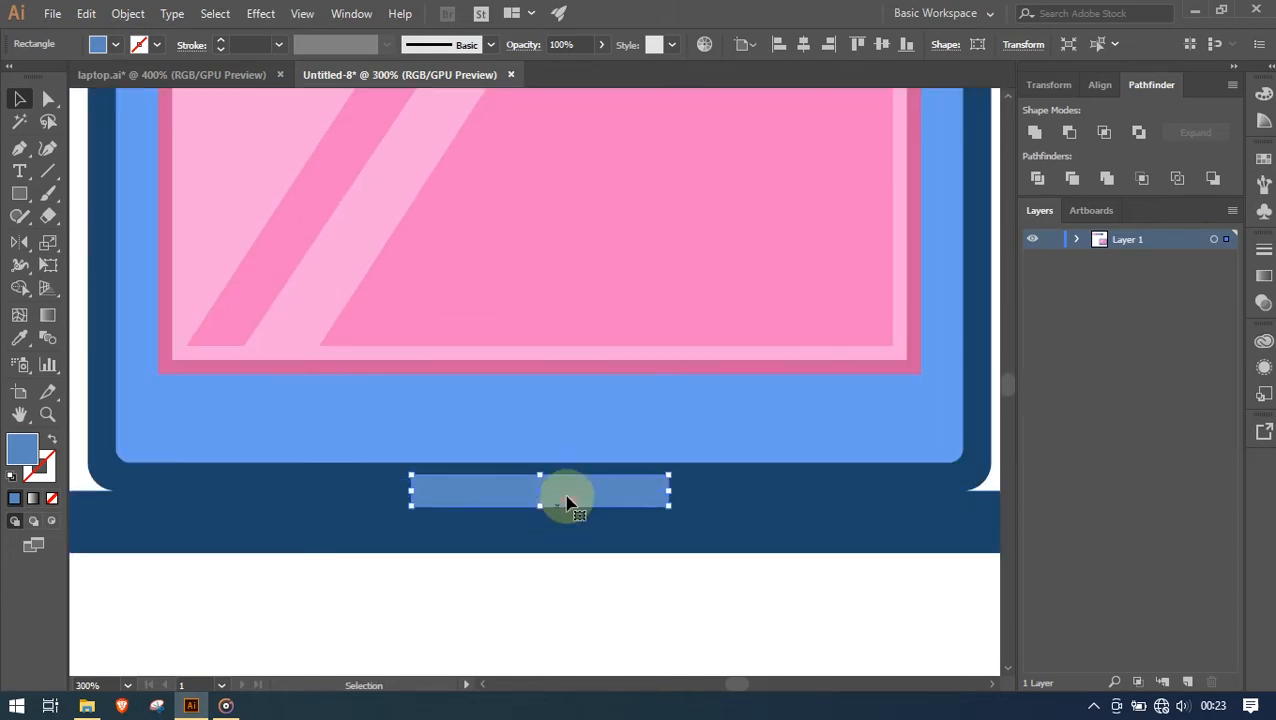
left_click_drag(565, 500, 561, 501)
left_click(604, 601)
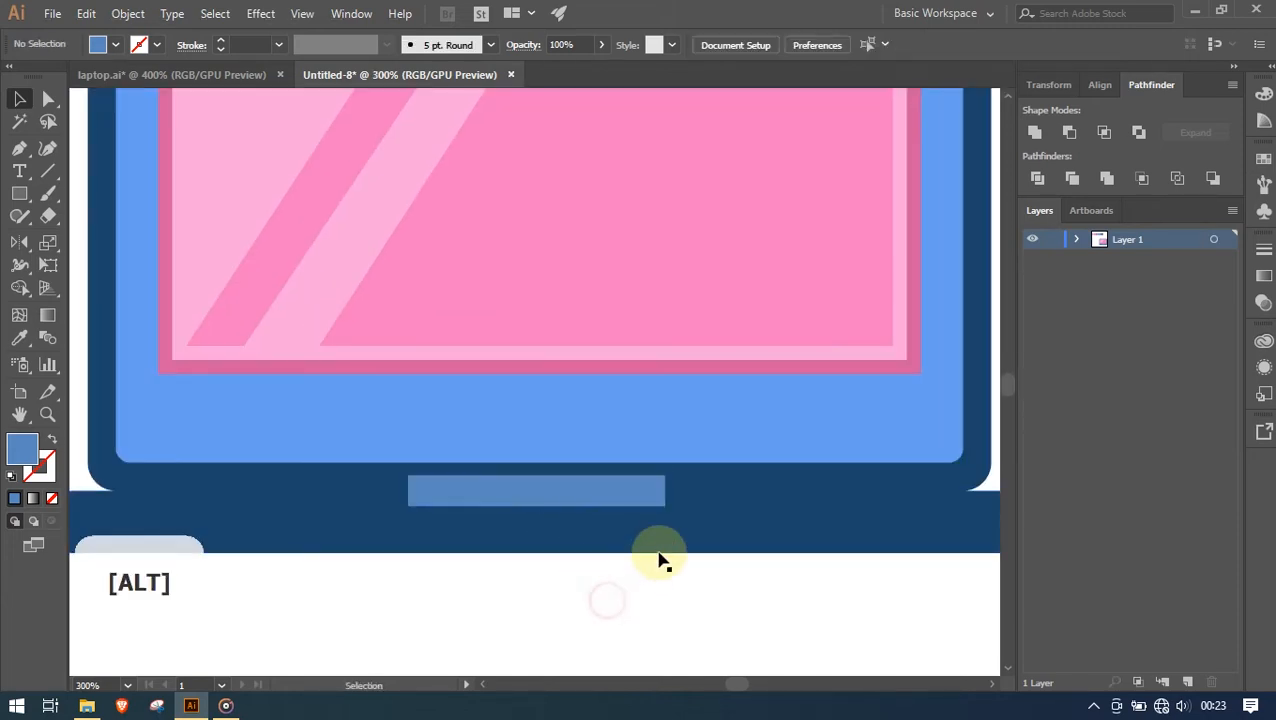
Apply the Round Corners effect with a 2 px radius to the medium-blue rectangle
scroll(658, 561, "up", 1)
scroll(658, 561, "up", 2)
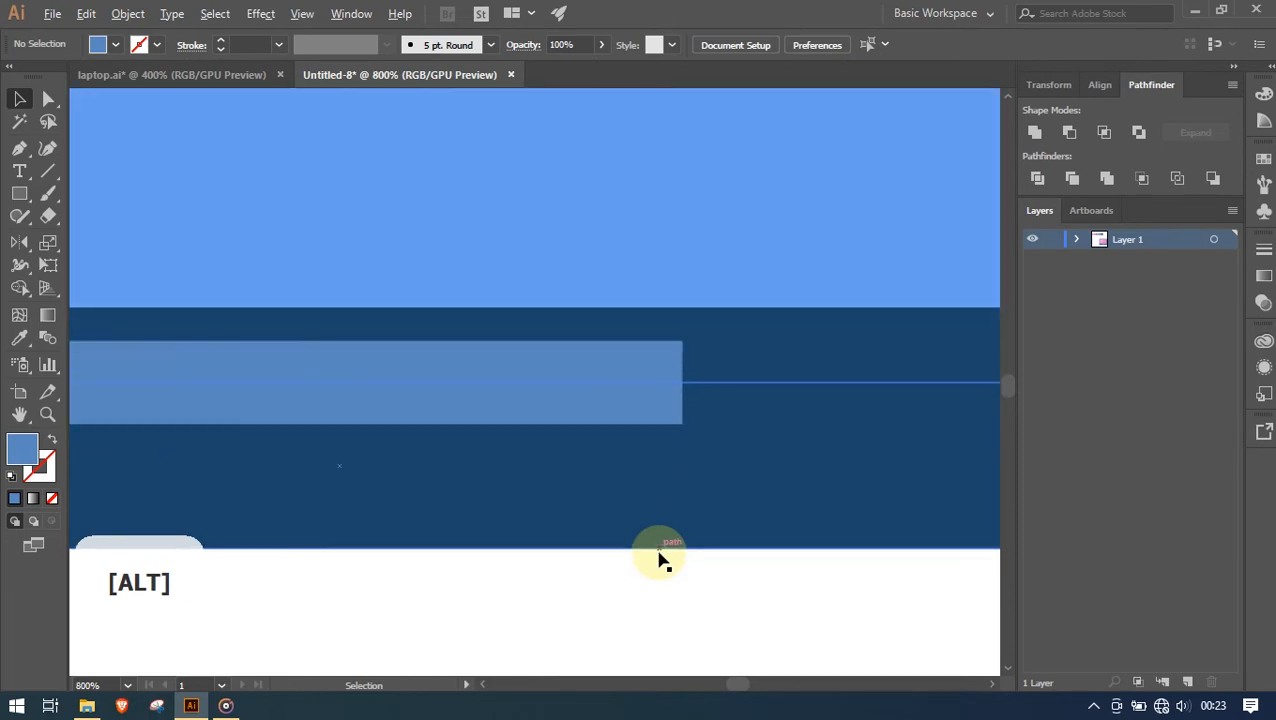
left_click(620, 397)
left_click(260, 13)
mouse_move(405, 228)
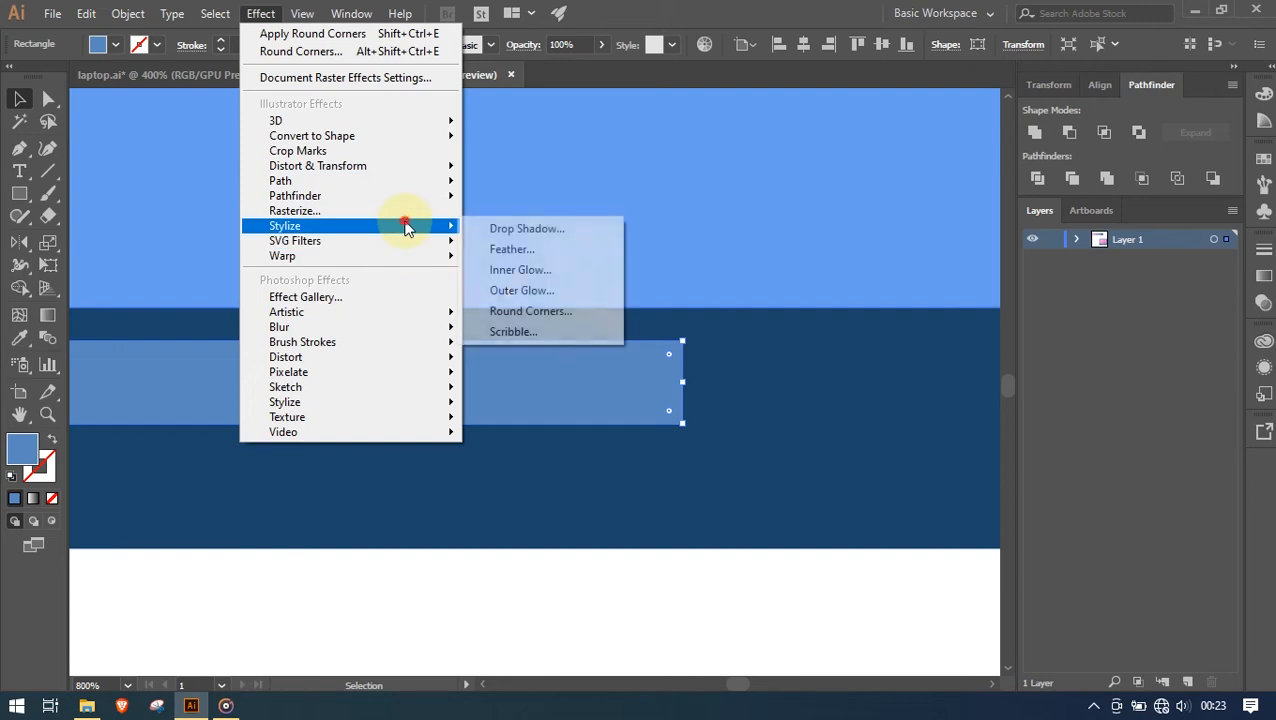
left_click(555, 311)
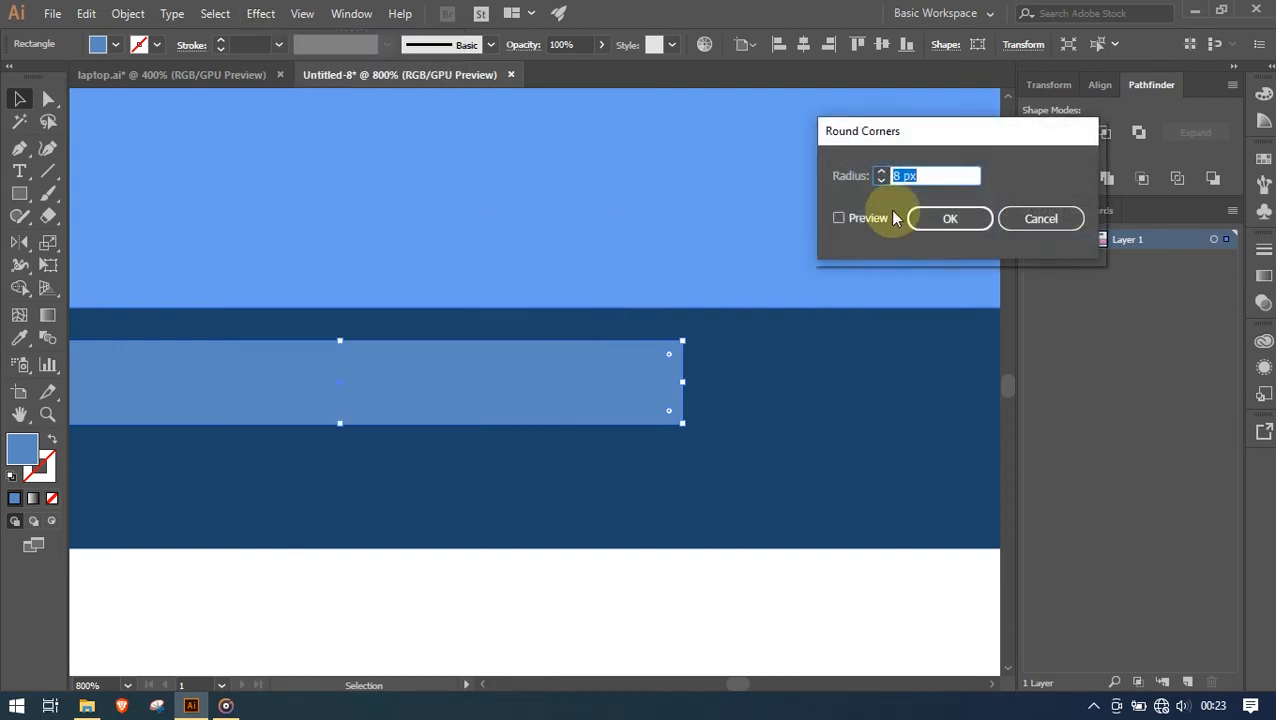
left_click(875, 220)
left_click(902, 175)
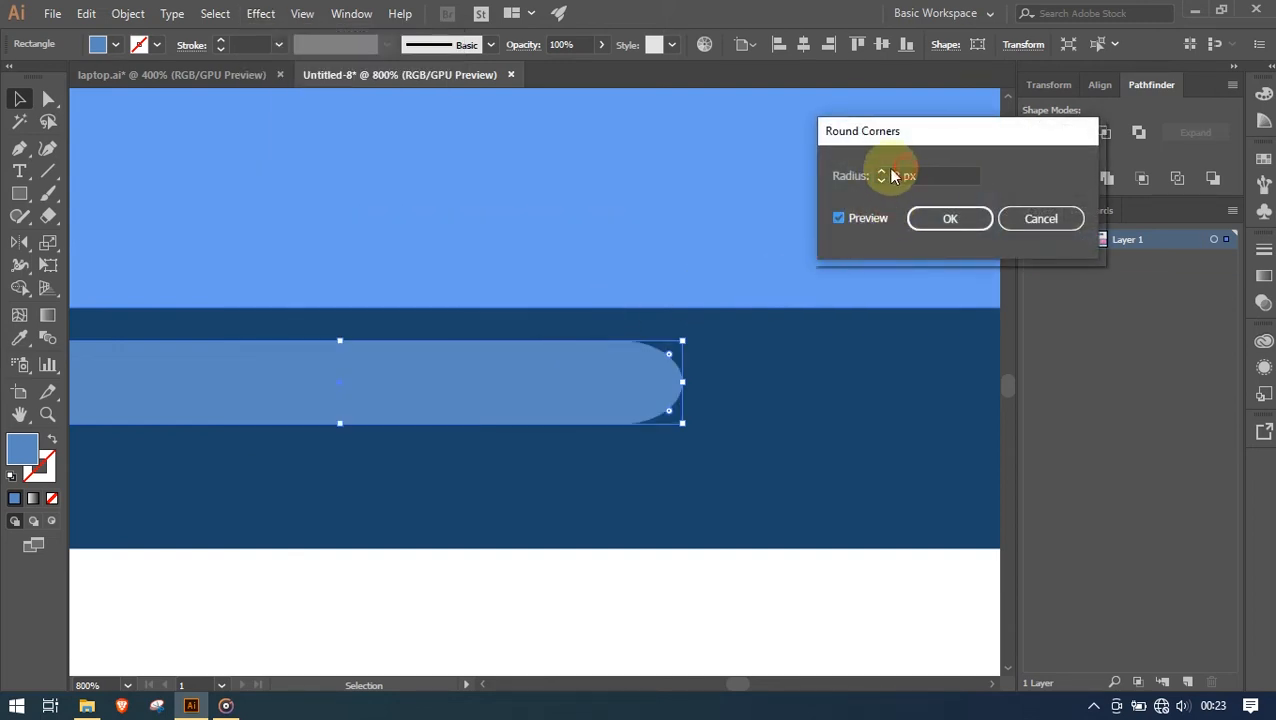
type("4")
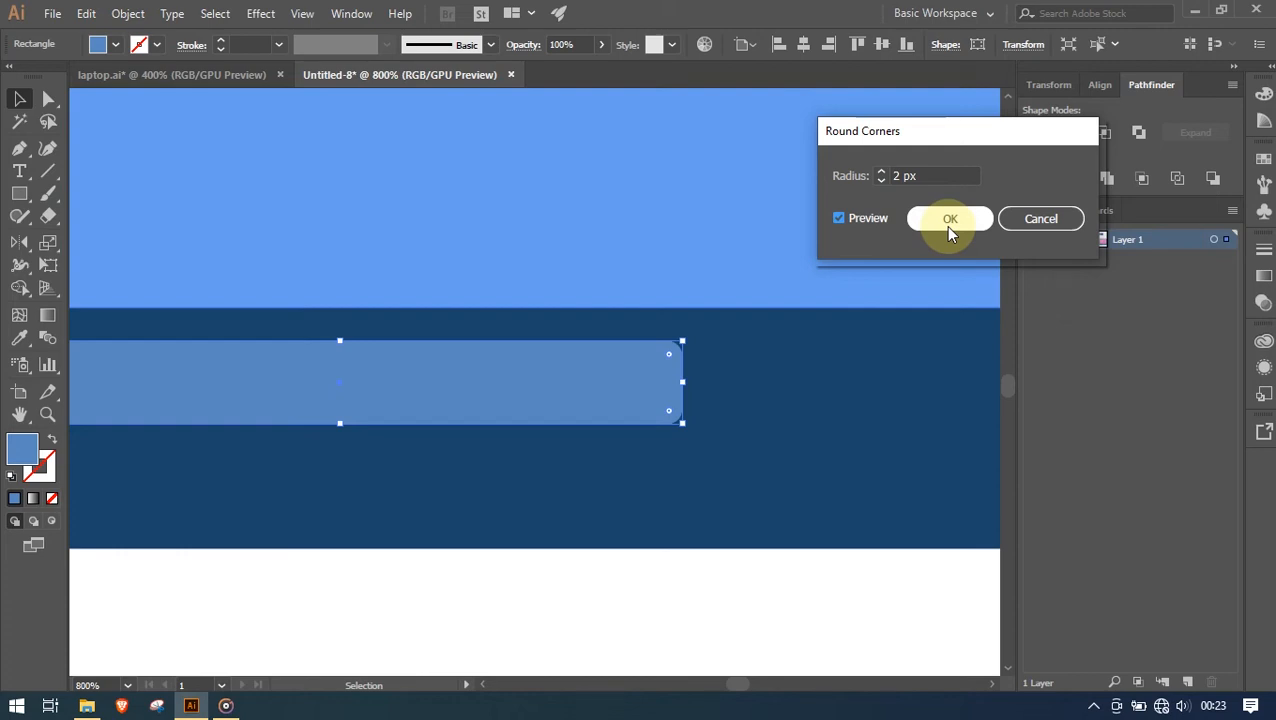
left_click(954, 220)
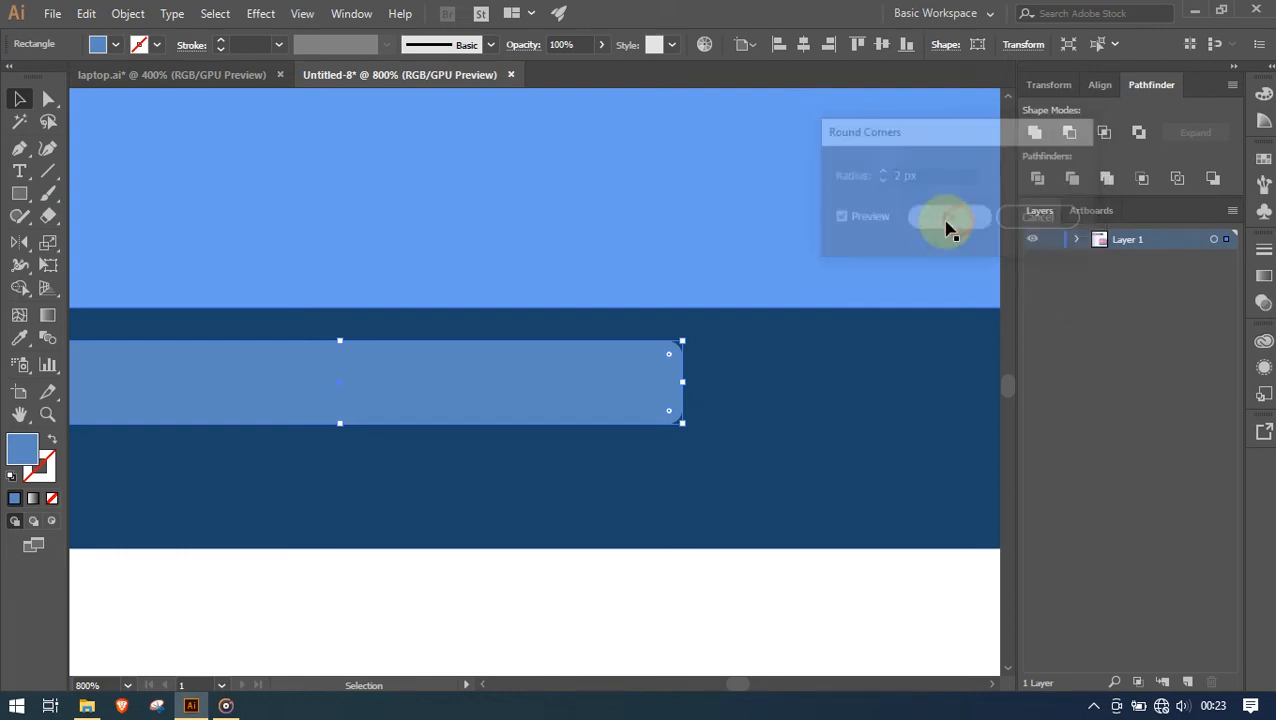
left_click(809, 565)
Expand the appearance of the rounded medium-blue rectangle
scroll(809, 565, "down", 4, "alt")
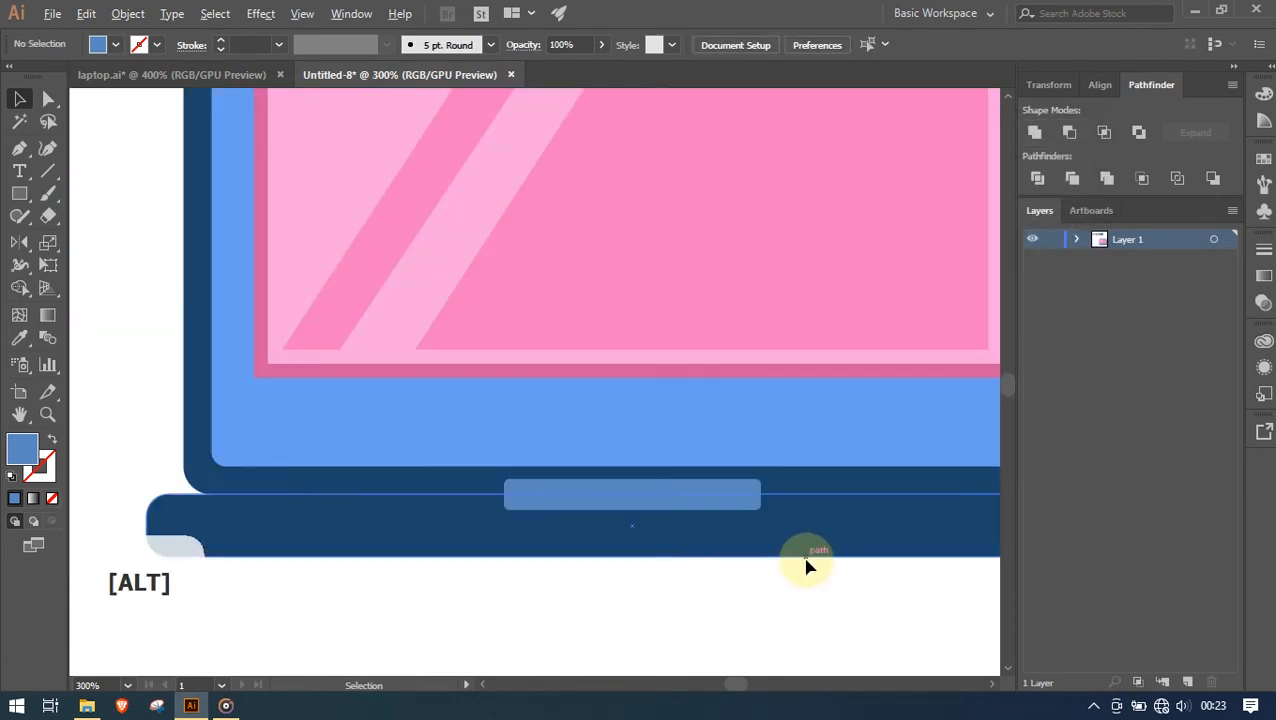
scroll(838, 561, "up", 1, "alt")
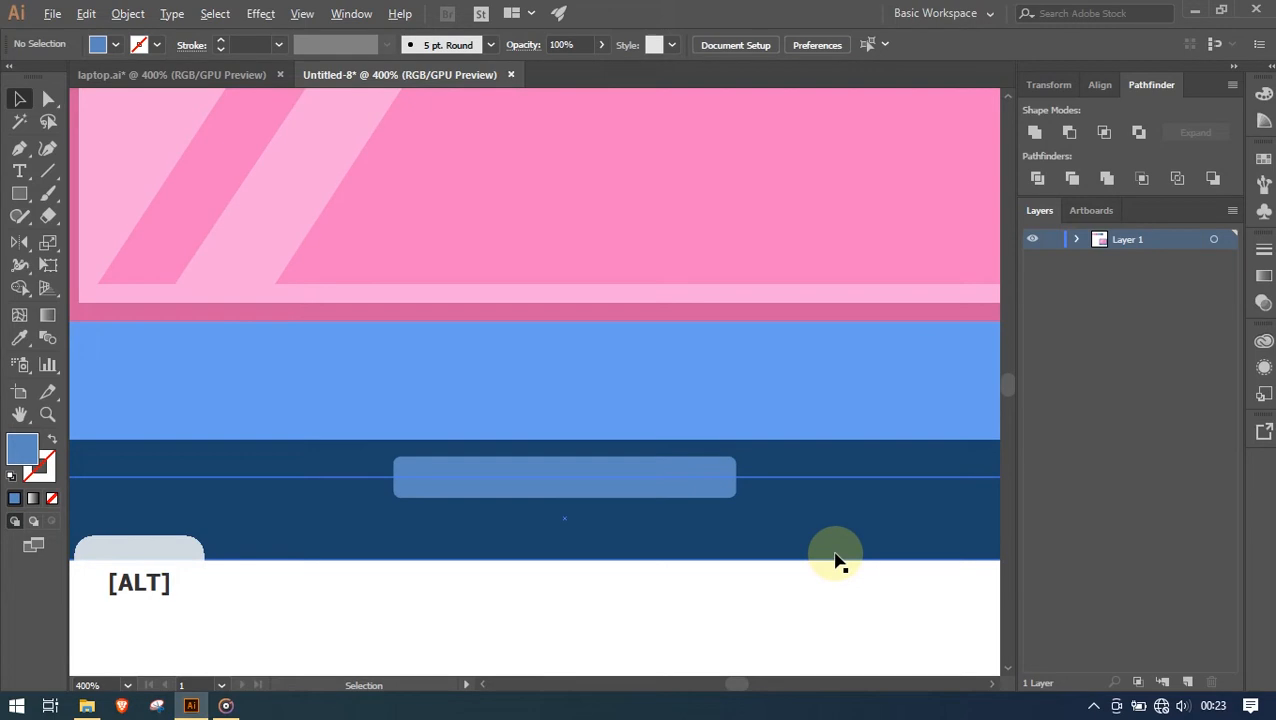
left_click(660, 484)
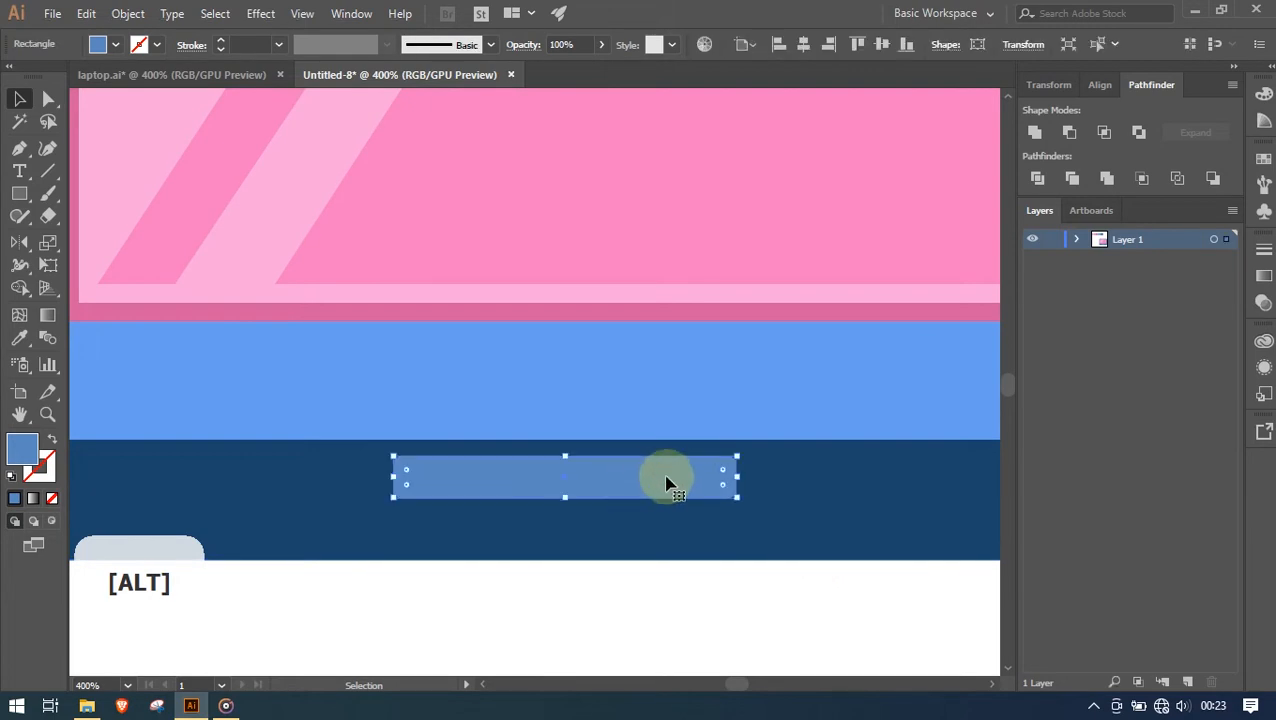
left_click(130, 15)
left_click(246, 213)
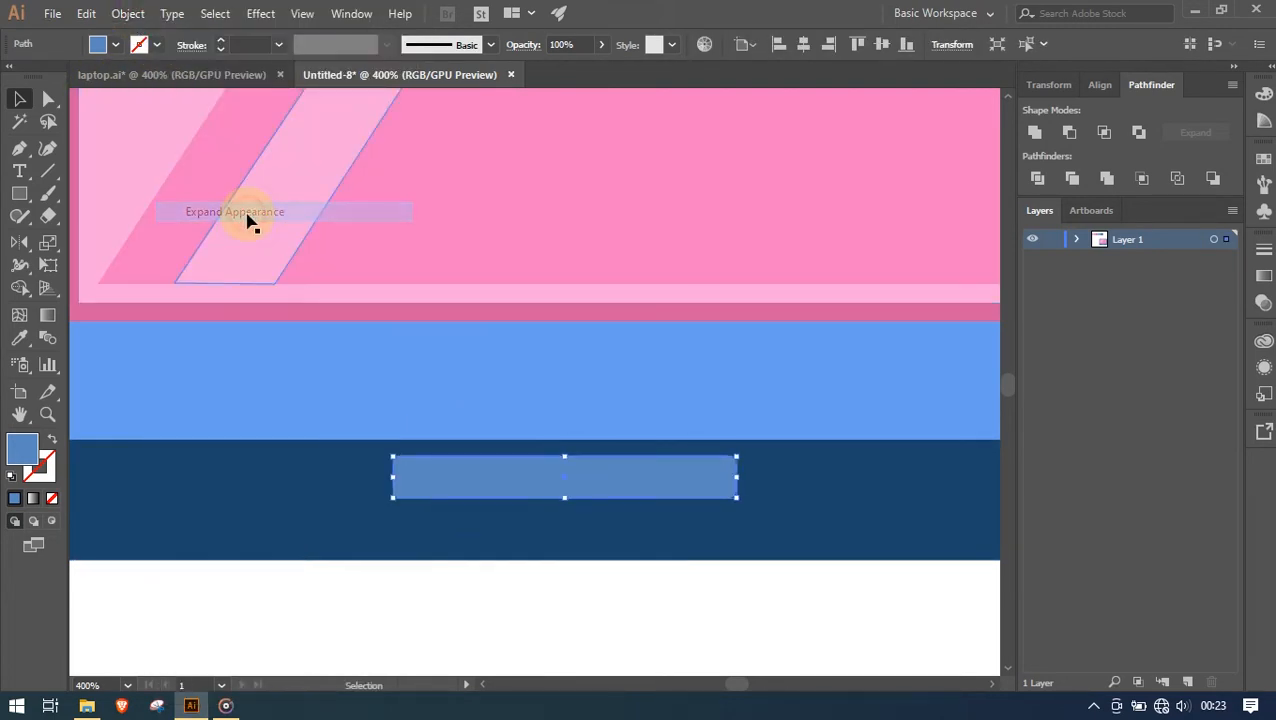
Subtract the rounded rectangle from the dark-blue laptop base with Minus Front to cut a notch
key("shift")
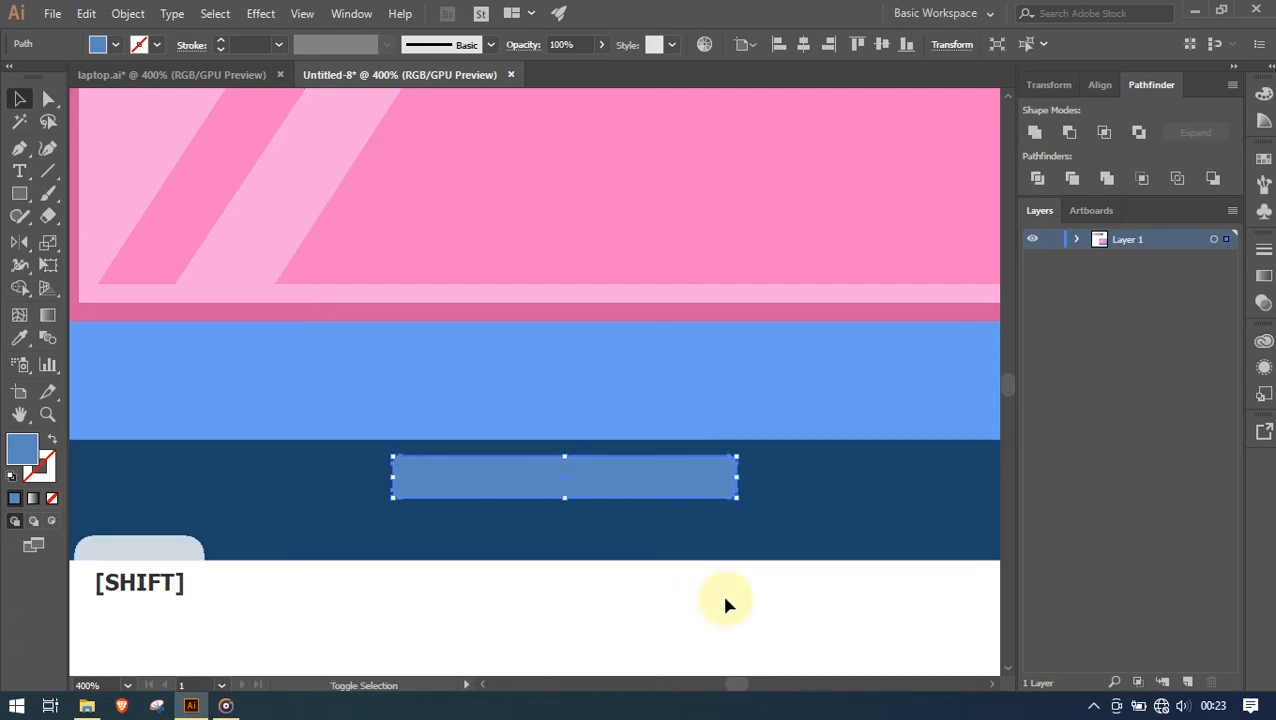
left_click(906, 509, "shift")
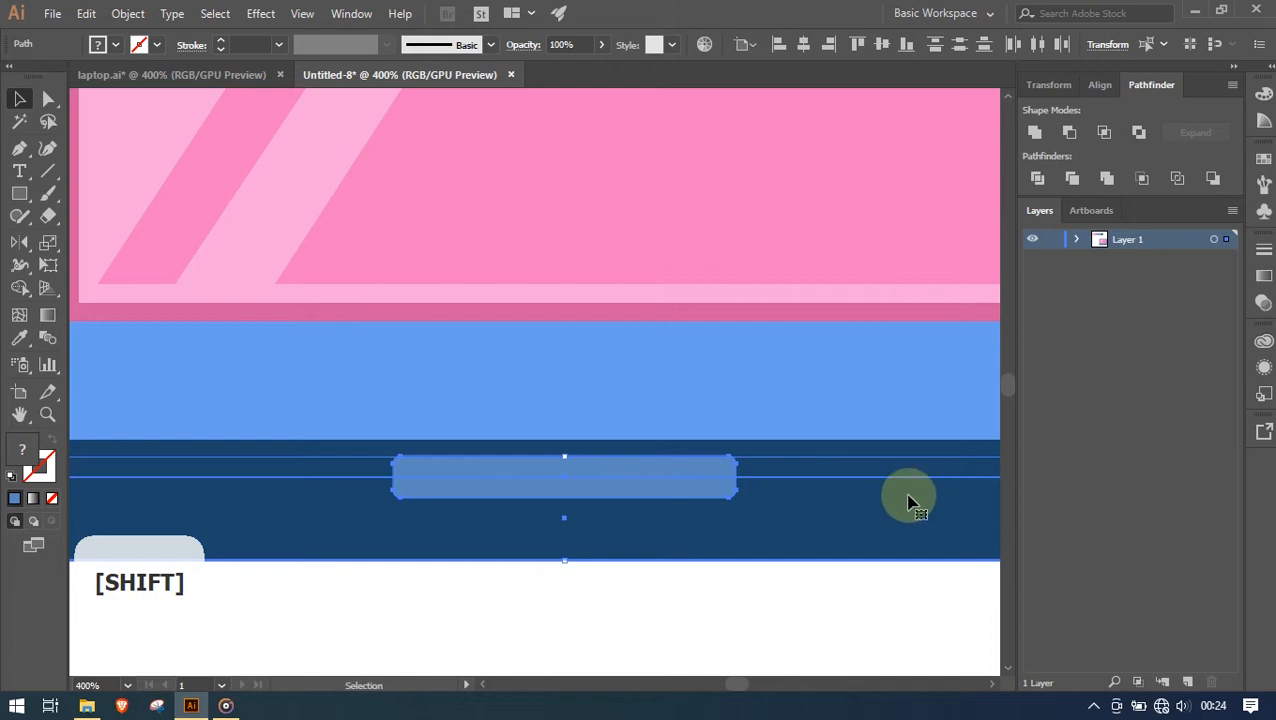
left_click(1070, 133)
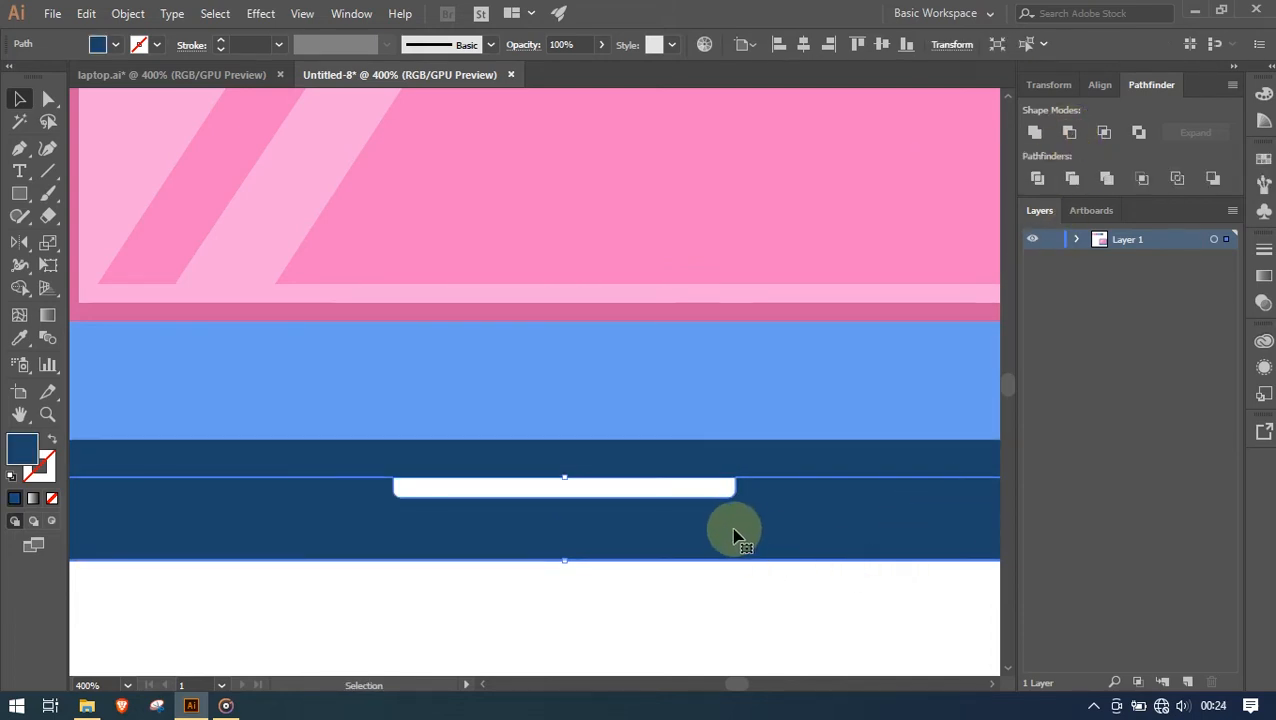
left_click_drag(755, 521, 743, 604)
scroll(743, 604, "down", 3)
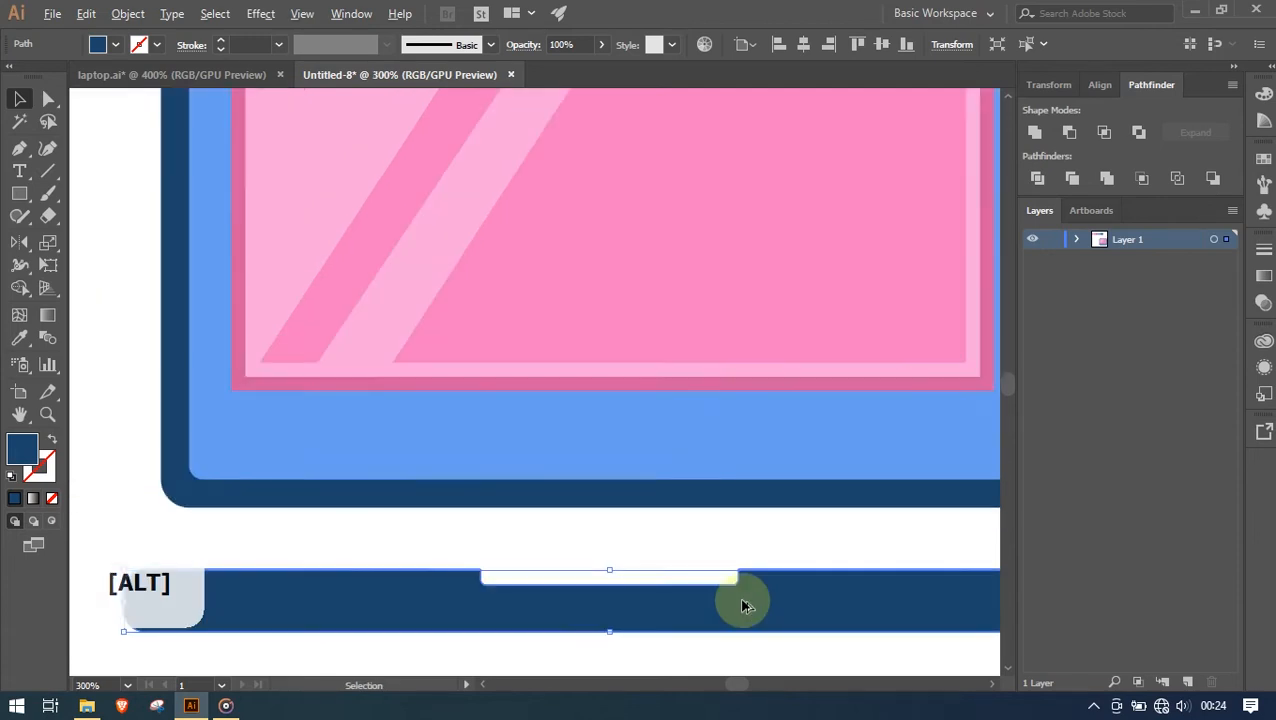
key("ctrl+z")
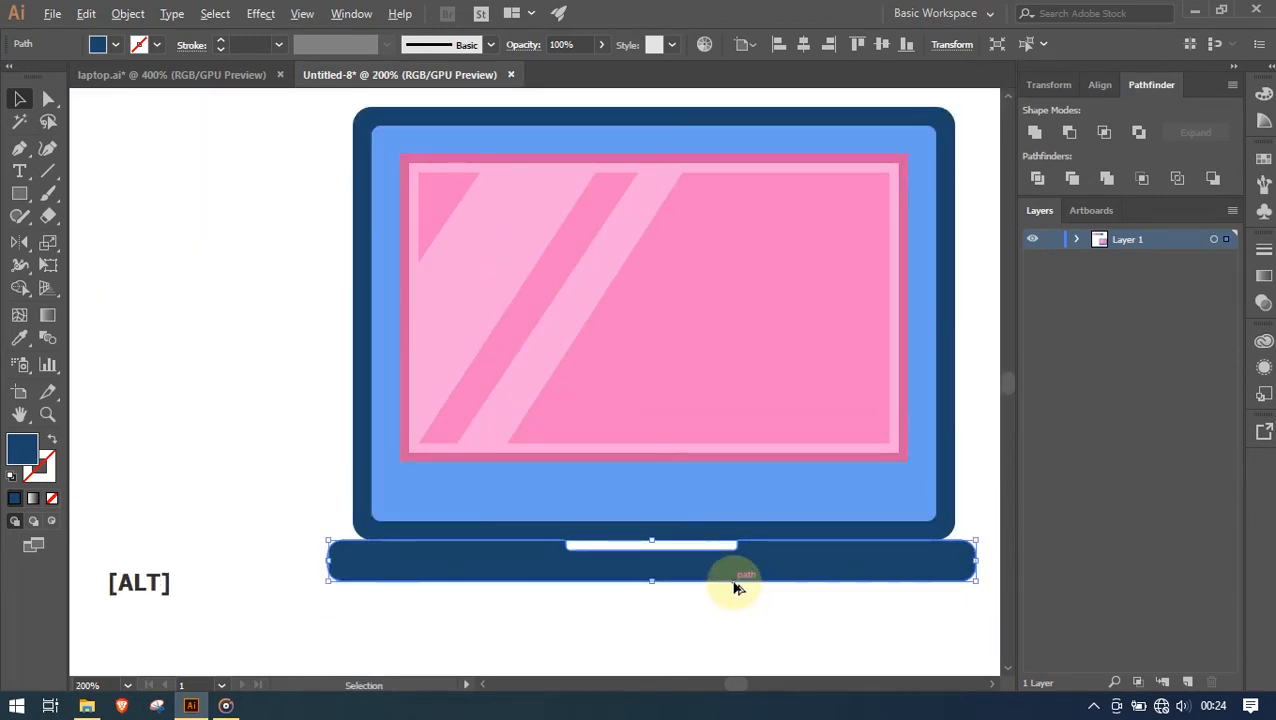
Move the notched laptop base slightly straight up so it overlaps the lower edge of the screen frame
scroll(736, 588, "up", 1)
left_click_drag(770, 563, 769, 548)
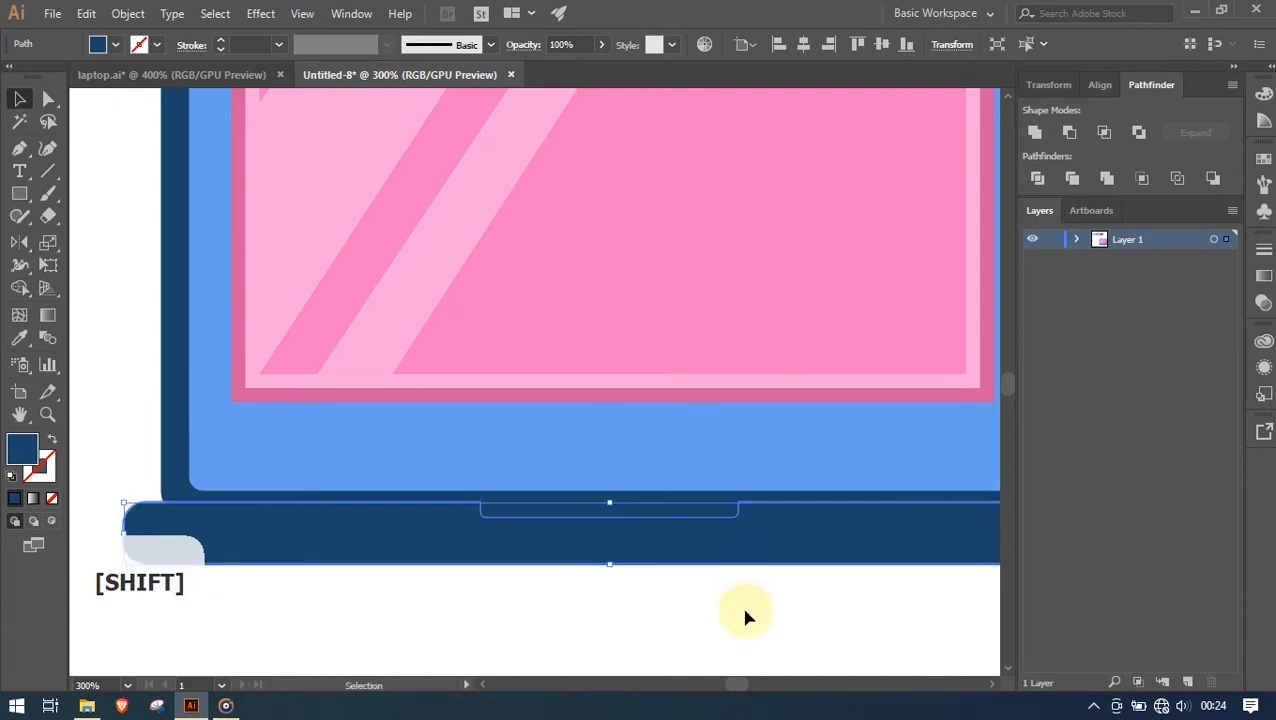
left_click(741, 603)
Draw a narrow horizontal rectangle over the notch, starting at the upper edge of the laptop base
scroll(741, 601, "down", 1)
left_click_drag(855, 612, 798, 604)
scroll(678, 556, "up", 1)
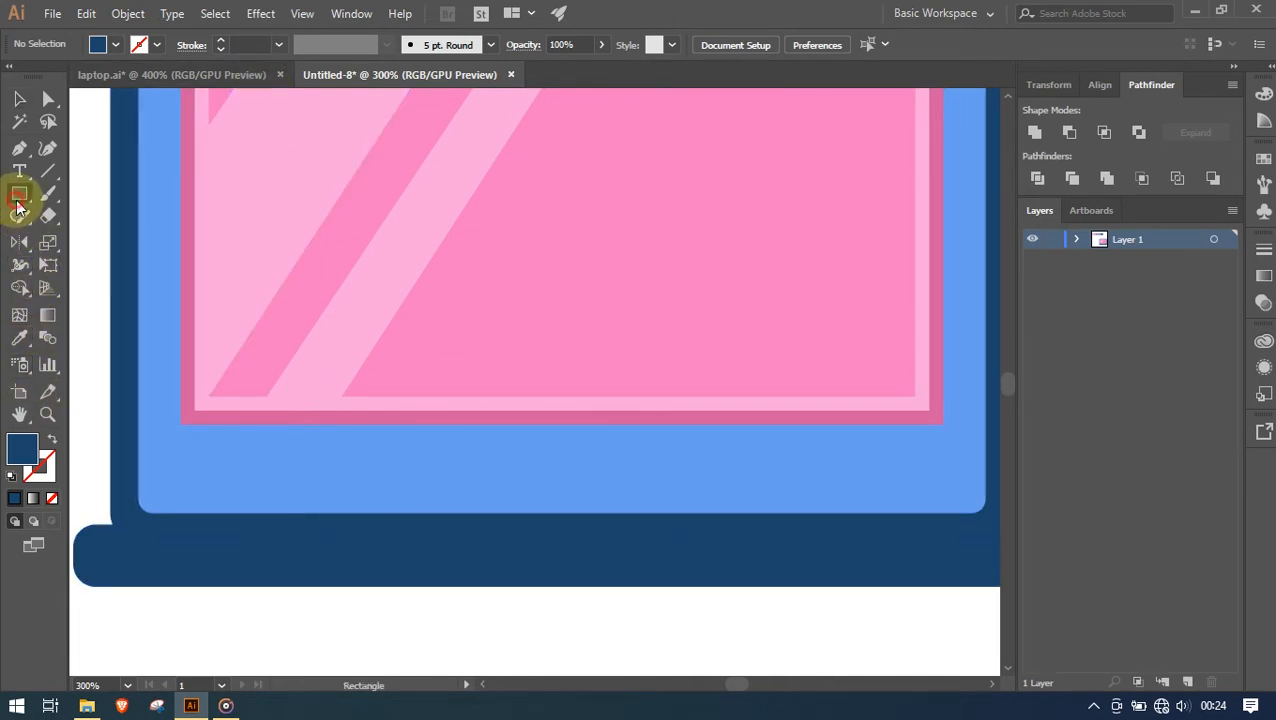
left_click_drag(429, 523, 692, 555)
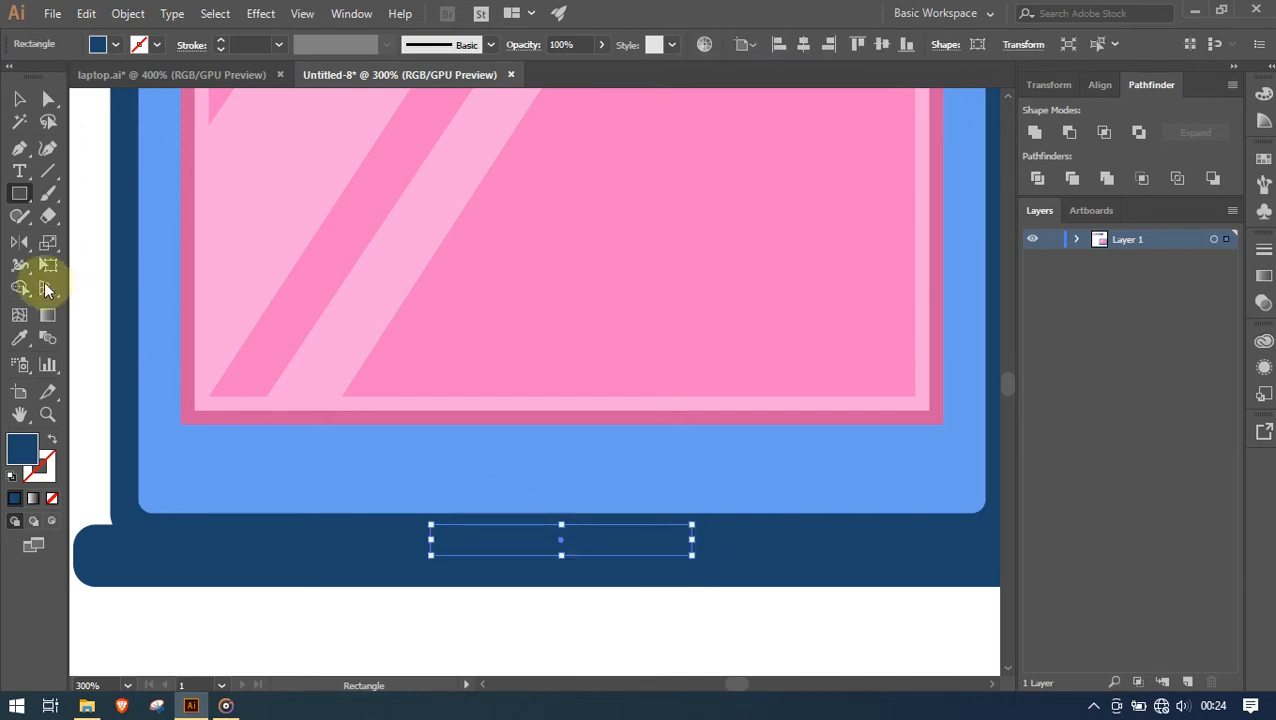
Fill the rectangle over the notch with the medium blue sampled from the palette
key("space")
left_click_drag(498, 175, 489, 717)
left_click_drag(410, 299, 520, 581)
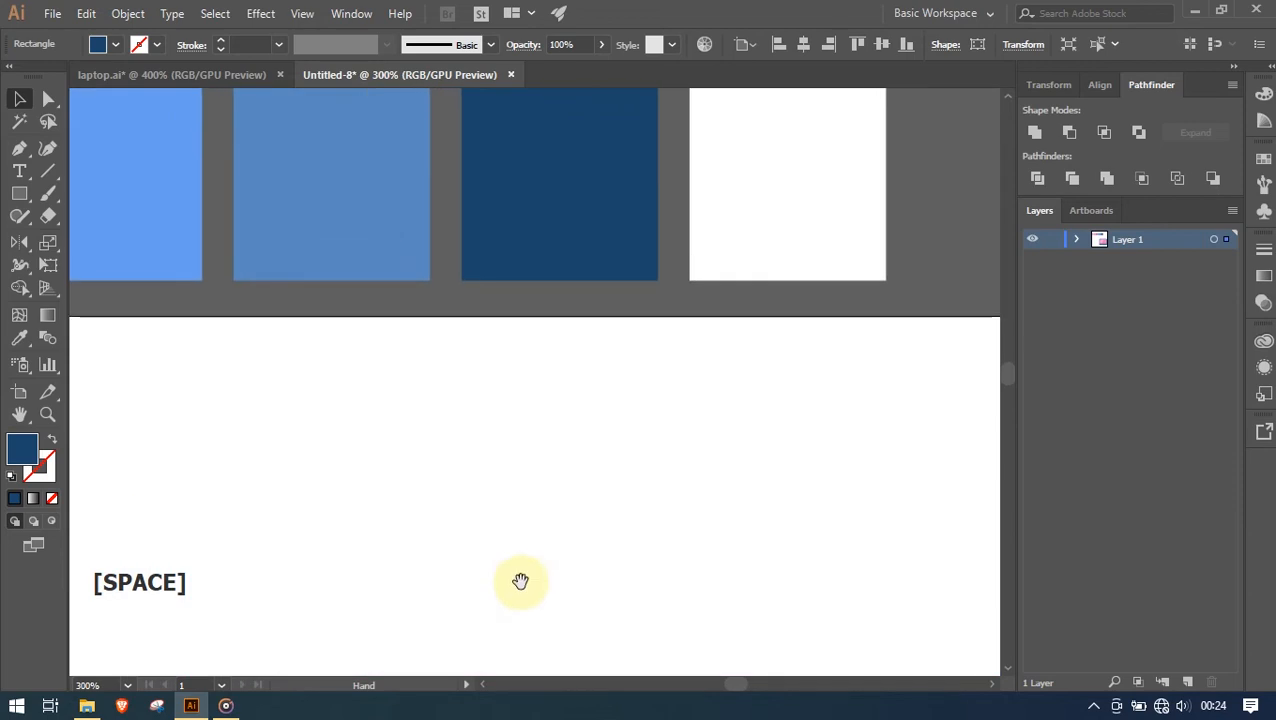
left_click(21, 341)
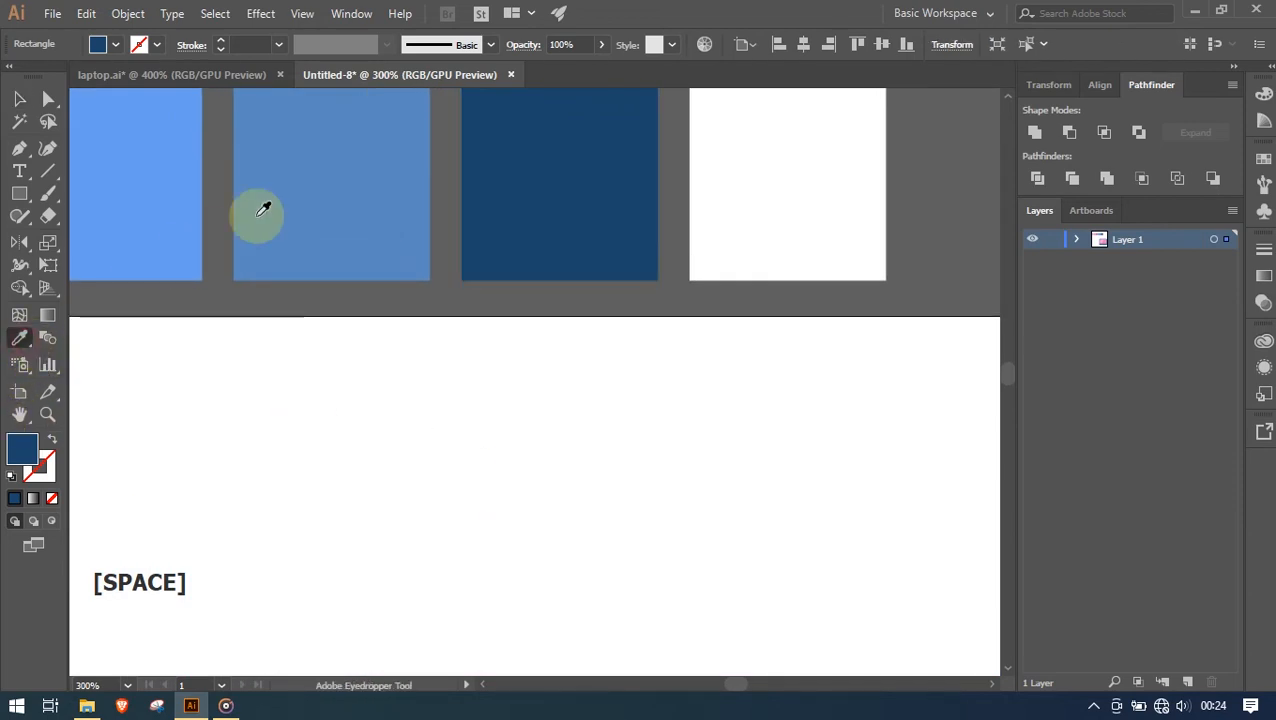
left_click(332, 184)
left_click(20, 100)
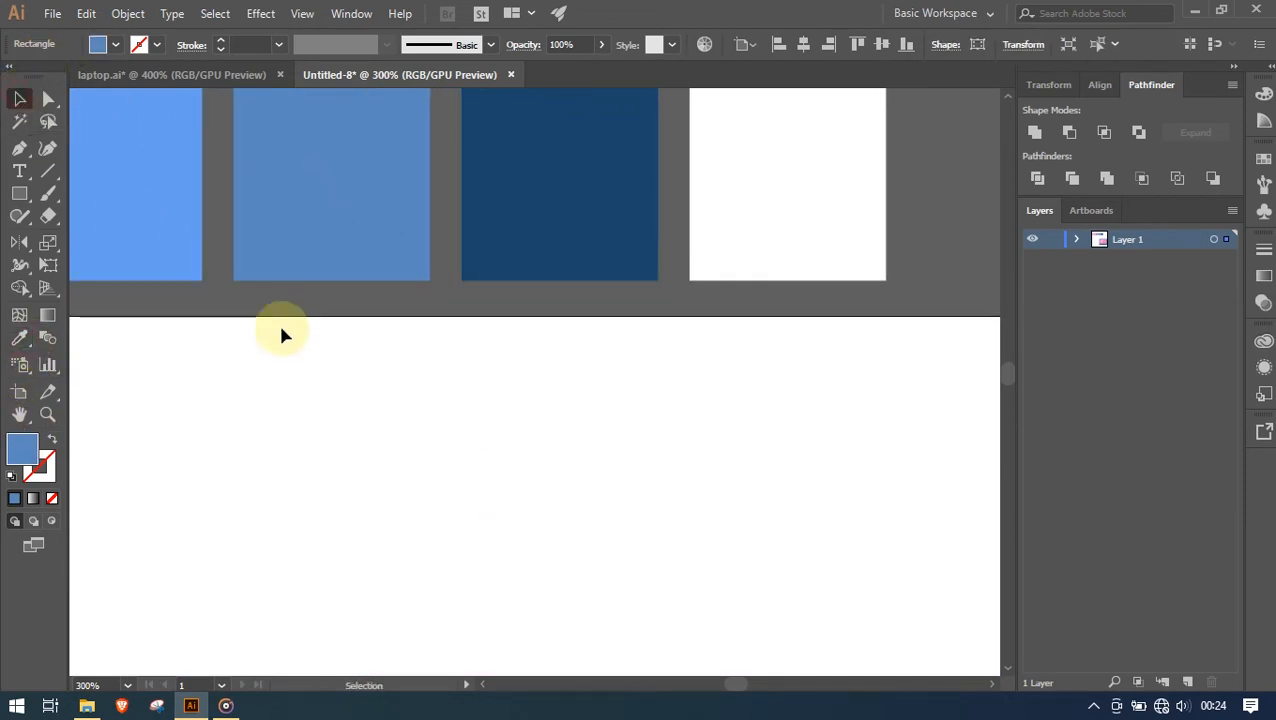
left_click_drag(644, 611, 499, 205)
left_click_drag(621, 626, 605, 218)
left_click_drag(533, 399, 627, 288)
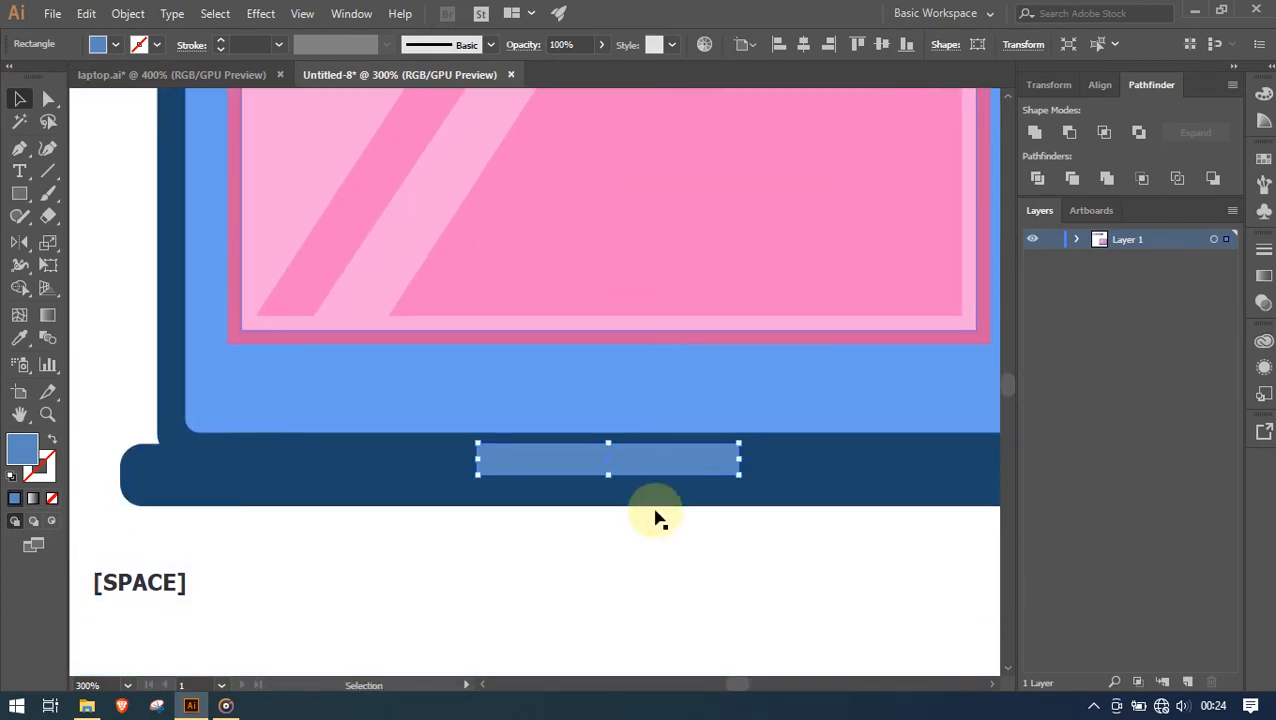
Send the medium-blue rectangle backward so it sits behind the notched dark-blue laptop base
left_click(655, 553)
left_click(652, 461)
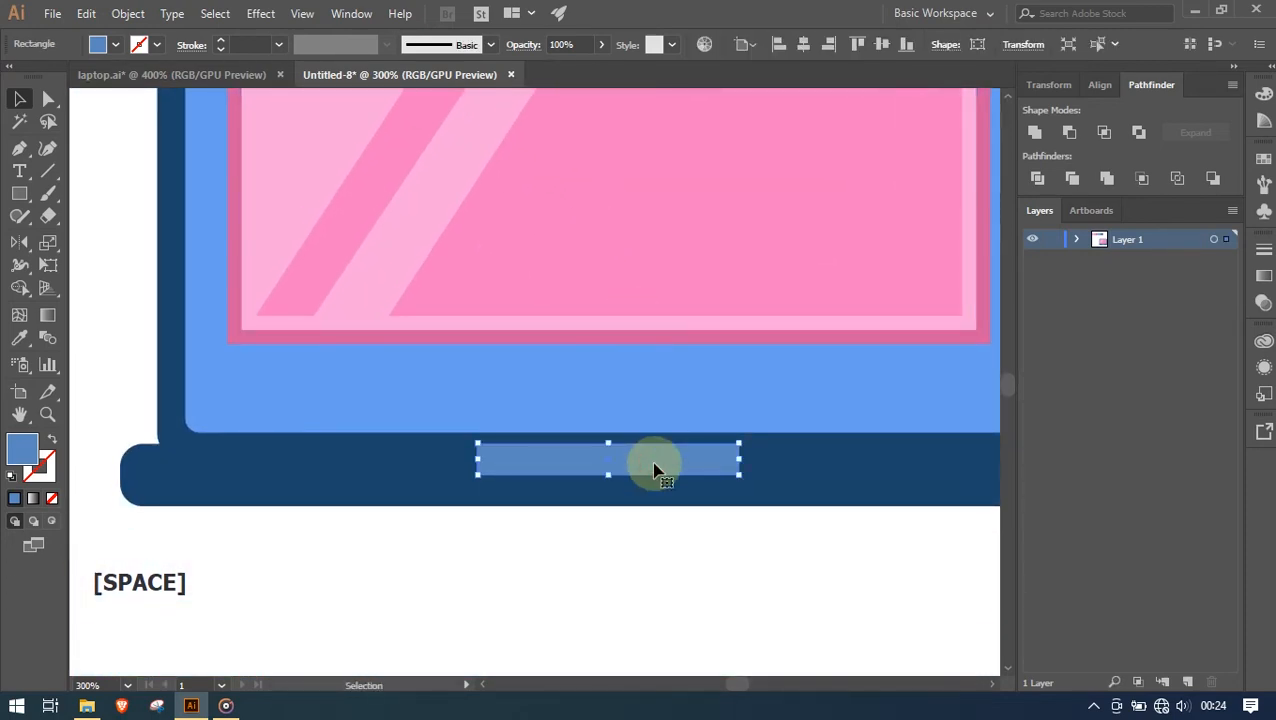
right_click(645, 460)
mouse_move(803, 361)
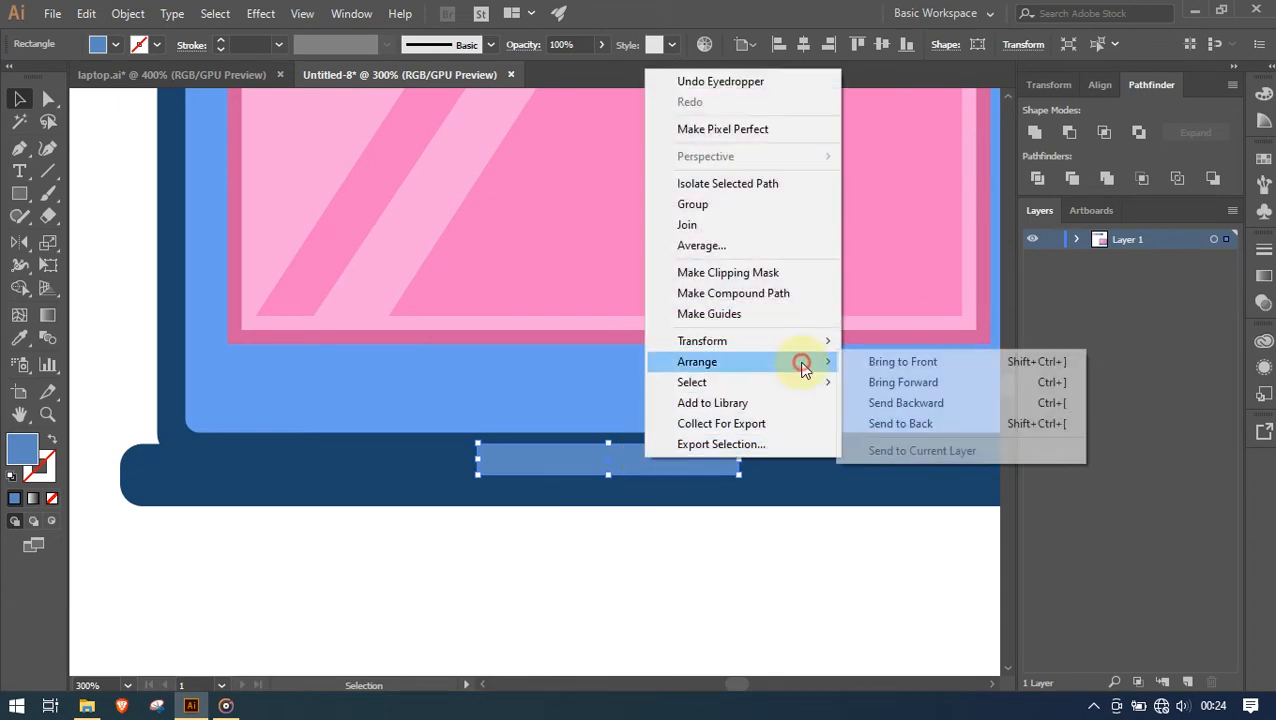
left_click(933, 404)
left_click(832, 584)
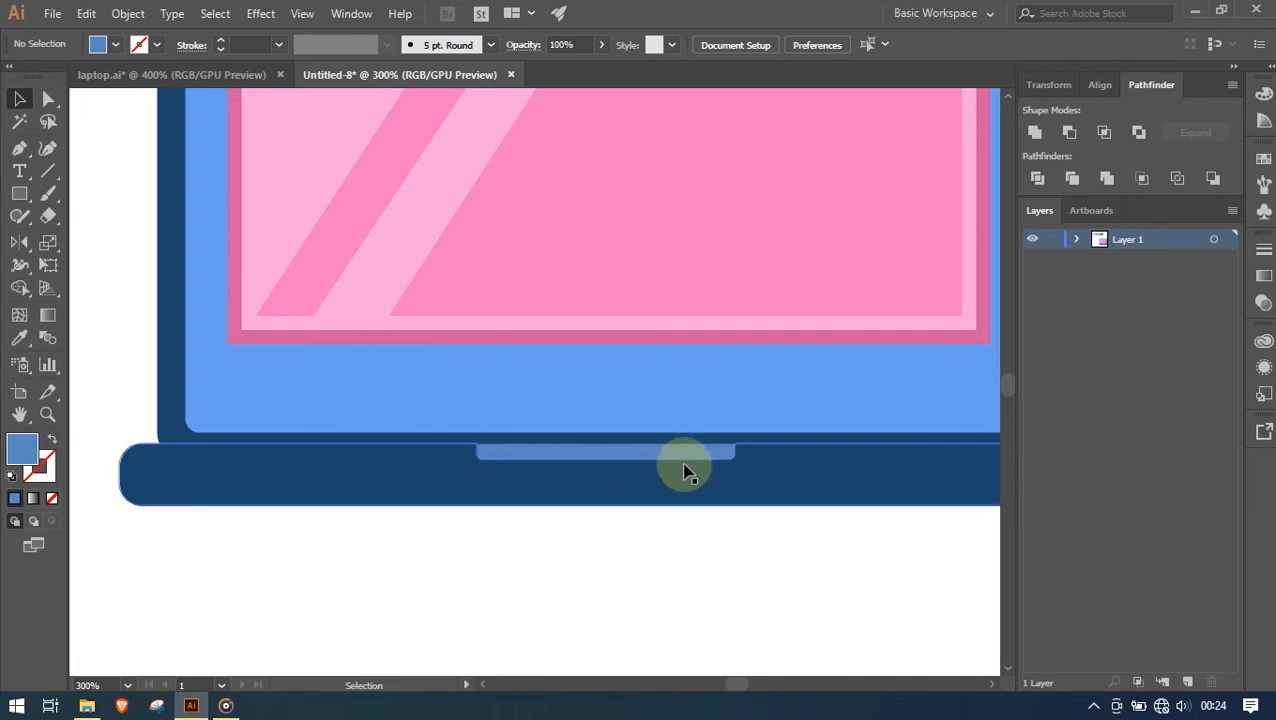
Inspect the notch insert, and examine the layered outlines of the laptop base in the laptop.ai reference document
scroll(720, 489, "up", 2, "alt")
scroll(719, 490, "up", 2, "alt")
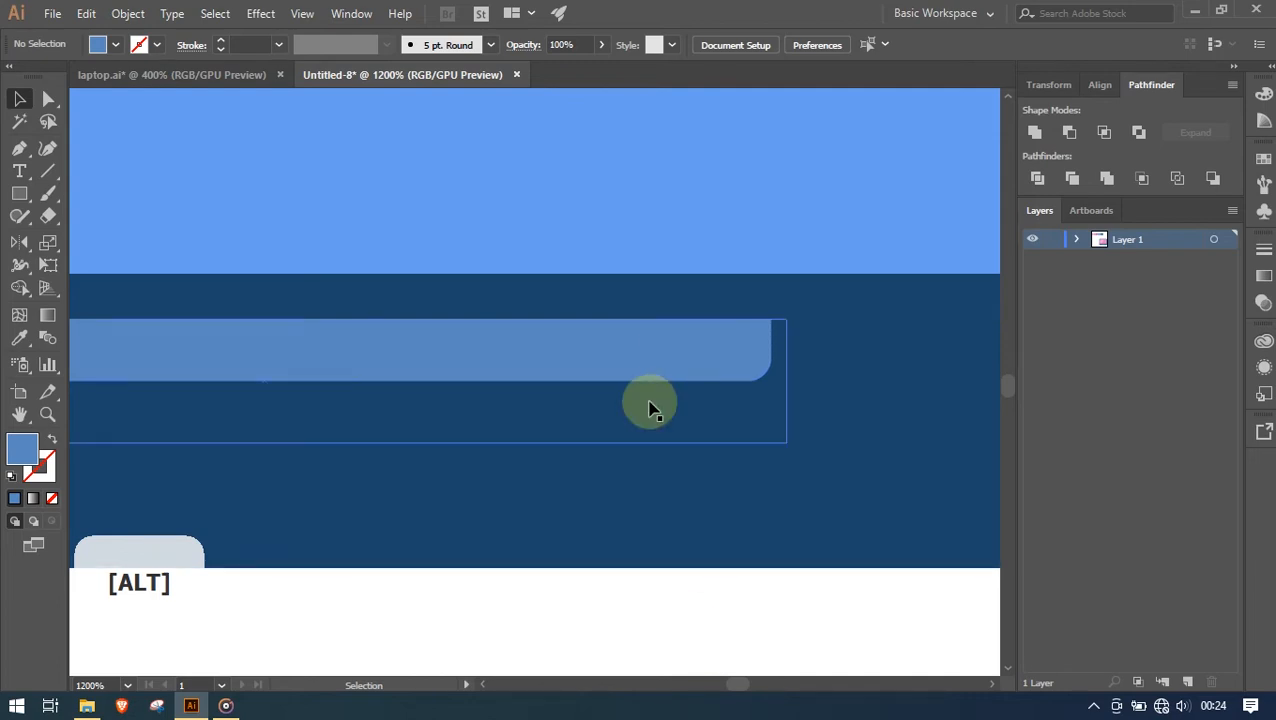
scroll(652, 463, "down", 2, "alt")
scroll(652, 463, "down", 3, "alt")
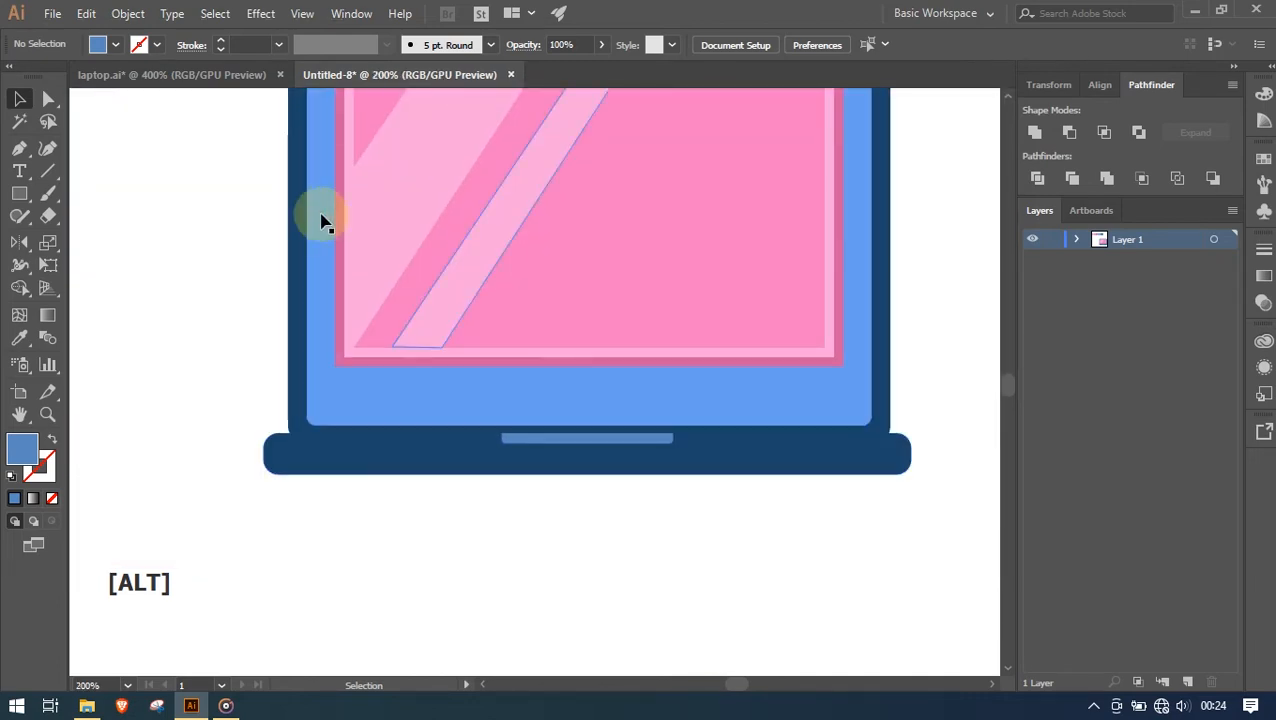
left_click(181, 76)
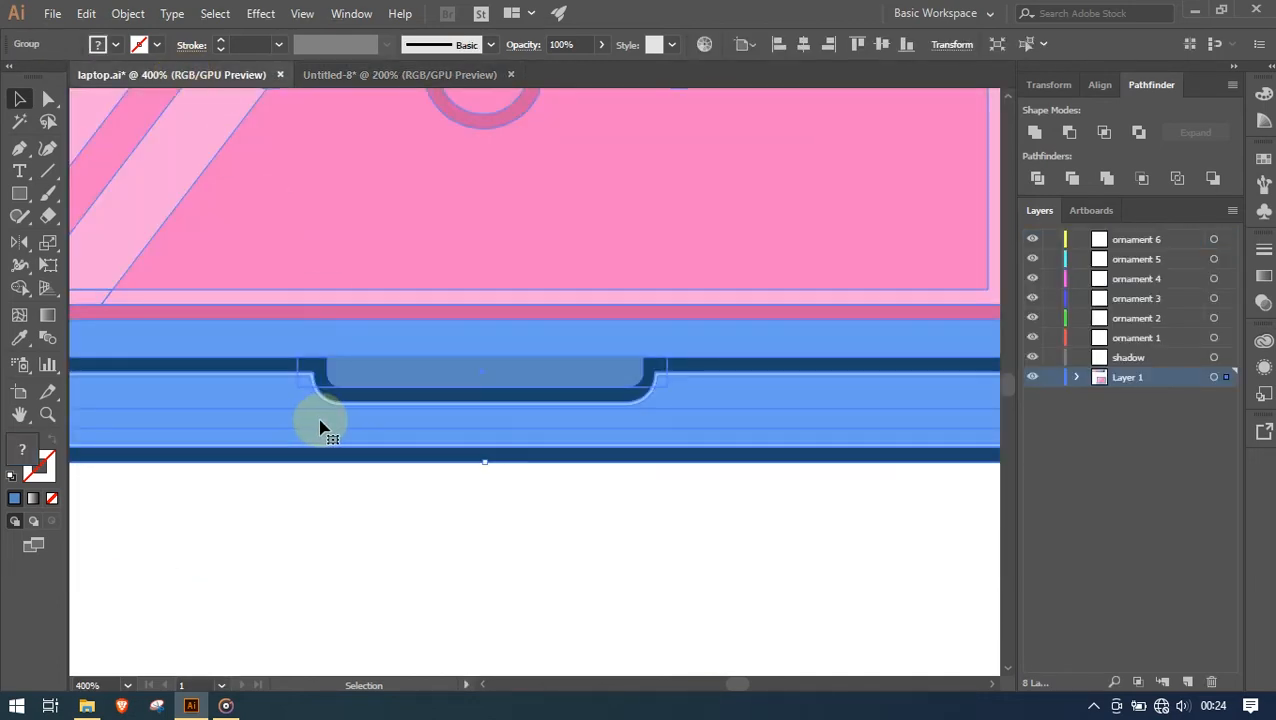
key("space")
left_click_drag(843, 390, 460, 392)
scroll(735, 404, "up", 3, "alt")
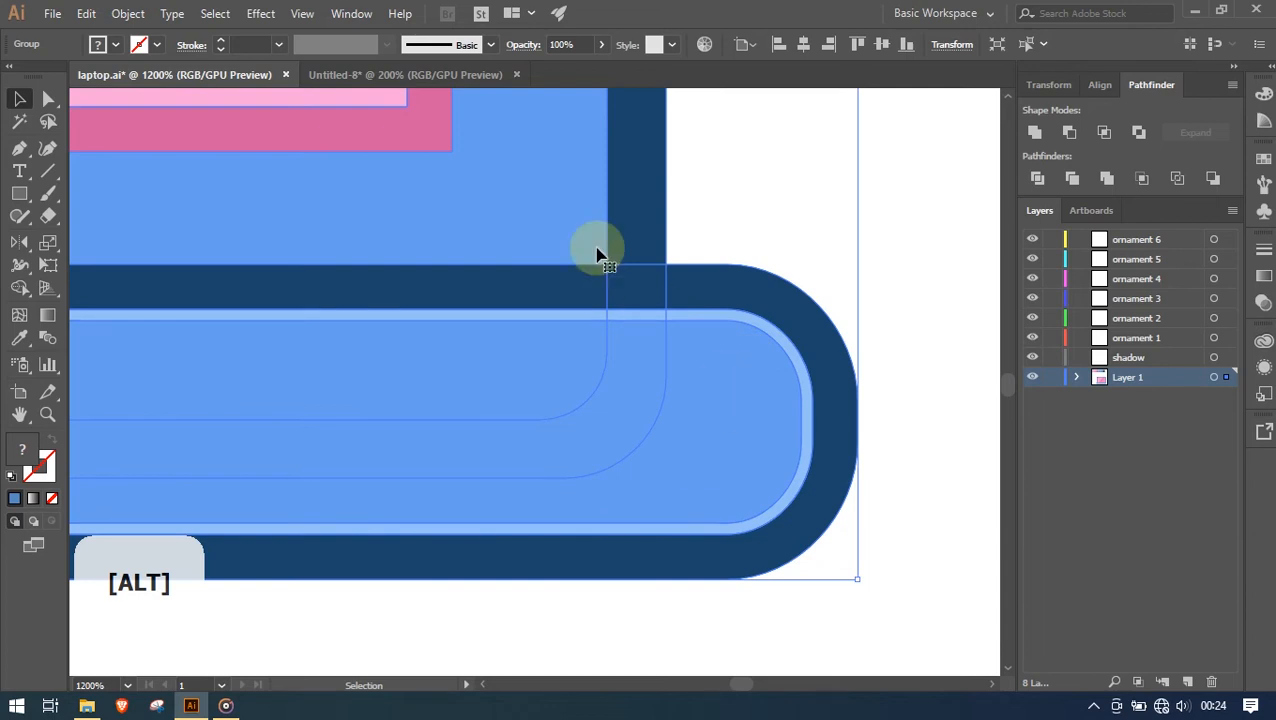
left_click(317, 74)
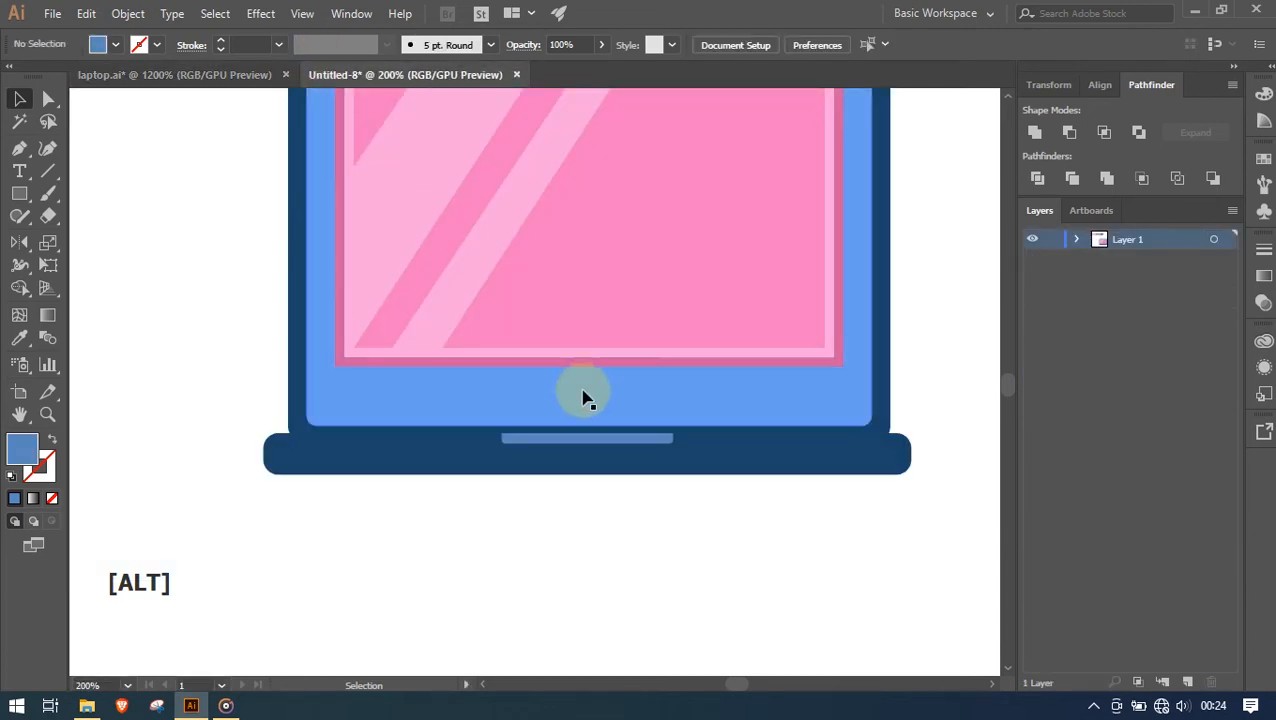
Create an inset copy of the dark-blue laptop base with Offset Path at -2 px
scroll(806, 474, "up", 2, "alt")
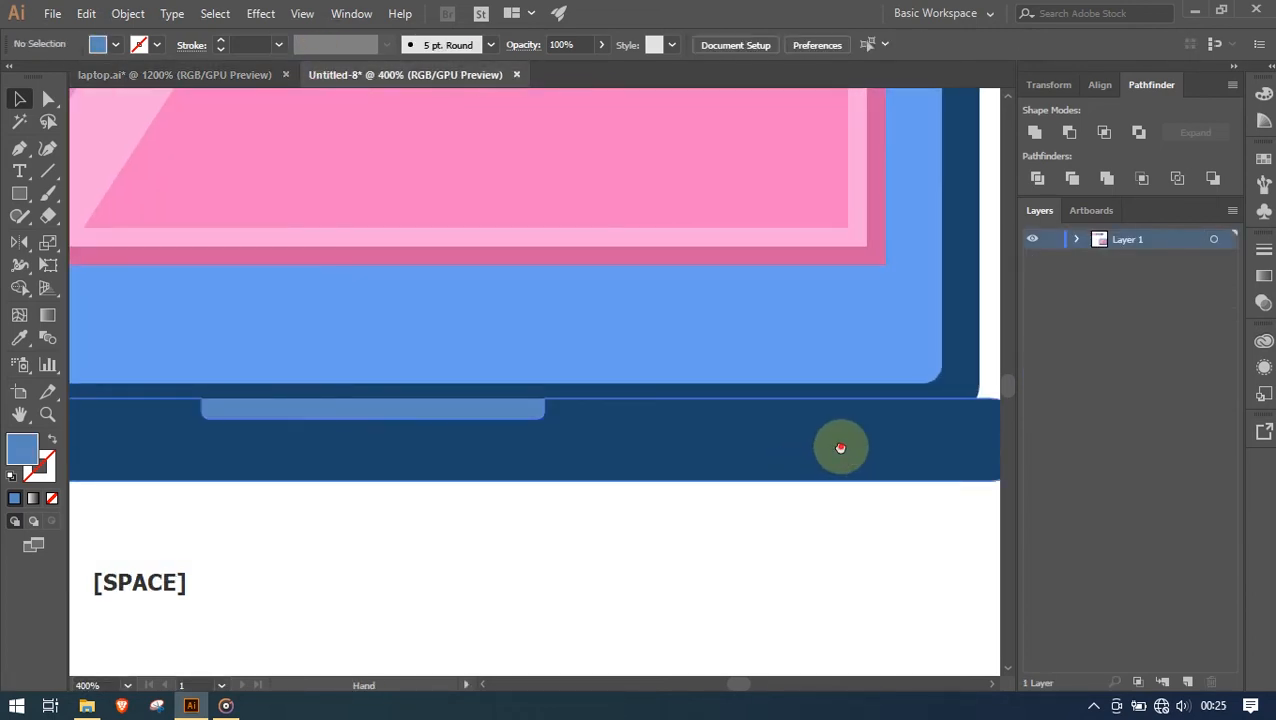
left_click_drag(840, 447, 712, 433)
left_click(712, 433)
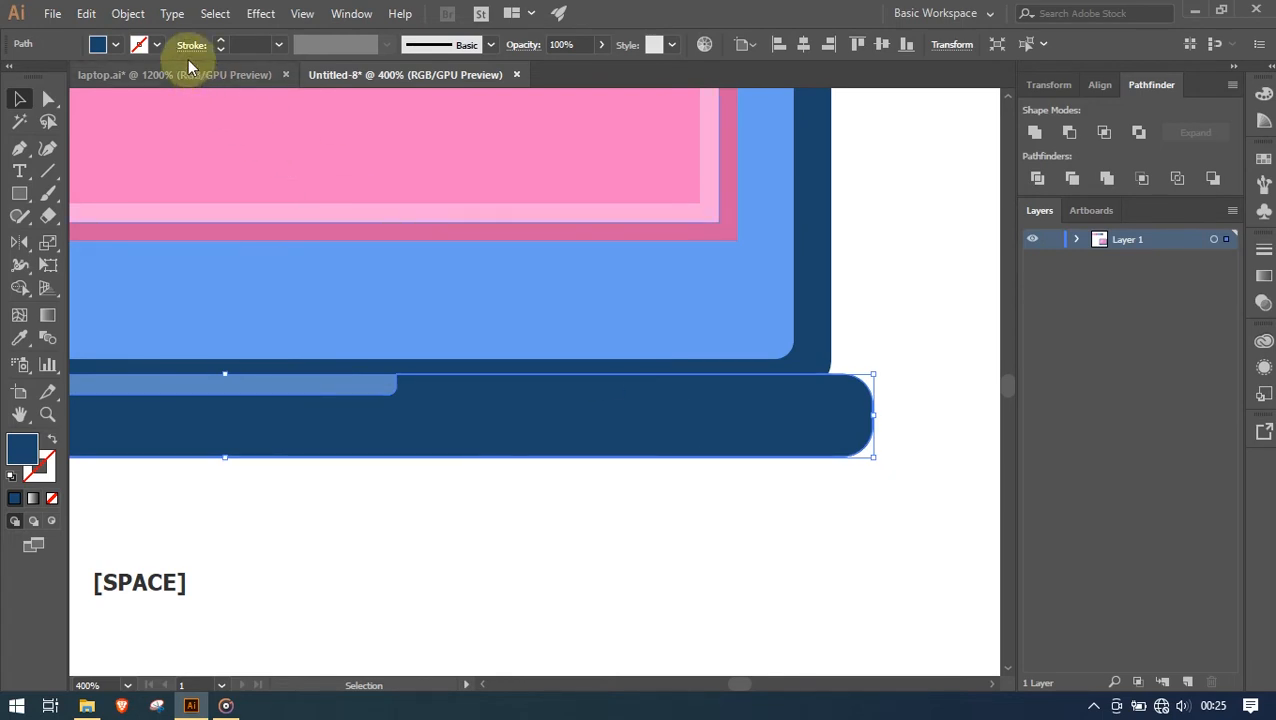
left_click(128, 13)
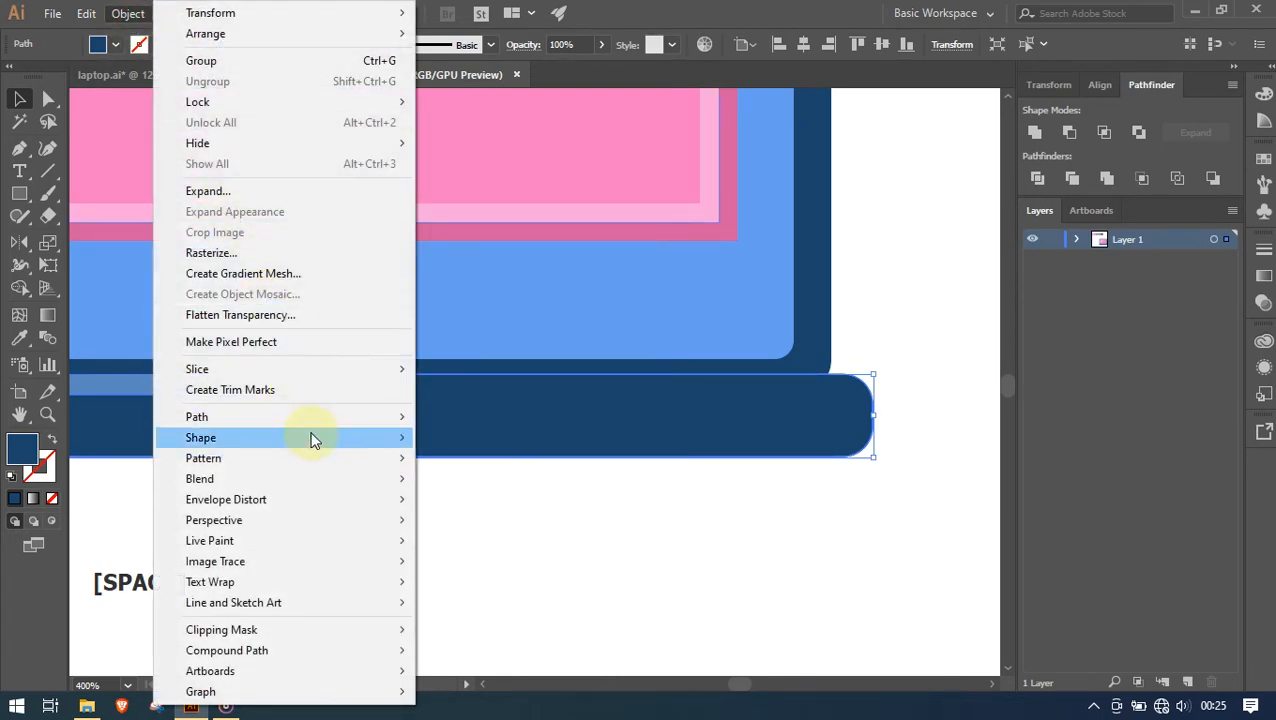
mouse_move(320, 416)
left_click(558, 488)
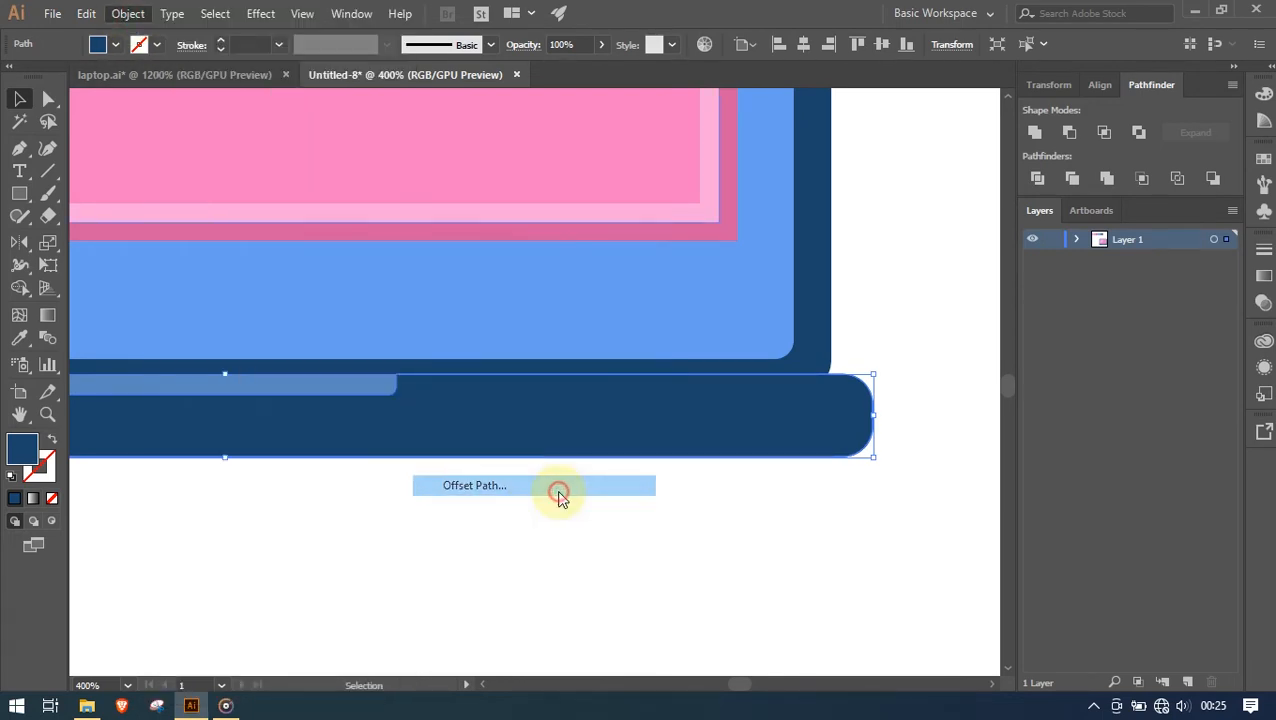
left_click(943, 383)
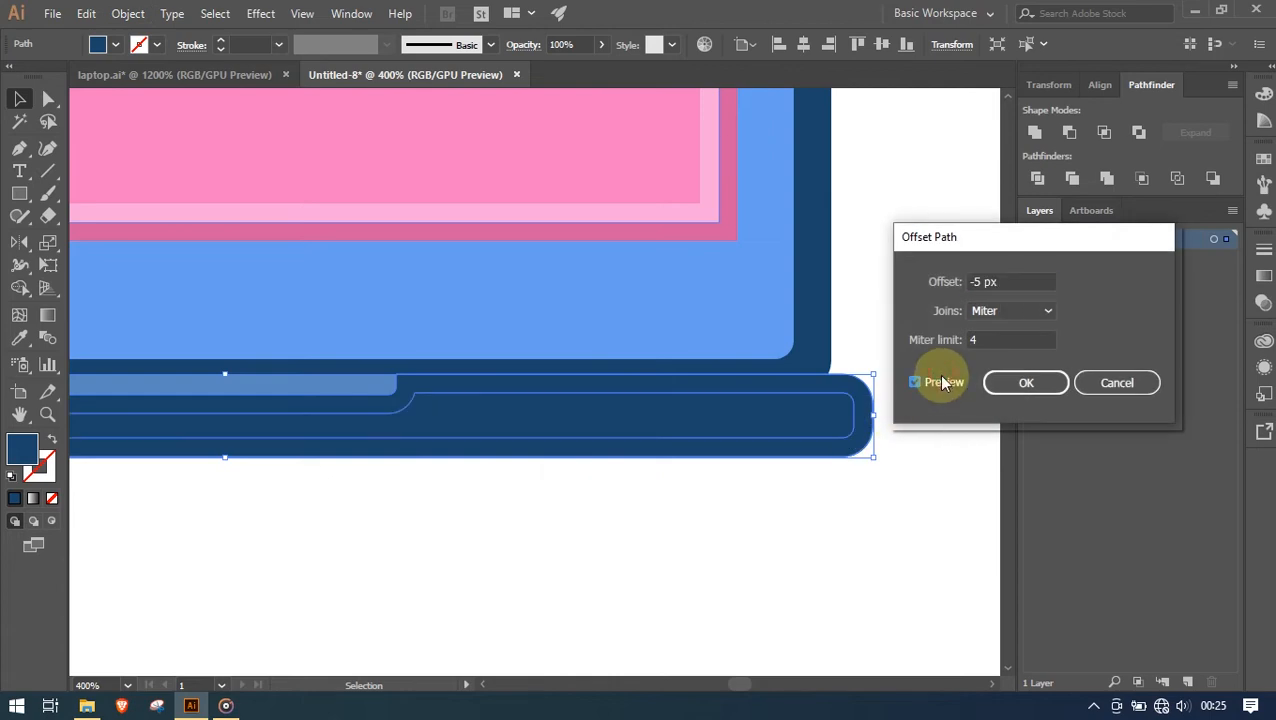
left_click(983, 281)
key("Up")
key("Up")
key("Up")
key("Up")
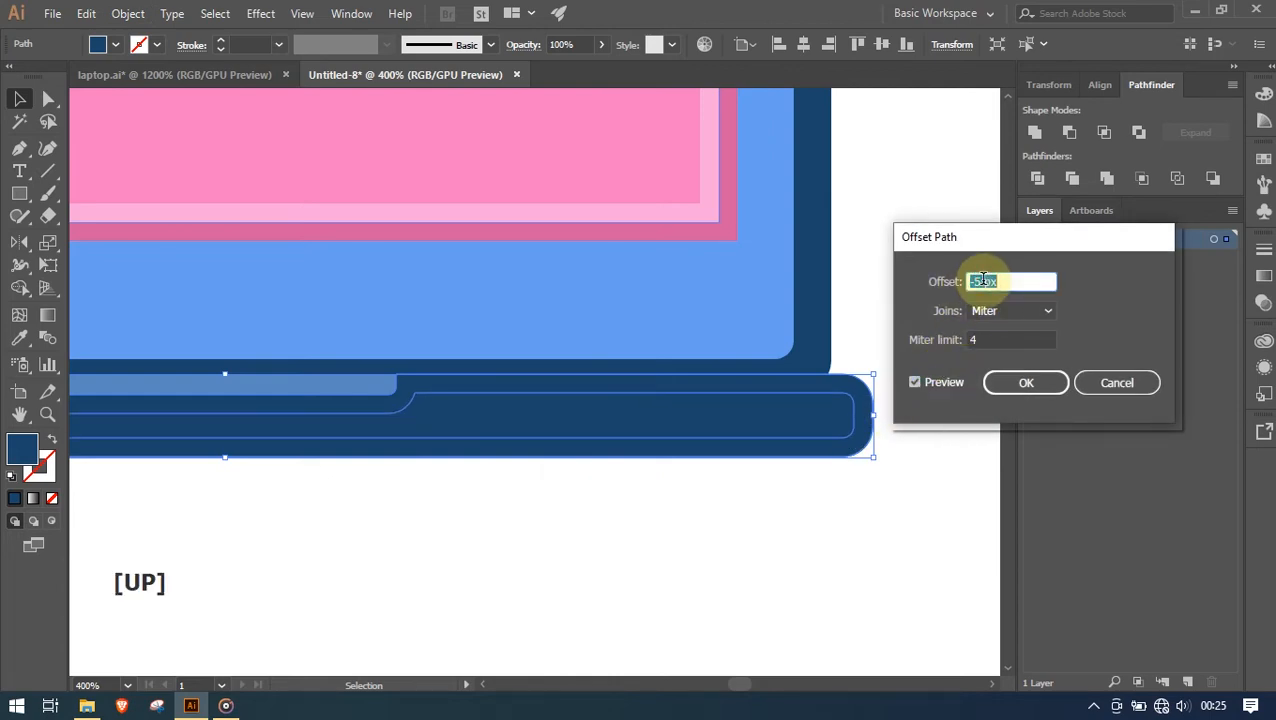
key("Return")
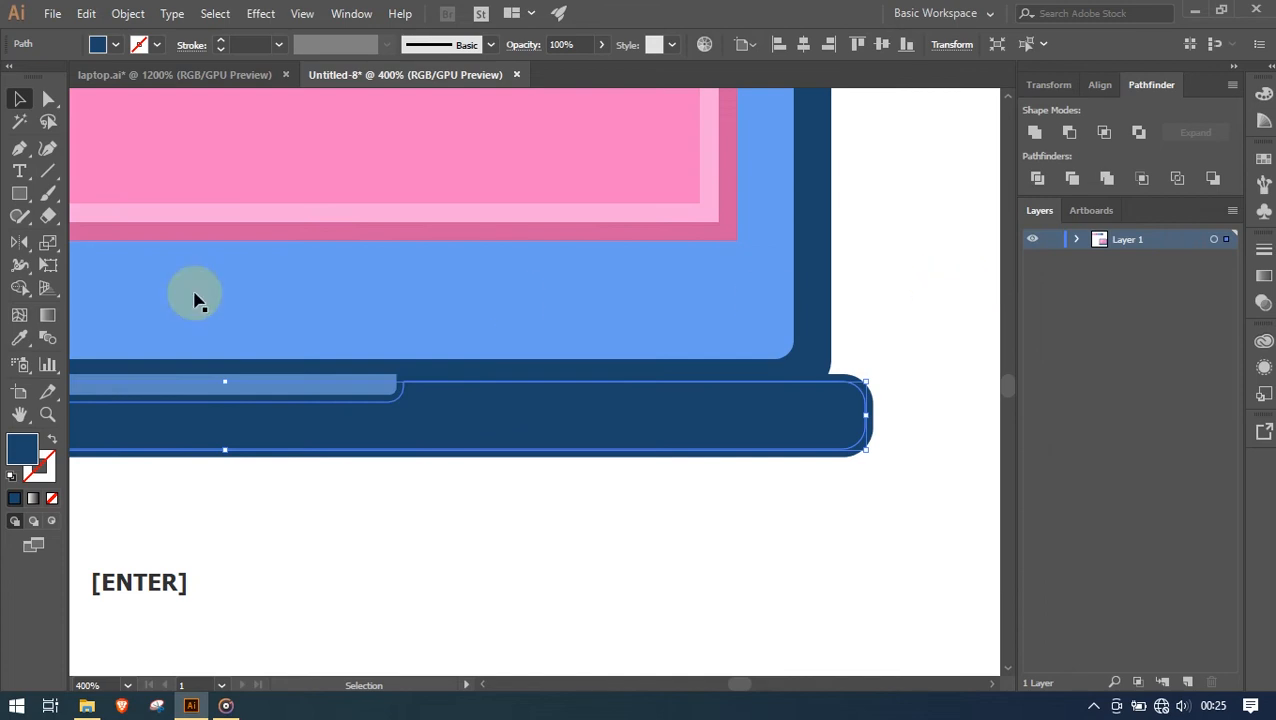
Fill the inset base shape with the light blue sampled from the screen frame
left_click(22, 342)
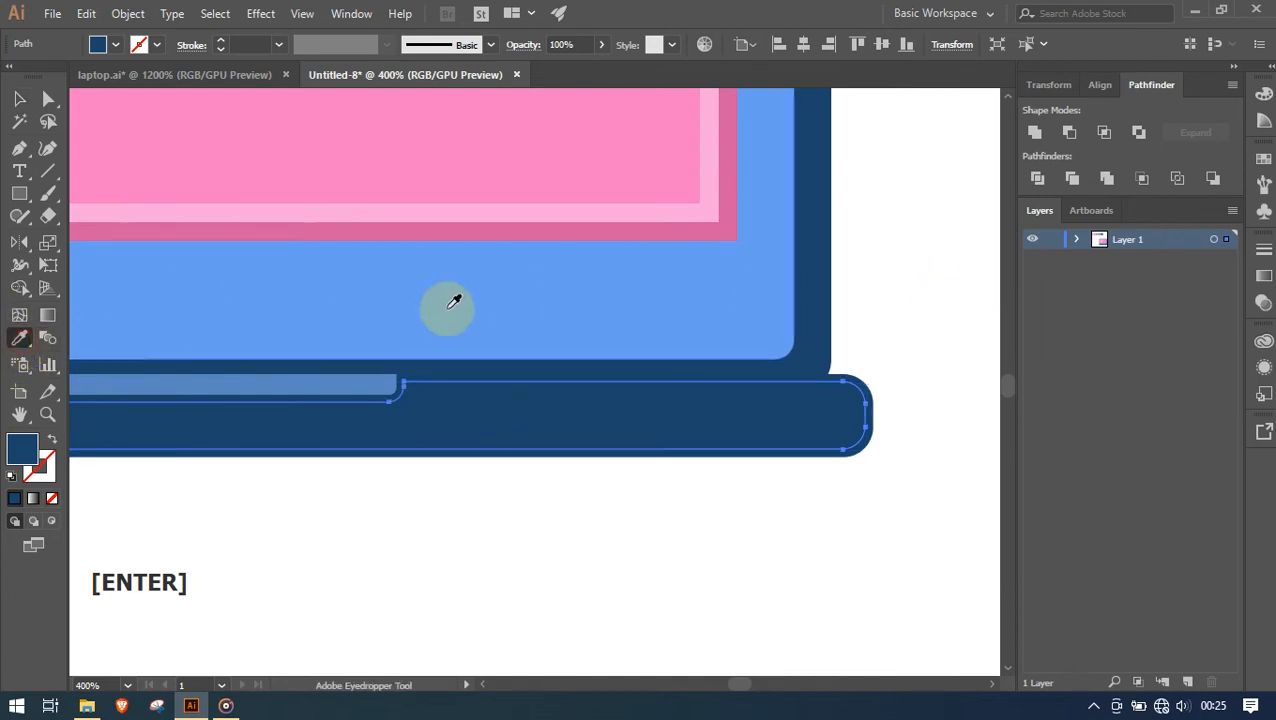
left_click(481, 298)
left_click(20, 99)
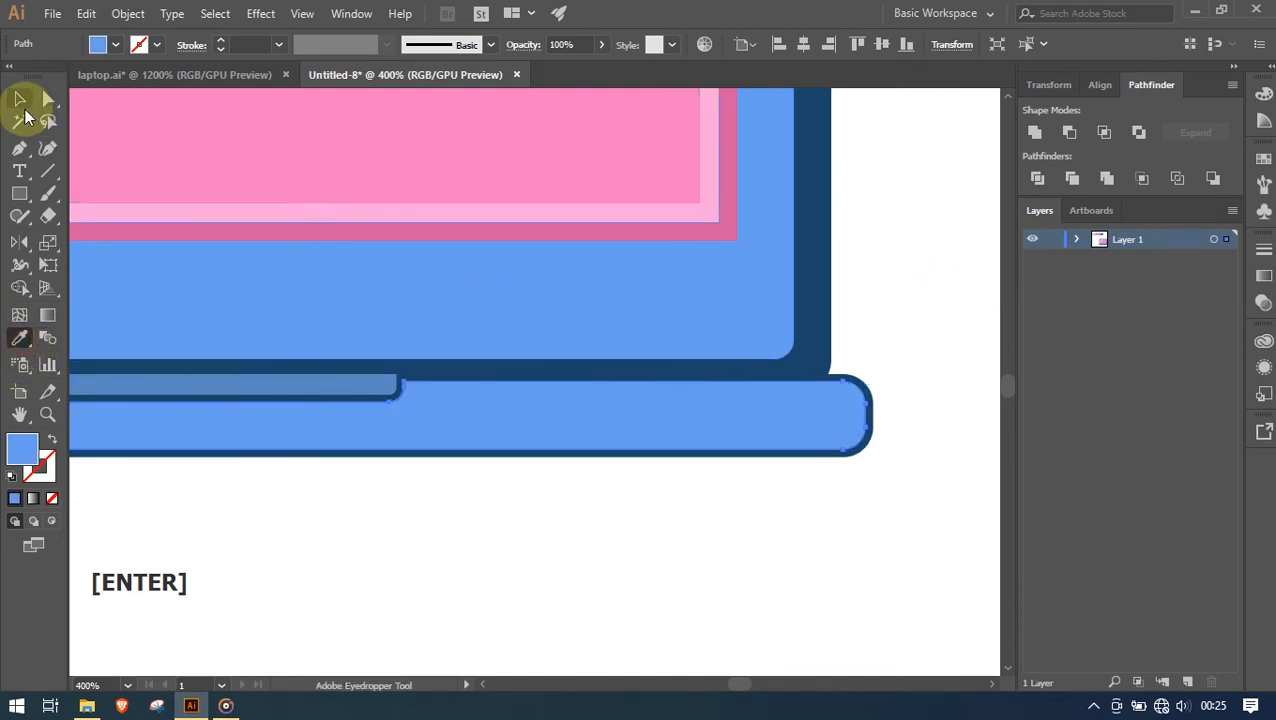
left_click(316, 174)
Check the base's highlight outline in laptop.ai, and offset the light-blue base shape in Untitled-8 by -1 px
left_click(224, 74)
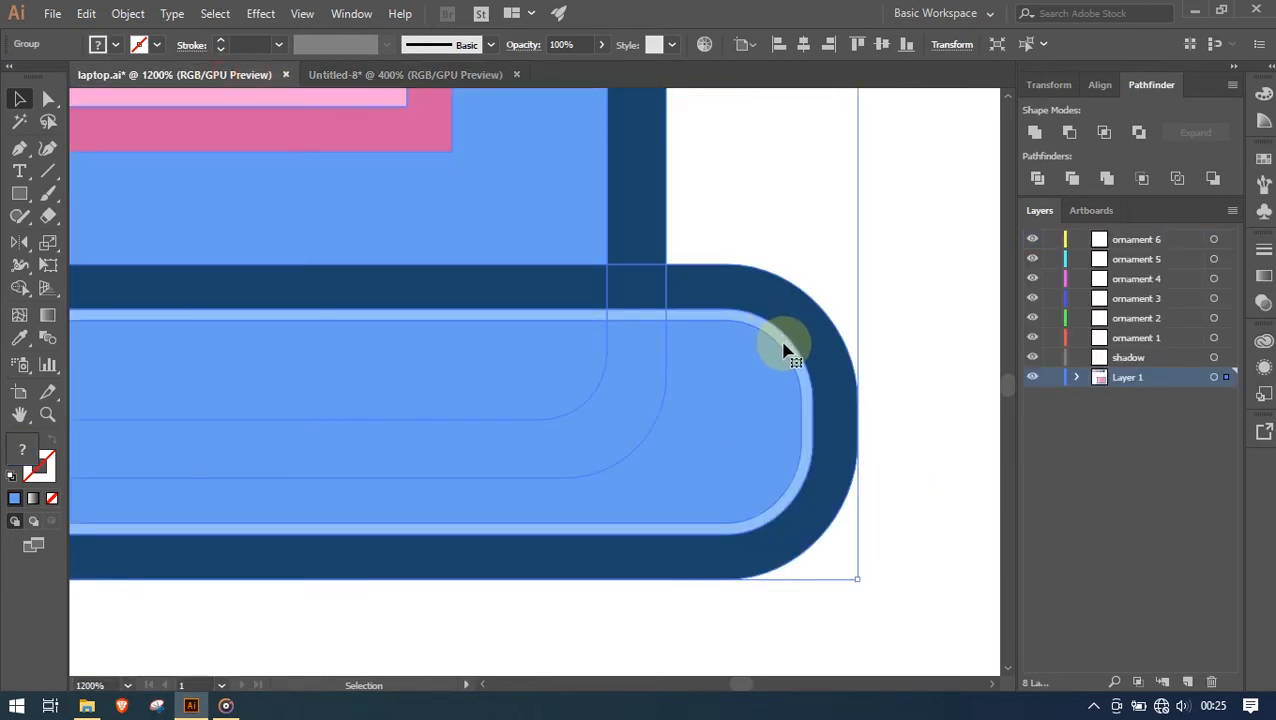
left_click(440, 76)
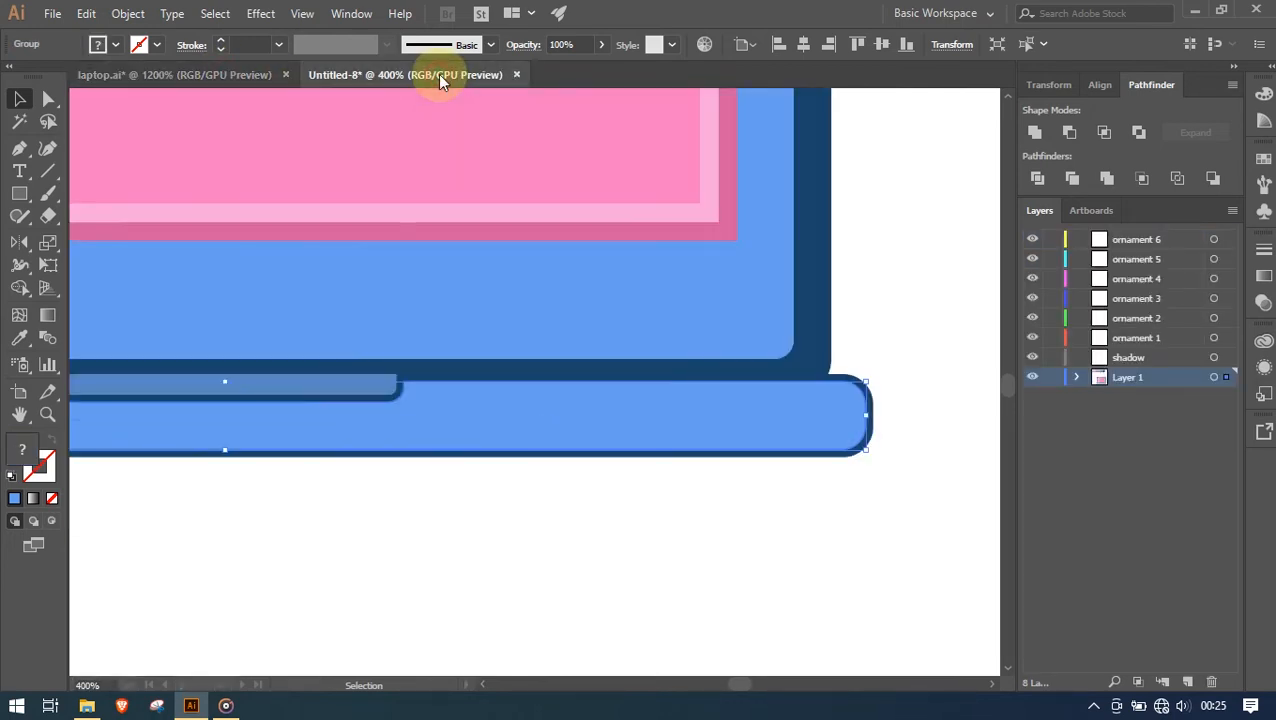
left_click(806, 538)
left_click(789, 427)
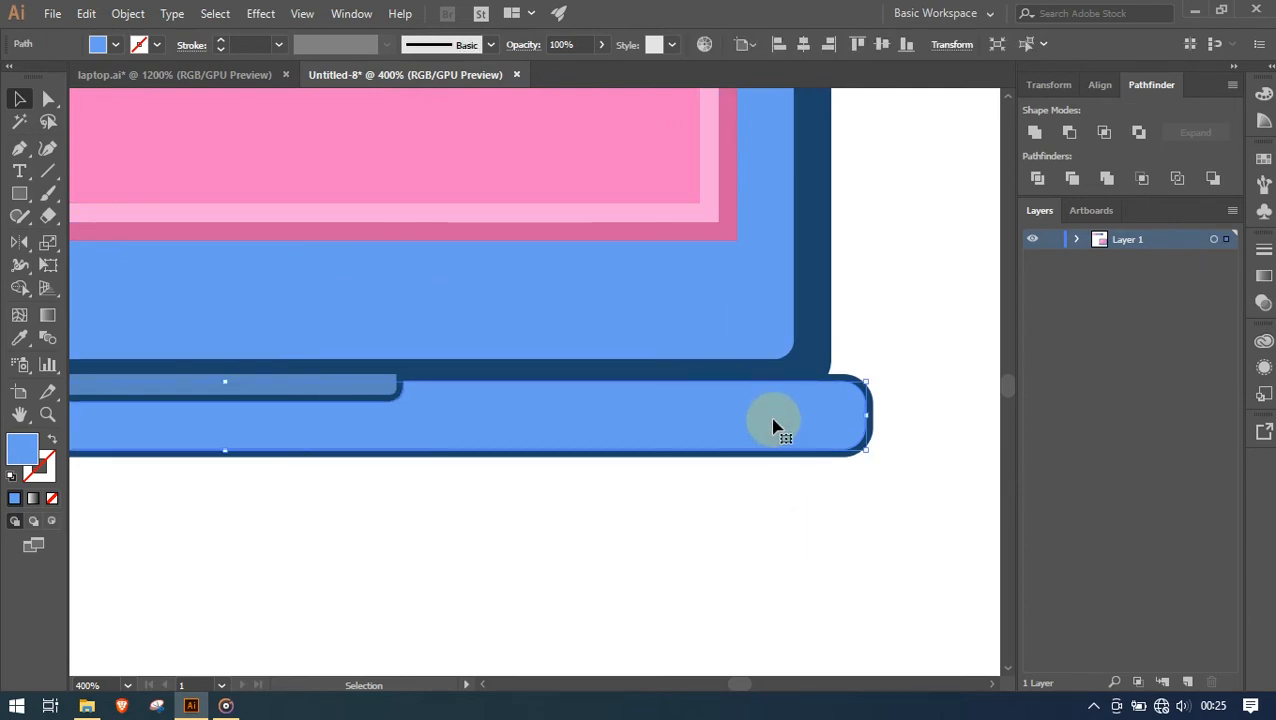
left_click(115, 16)
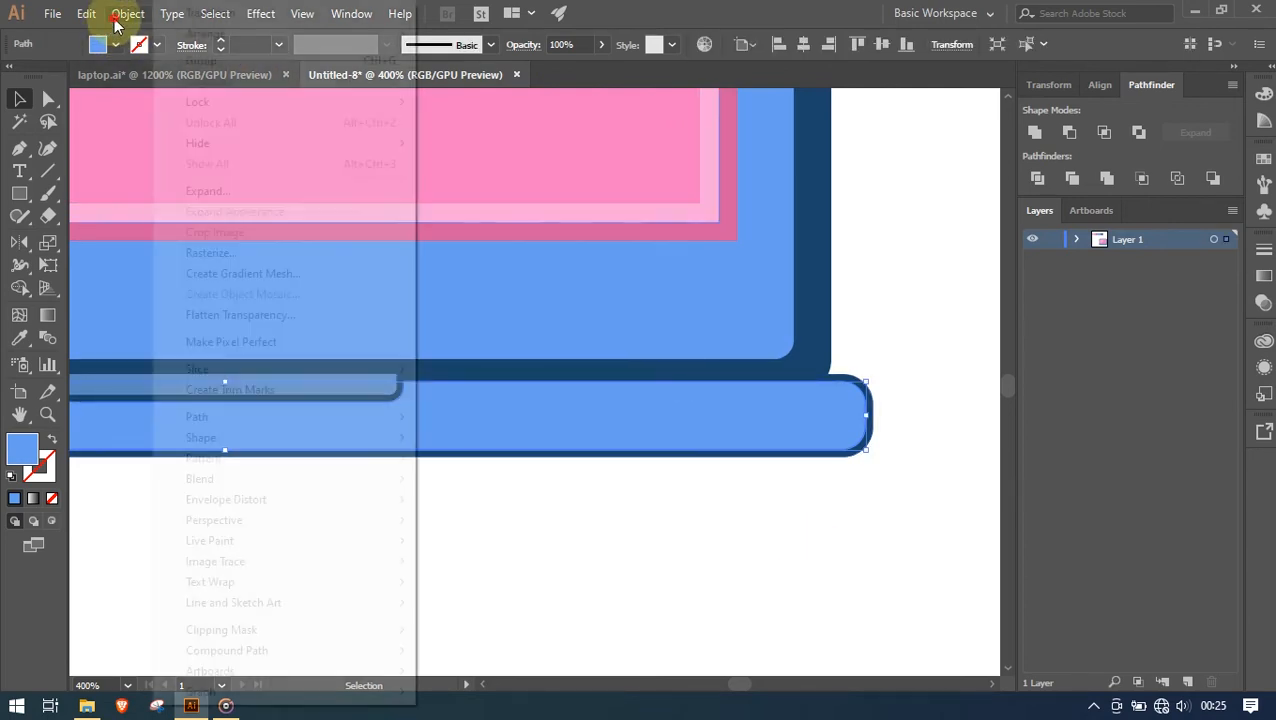
mouse_move(396, 417)
left_click(587, 494)
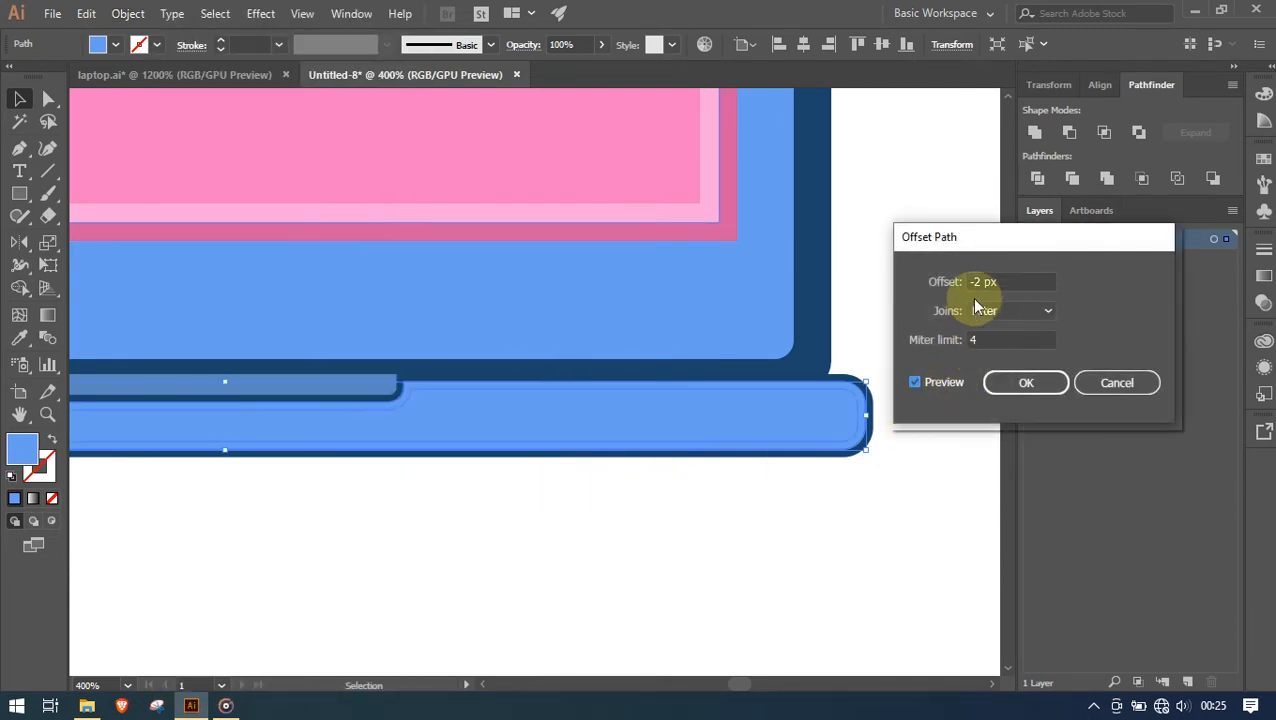
key("Up")
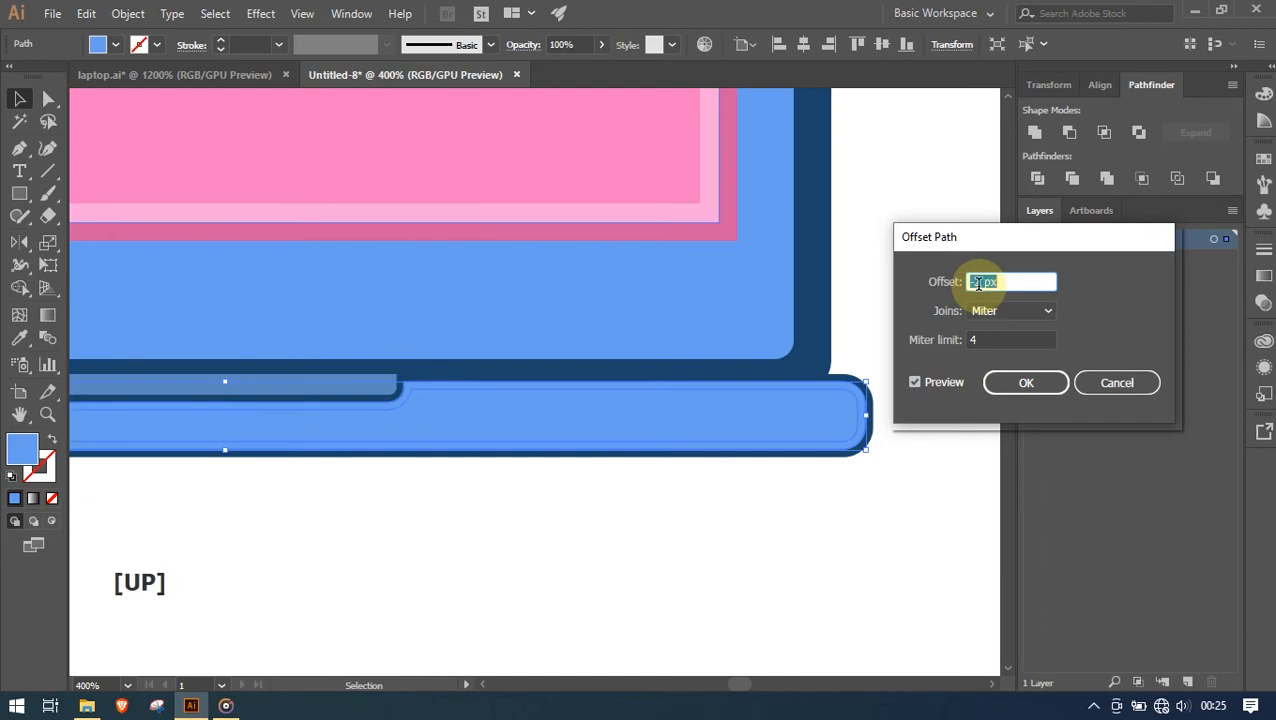
left_click(1008, 389)
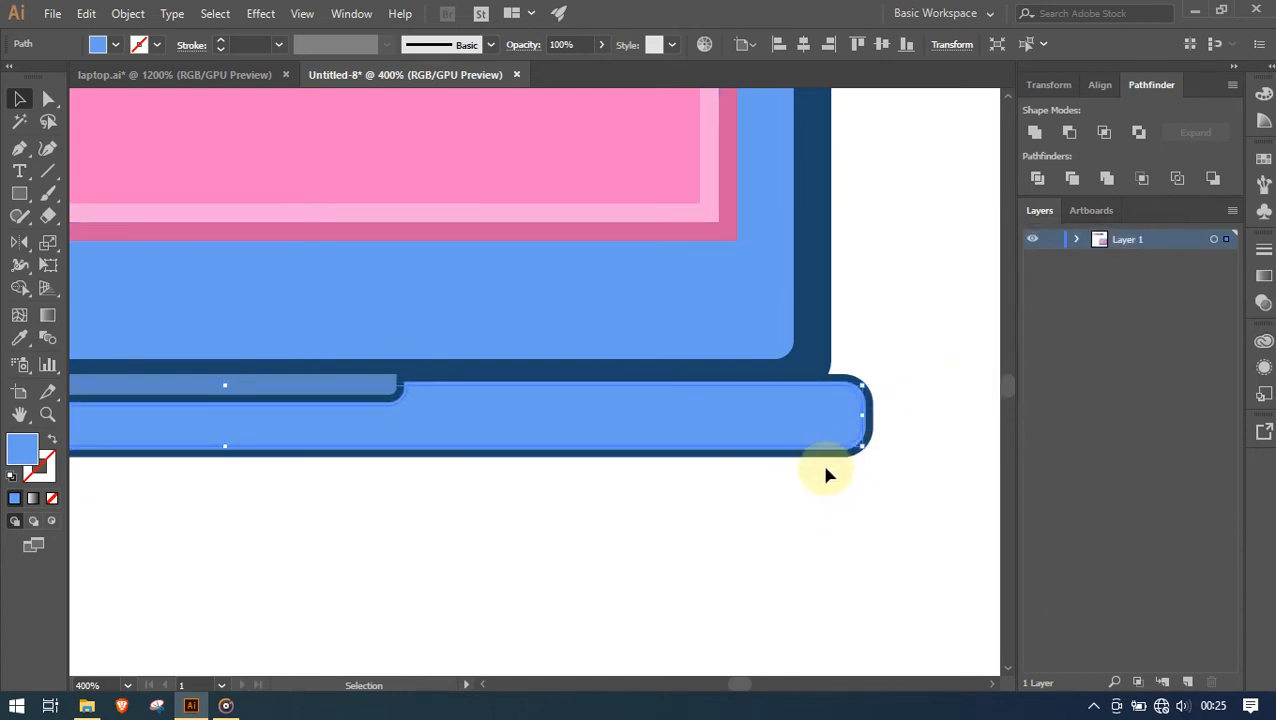
Fill the outer of the two light-blue base shapes with white sampled from the artboard
scroll(848, 430, "up", 1, "alt")
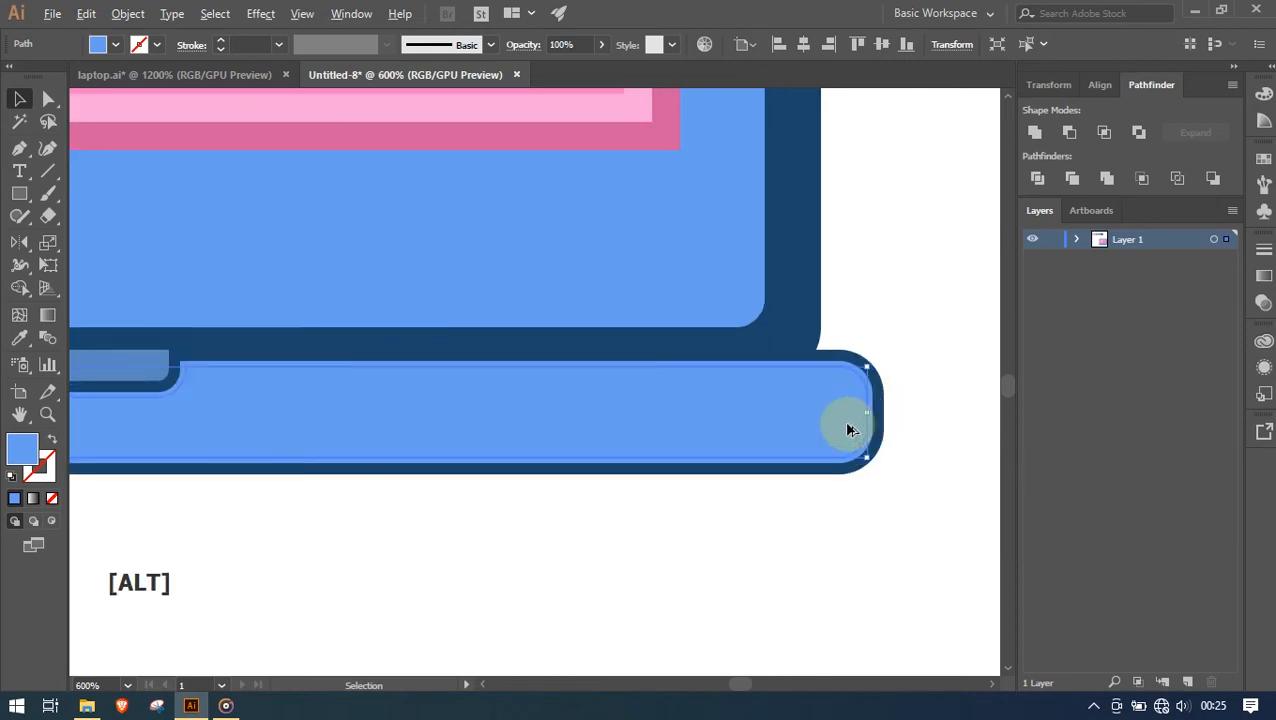
scroll(848, 430, "up", 2, "alt")
scroll(855, 419, "up", 1)
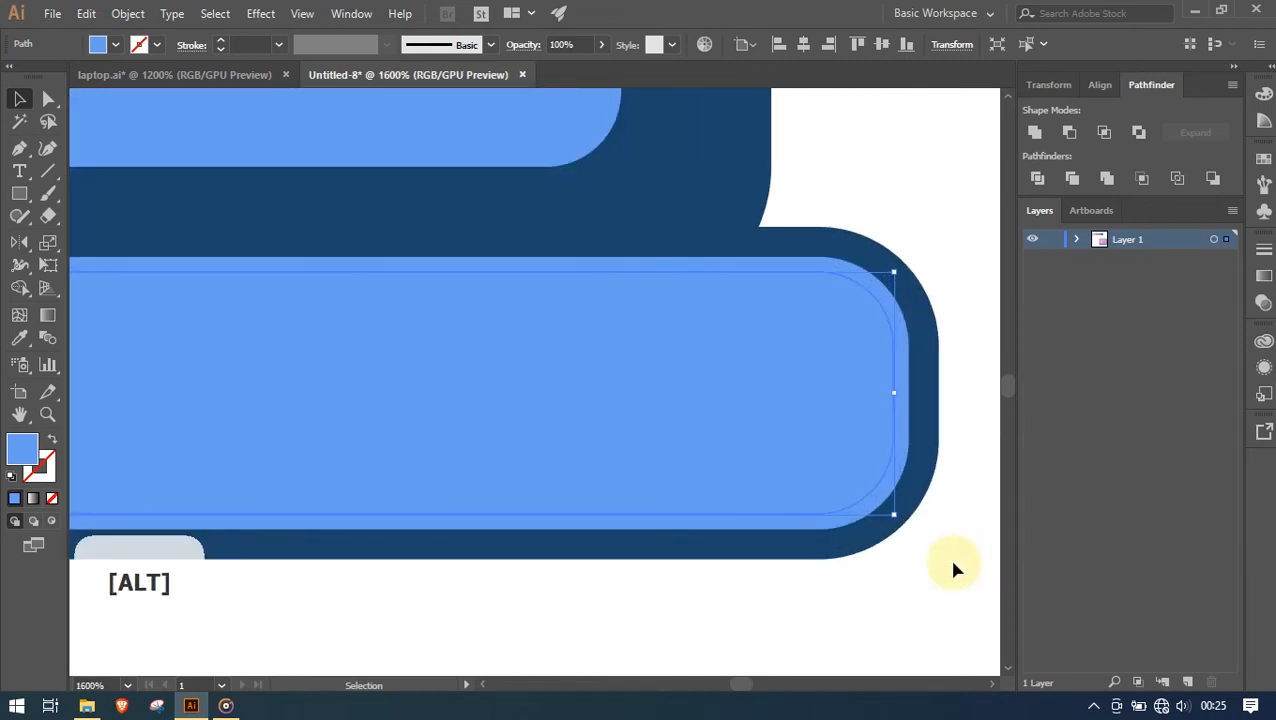
left_click(951, 556)
left_click(901, 432)
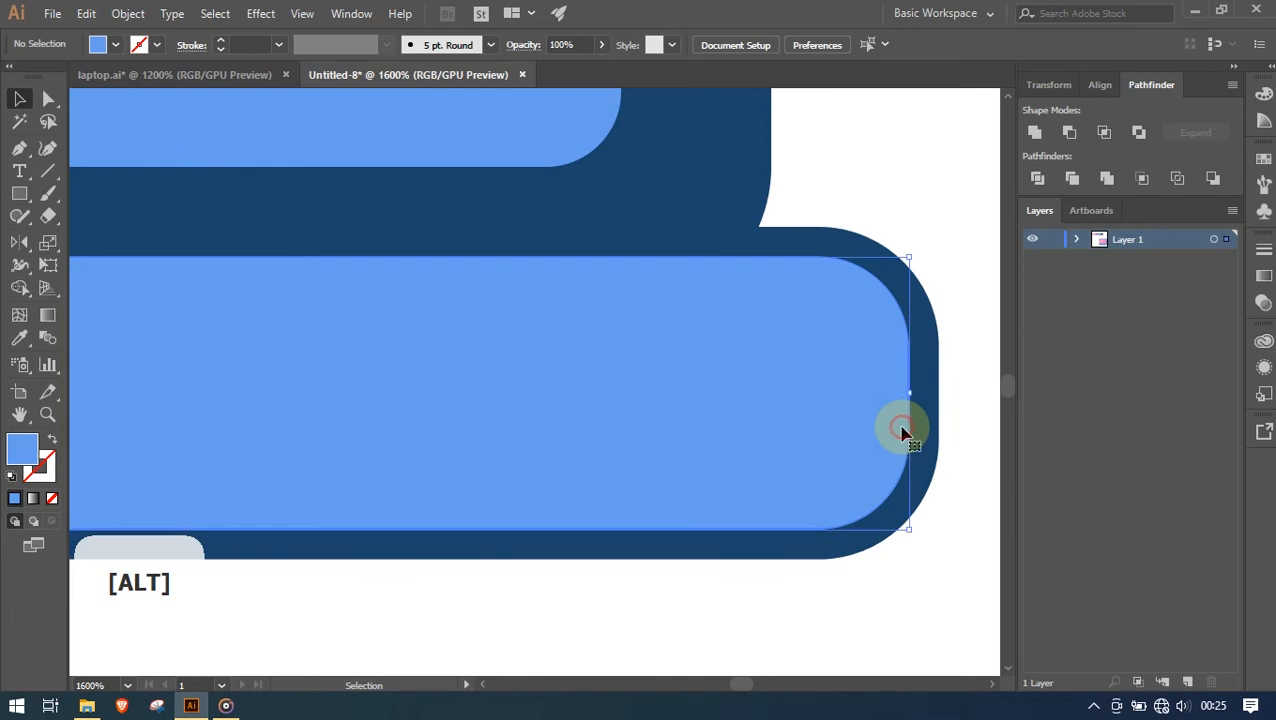
left_click(19, 338)
left_click(678, 624)
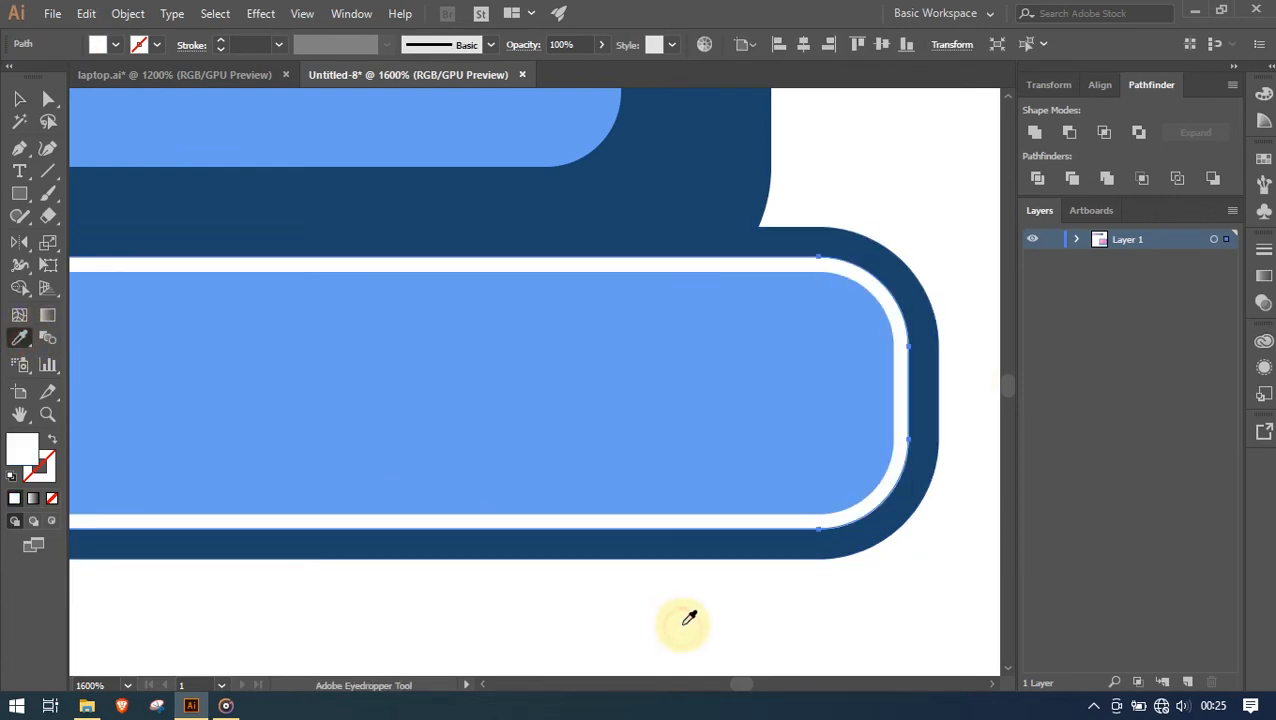
left_click(16, 98)
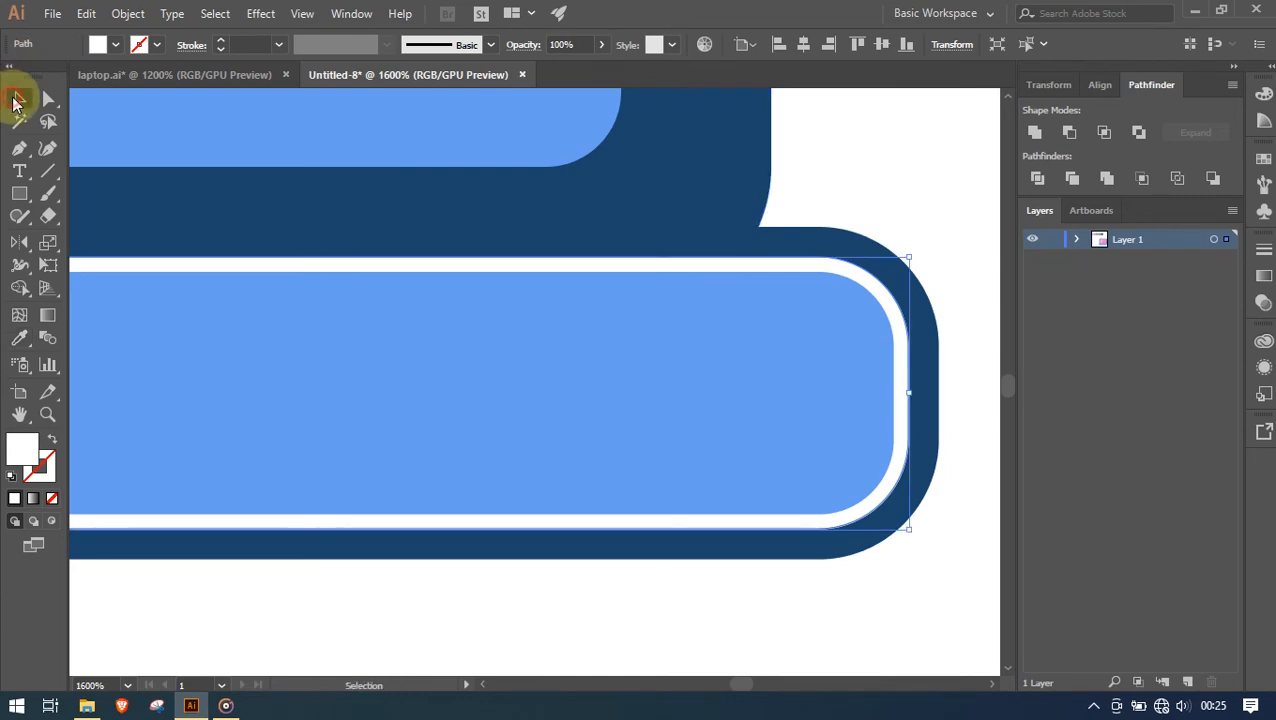
Paste a copy of the white base shape in front and select it together with the inner light-blue shape
left_click(88, 20)
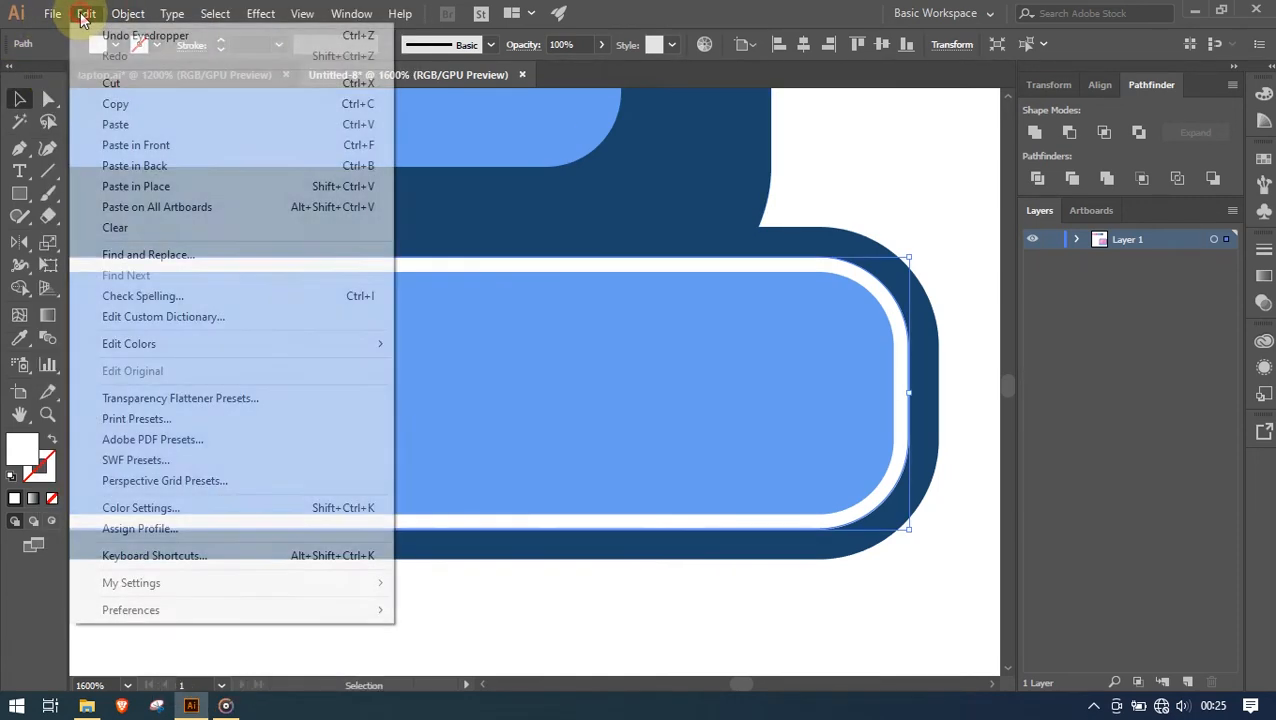
left_click(125, 115)
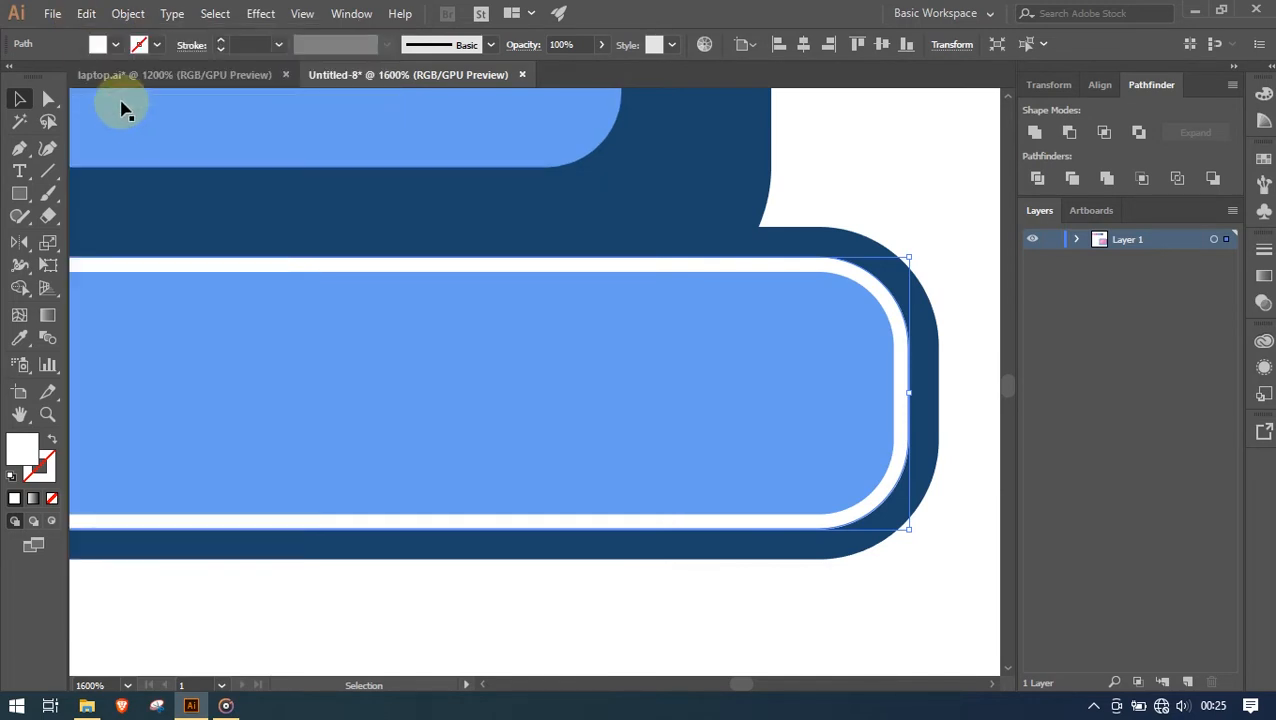
left_click(88, 16)
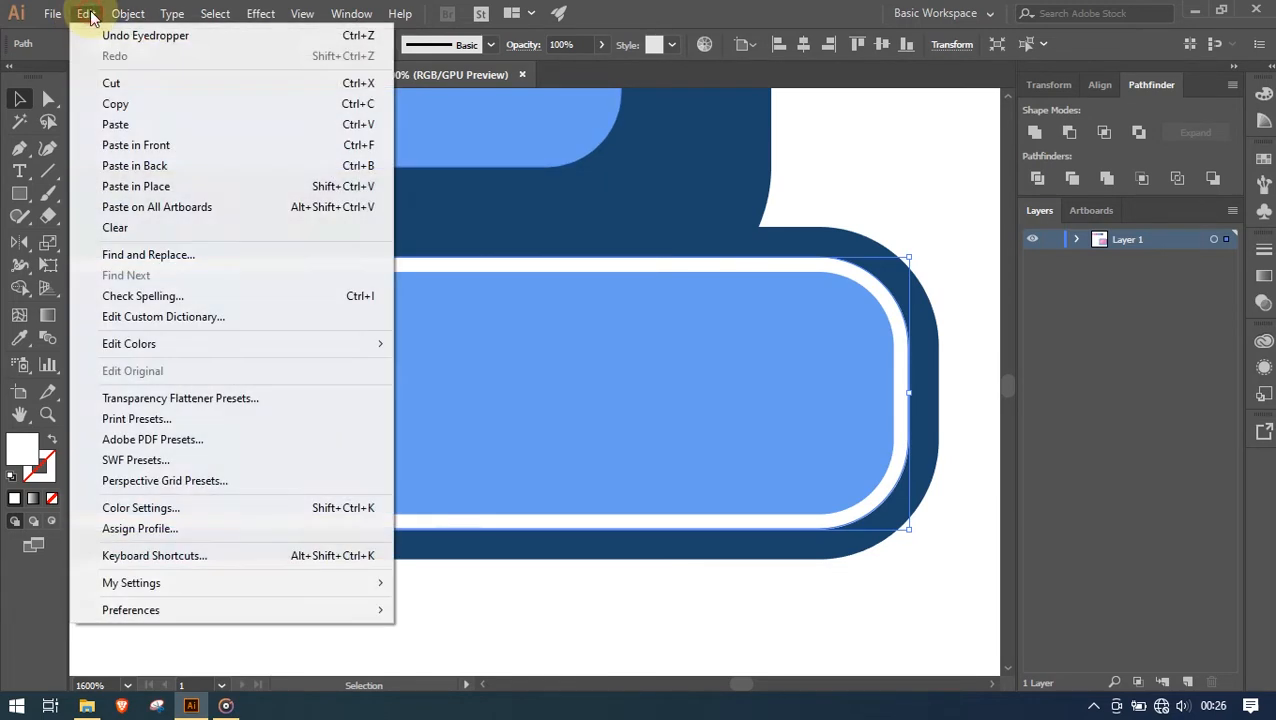
left_click(142, 148)
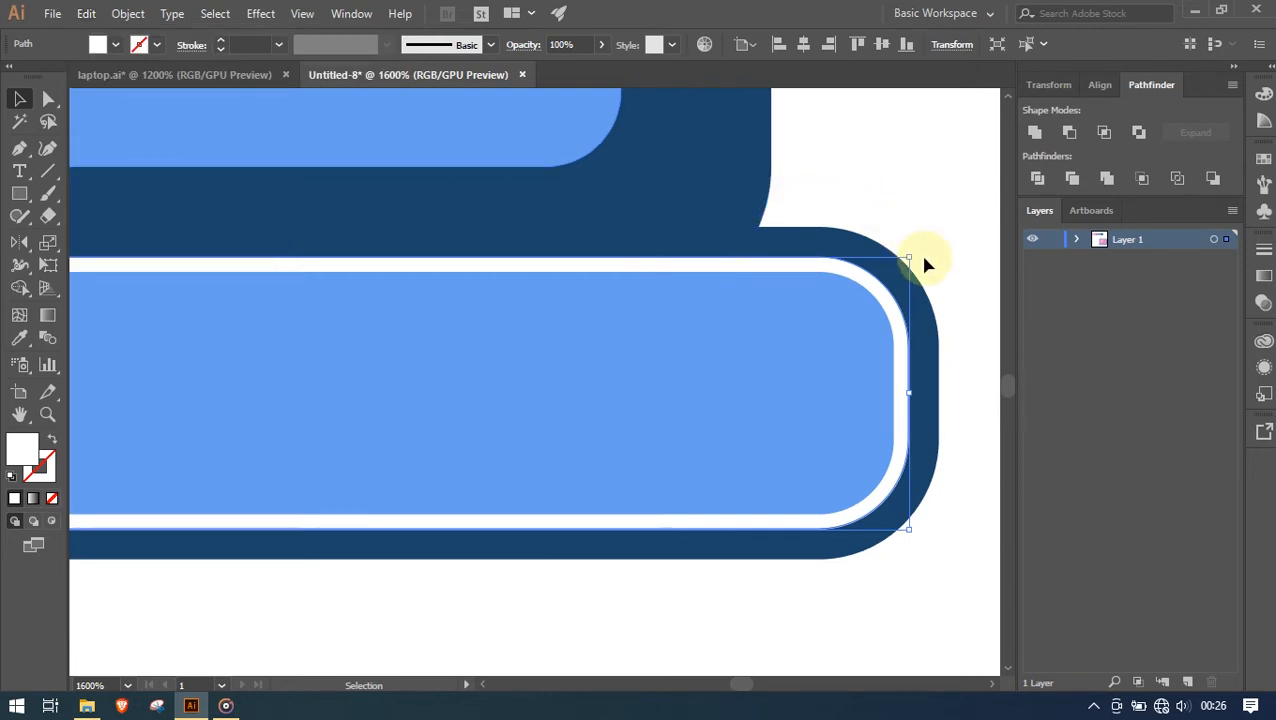
left_click(890, 356, "shift")
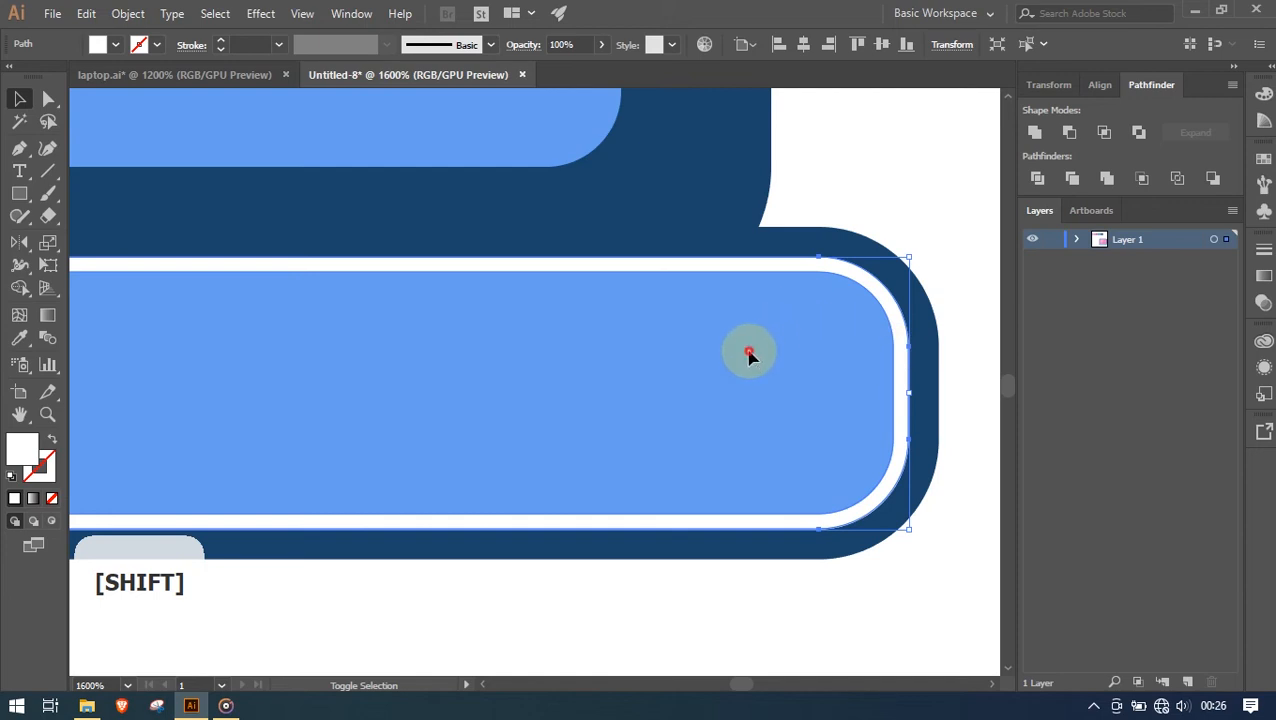
left_click(750, 355, "shift")
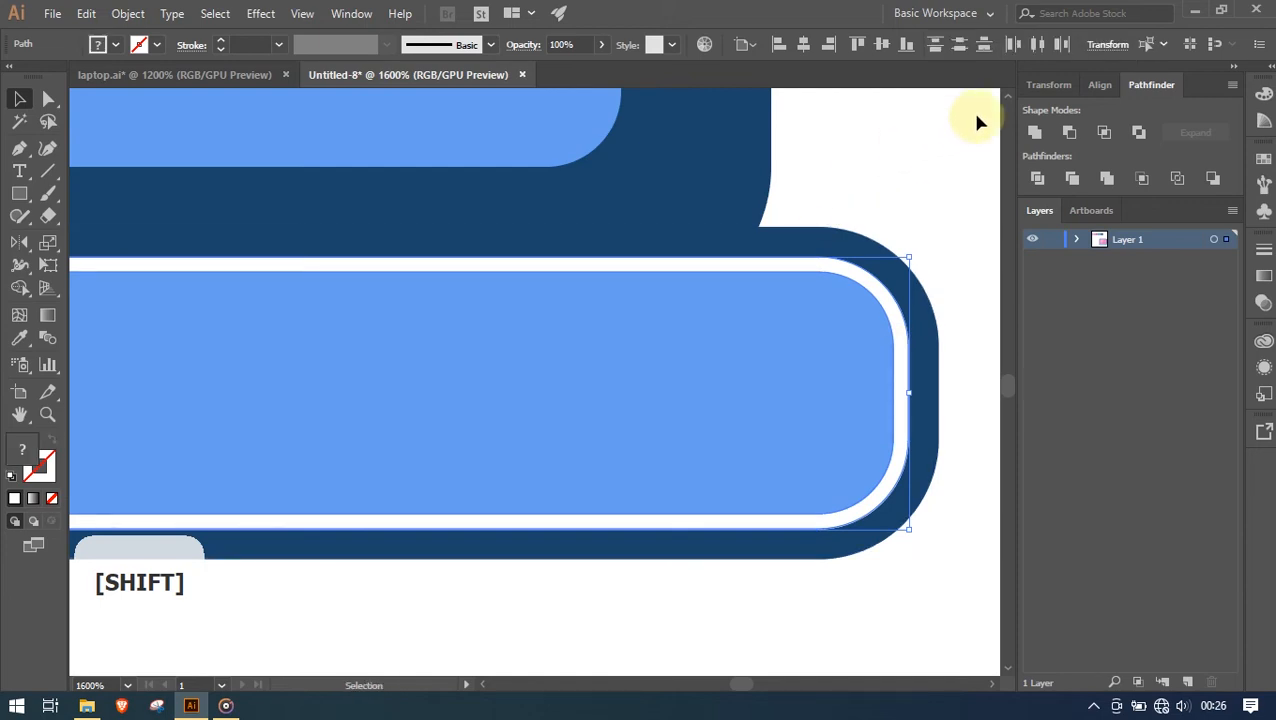
Cut the inner shape out of the white copy with Minus Front, and fill the white base shape beneath with the screen frame's light blue
left_click(1069, 133)
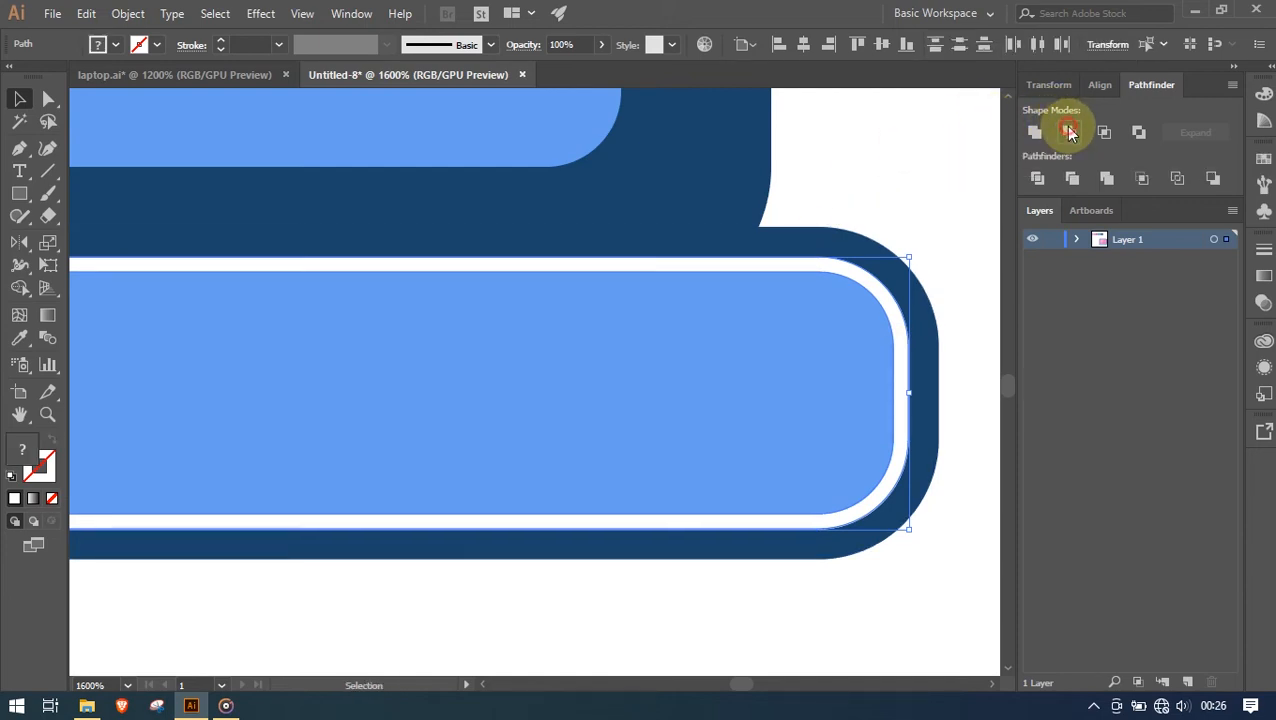
left_click(937, 143)
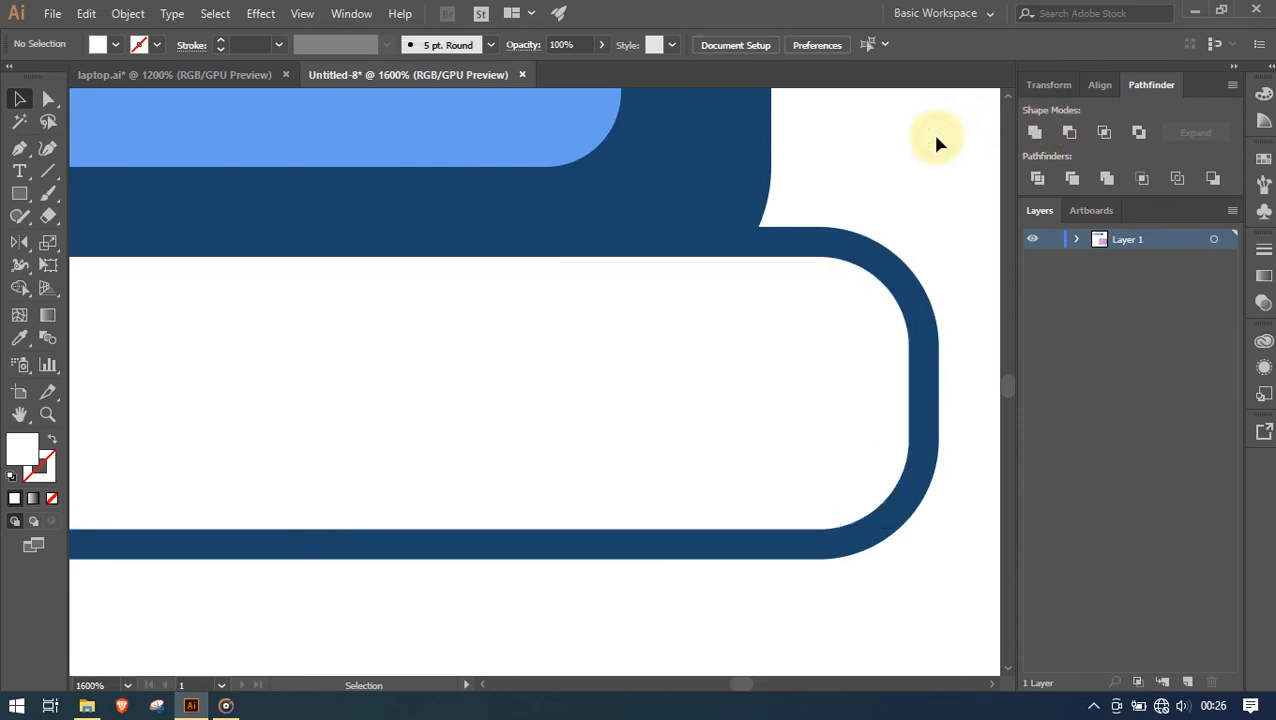
left_click(760, 412)
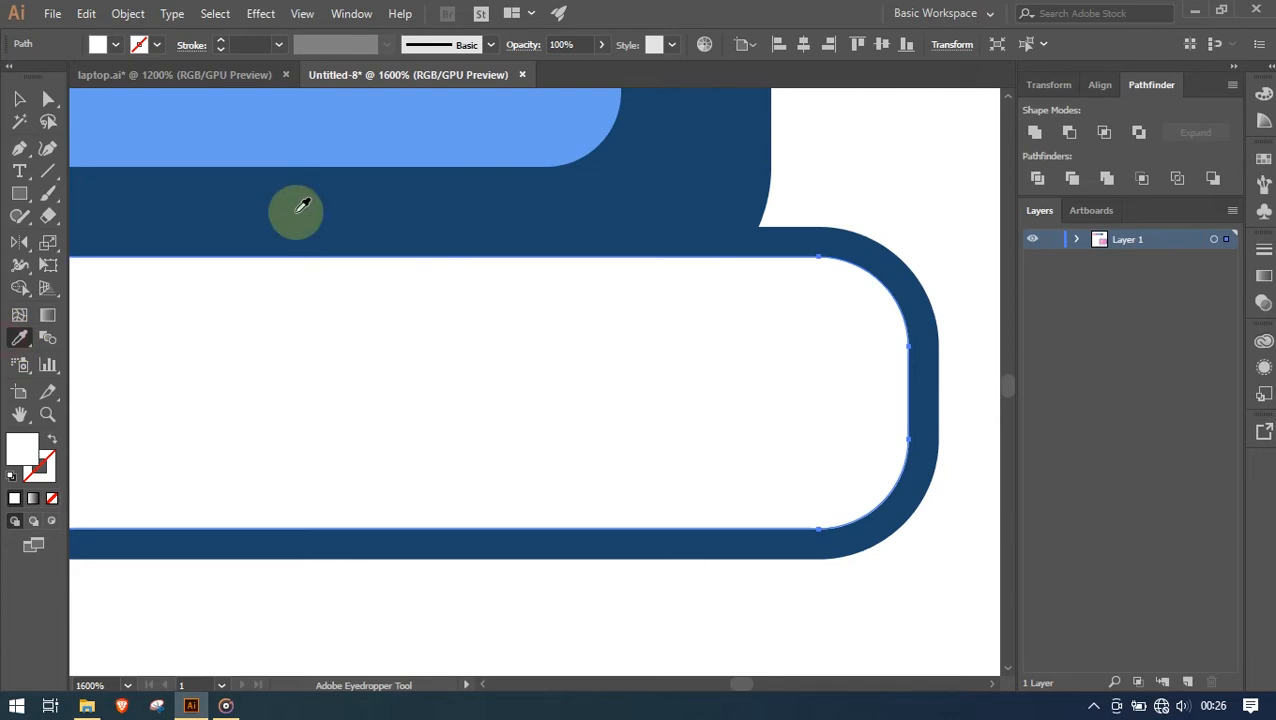
left_click(407, 135)
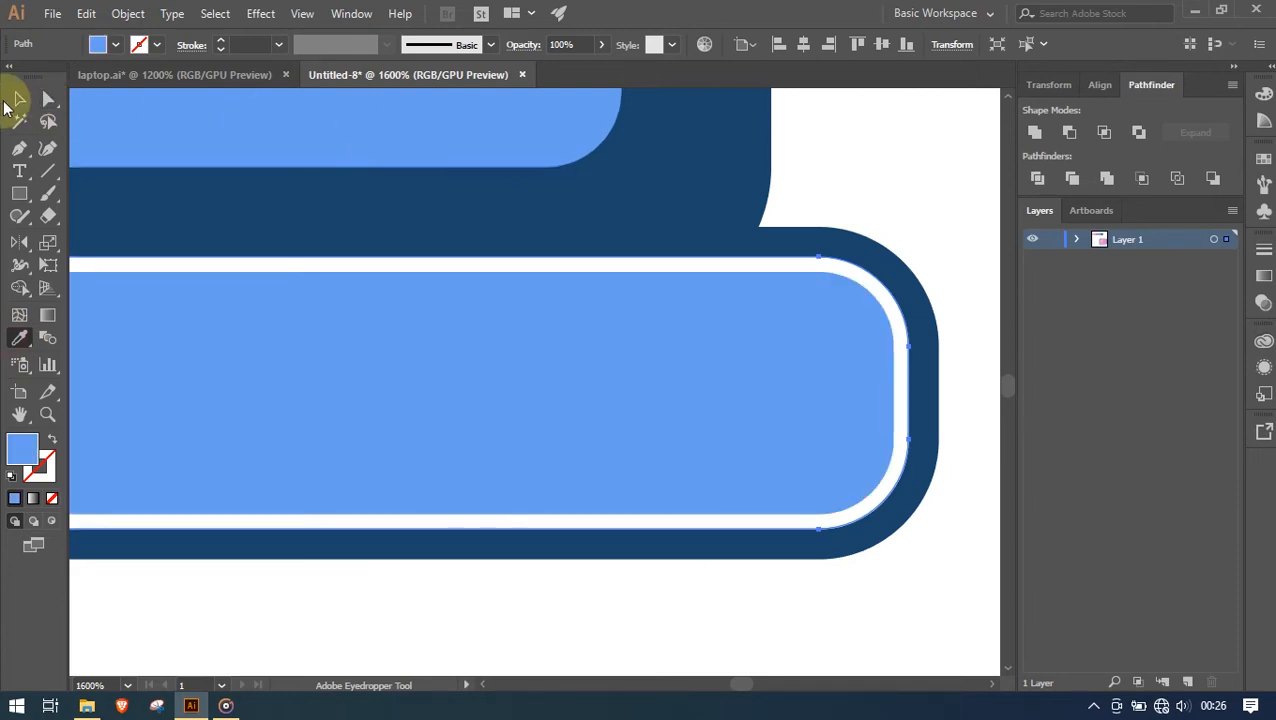
left_click(19, 99)
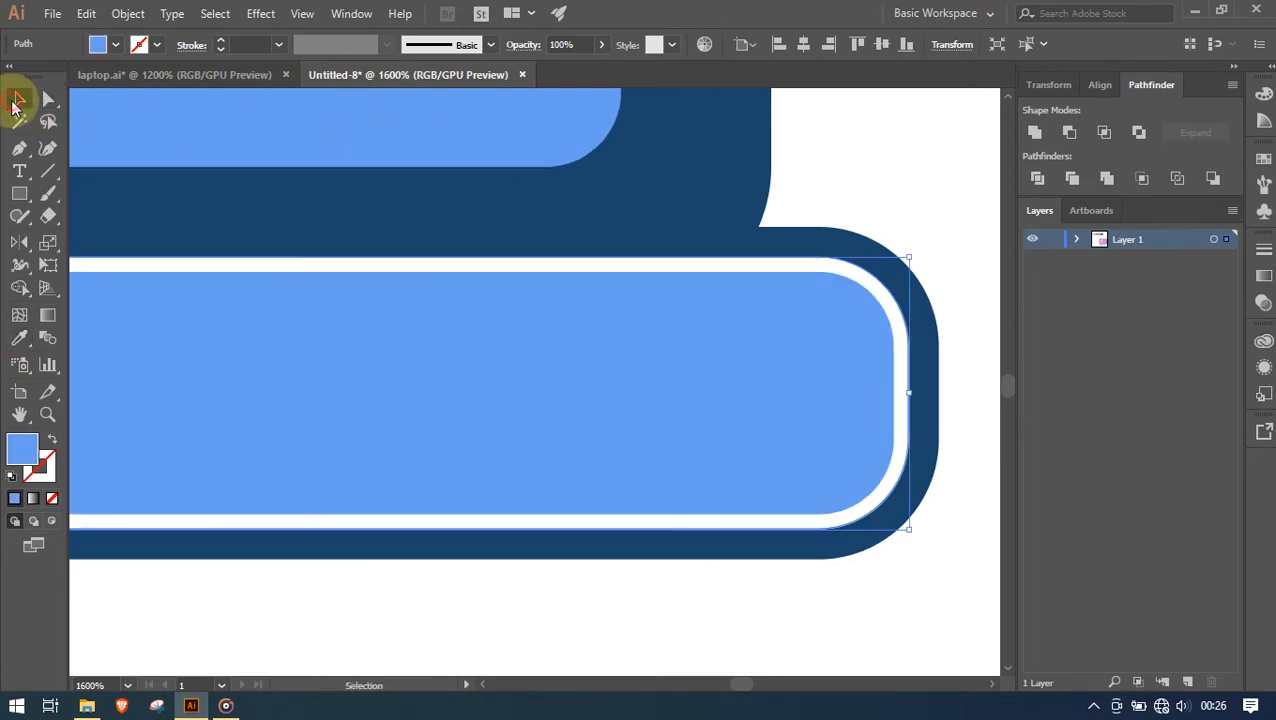
left_click(904, 148)
Set the white outline inside the laptop base to Soft Light blending at 80% opacity
left_click(804, 270)
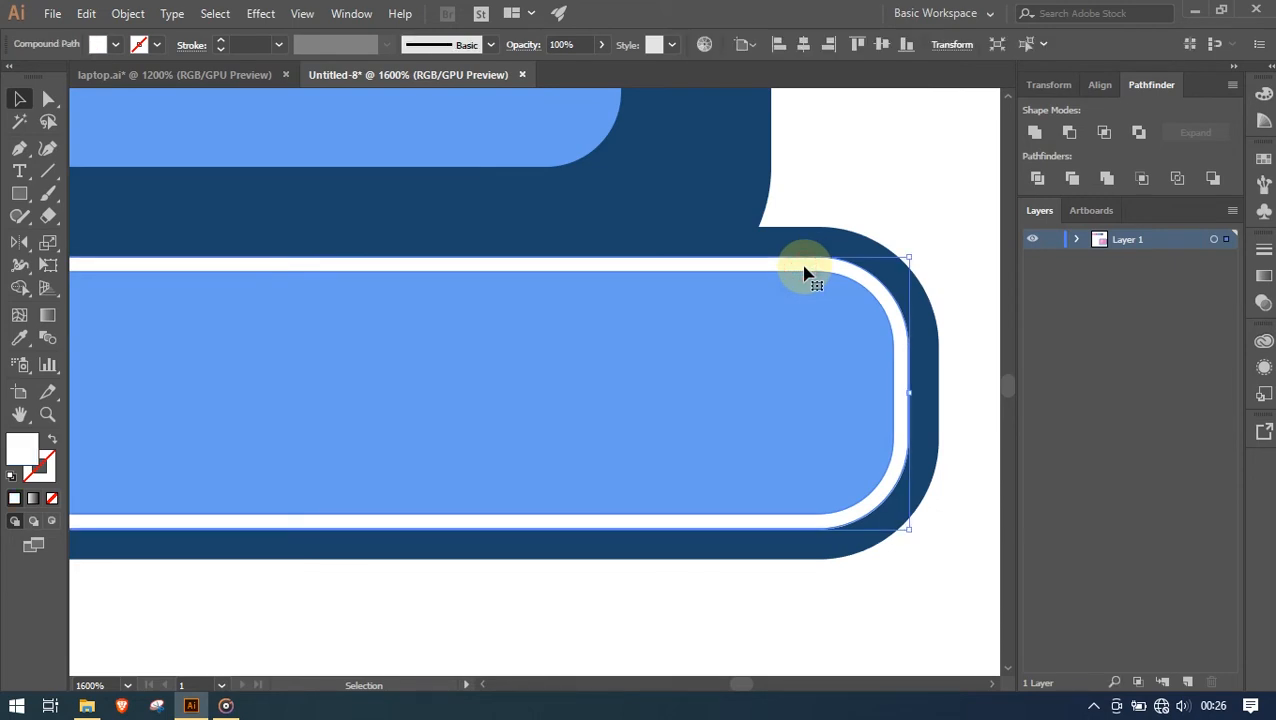
left_click(1264, 302)
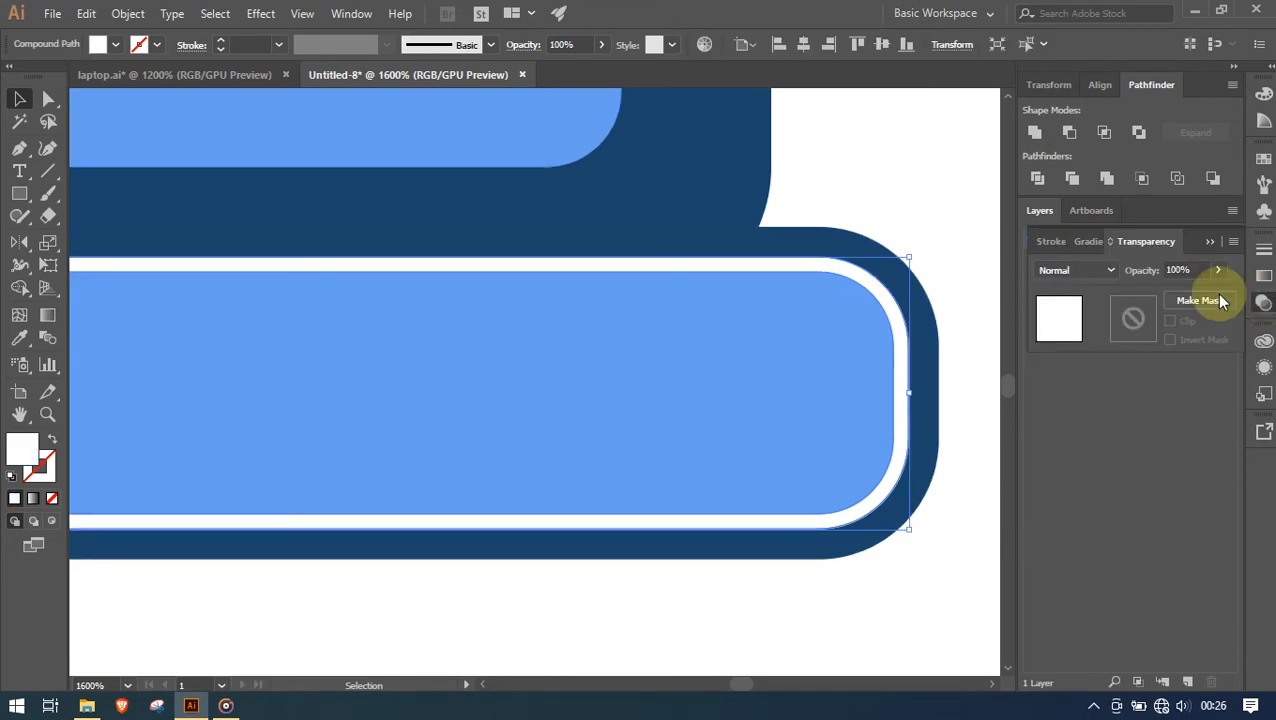
left_click(1106, 272)
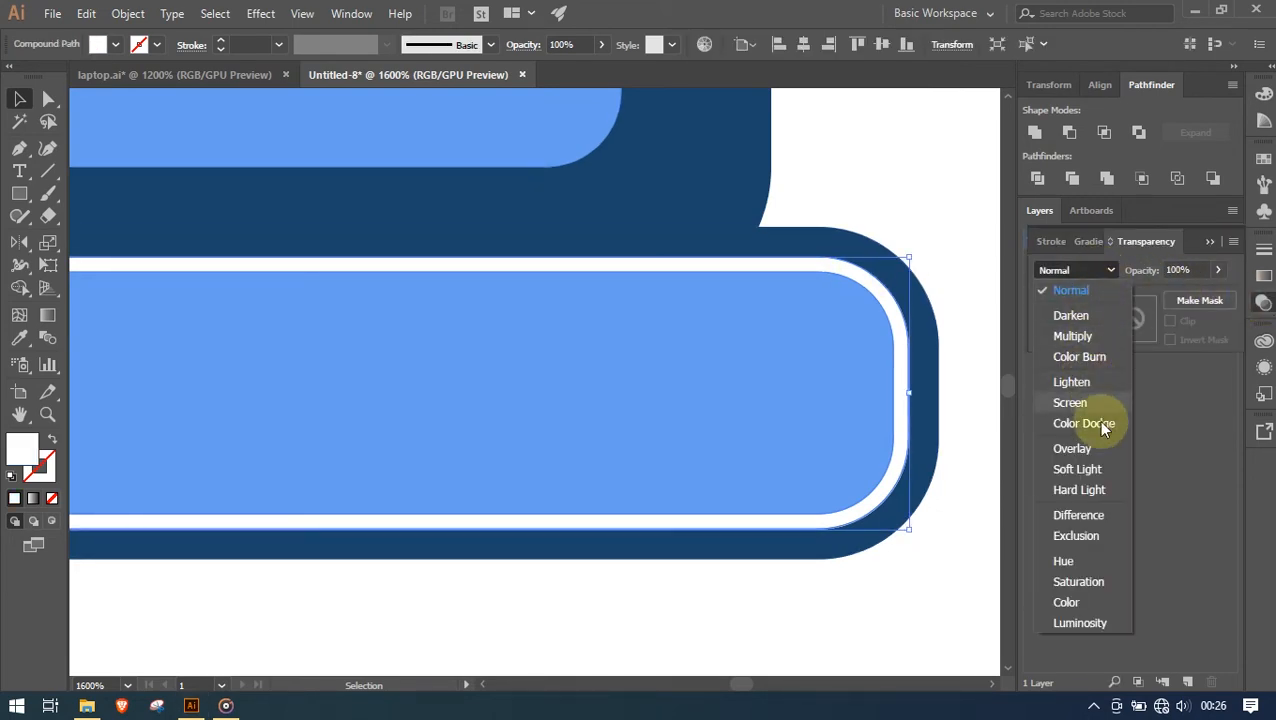
left_click(1104, 470)
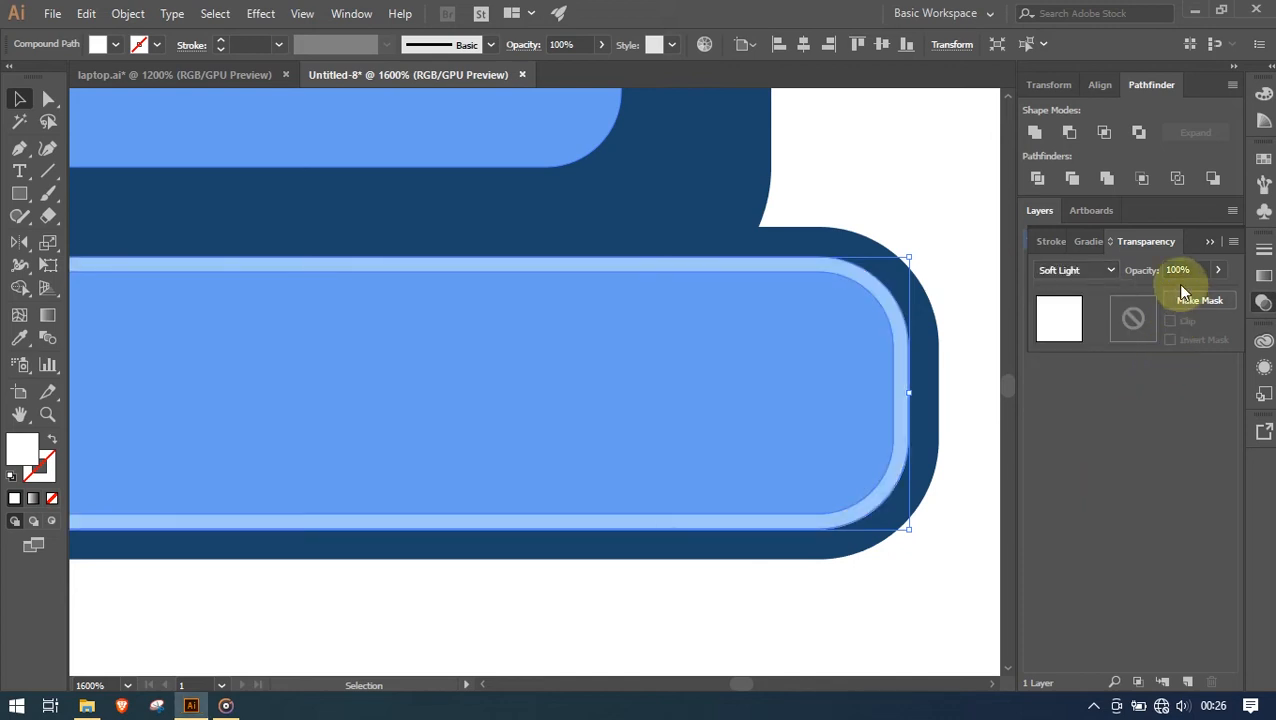
type("8")
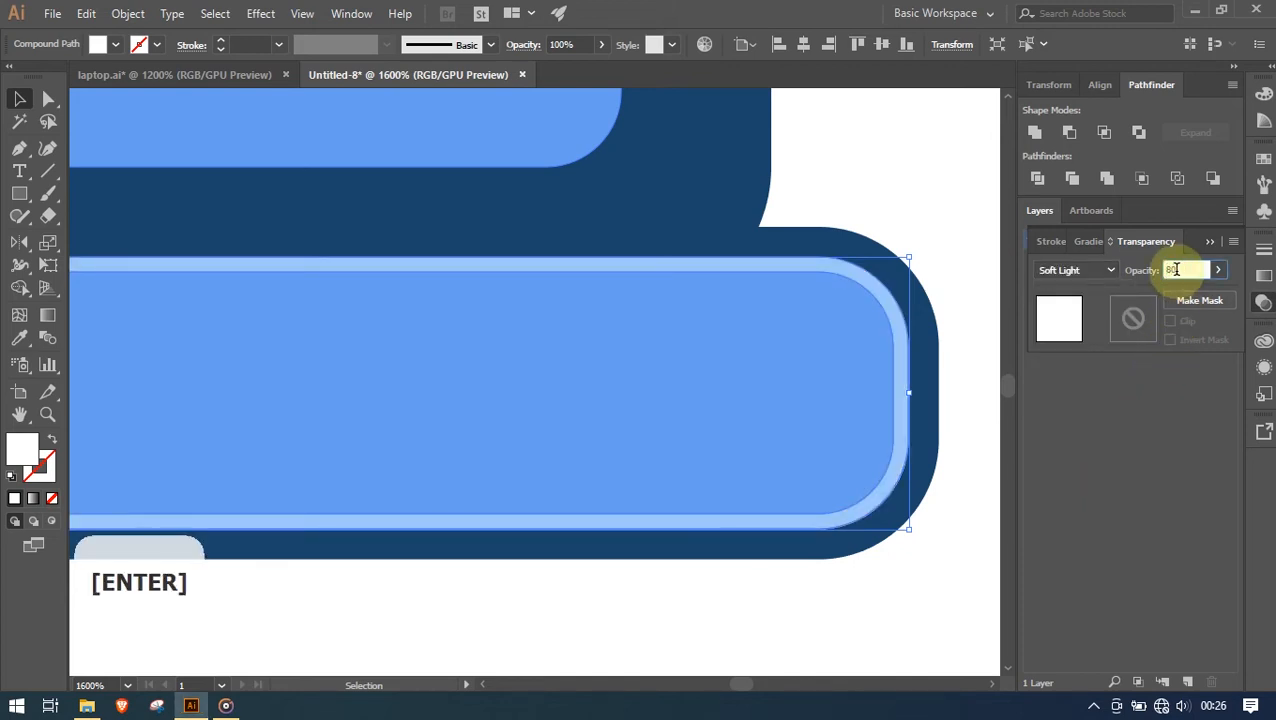
type("0")
left_click(1263, 303)
Review the base's highlight outline on the whole laptop and examine the smiling face on the screen in laptop.ai
scroll(874, 300, "down", 2)
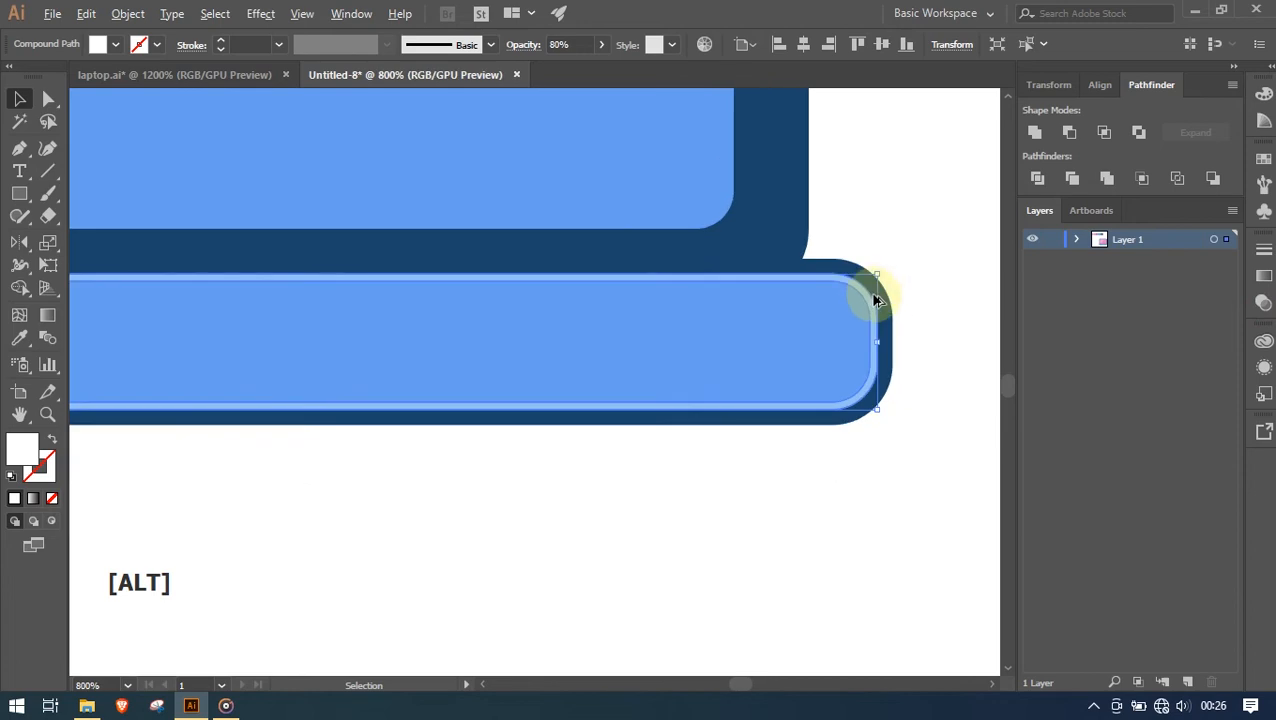
scroll(874, 297, "down", 6)
key("space")
left_click_drag(812, 282, 750, 356)
left_click(856, 408)
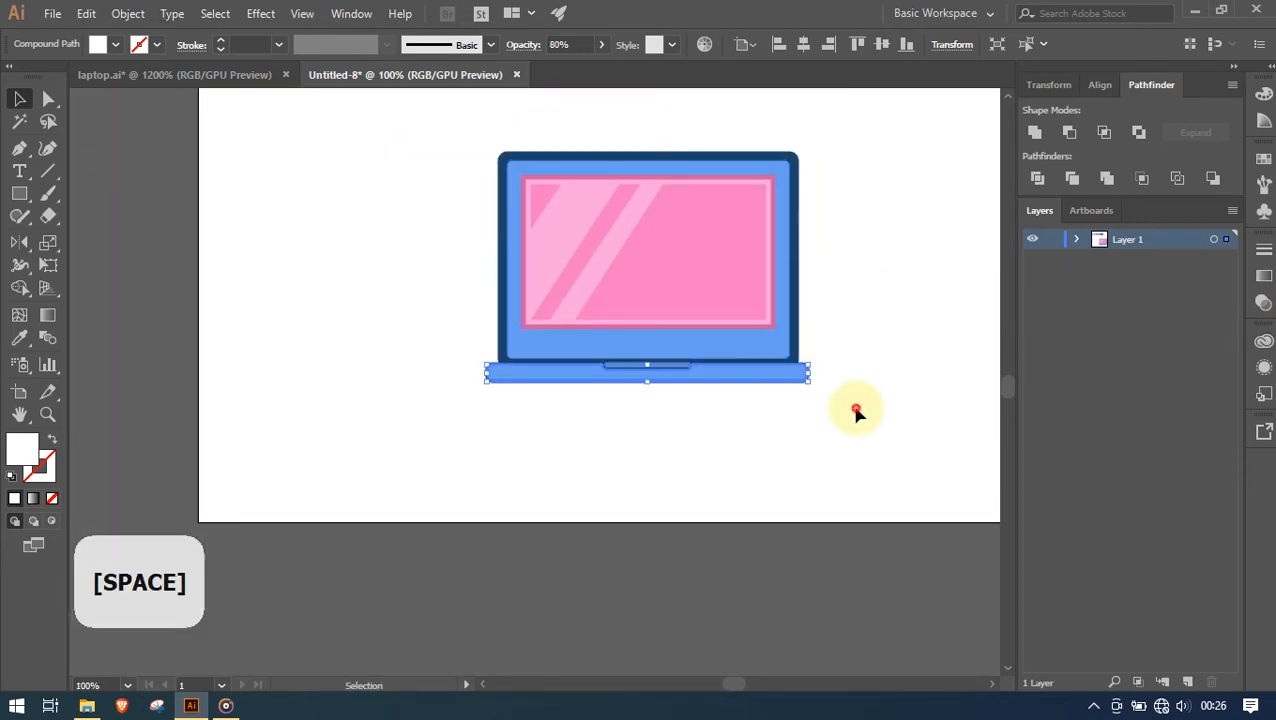
scroll(831, 412, "down", 1)
scroll(831, 412, "up", 1)
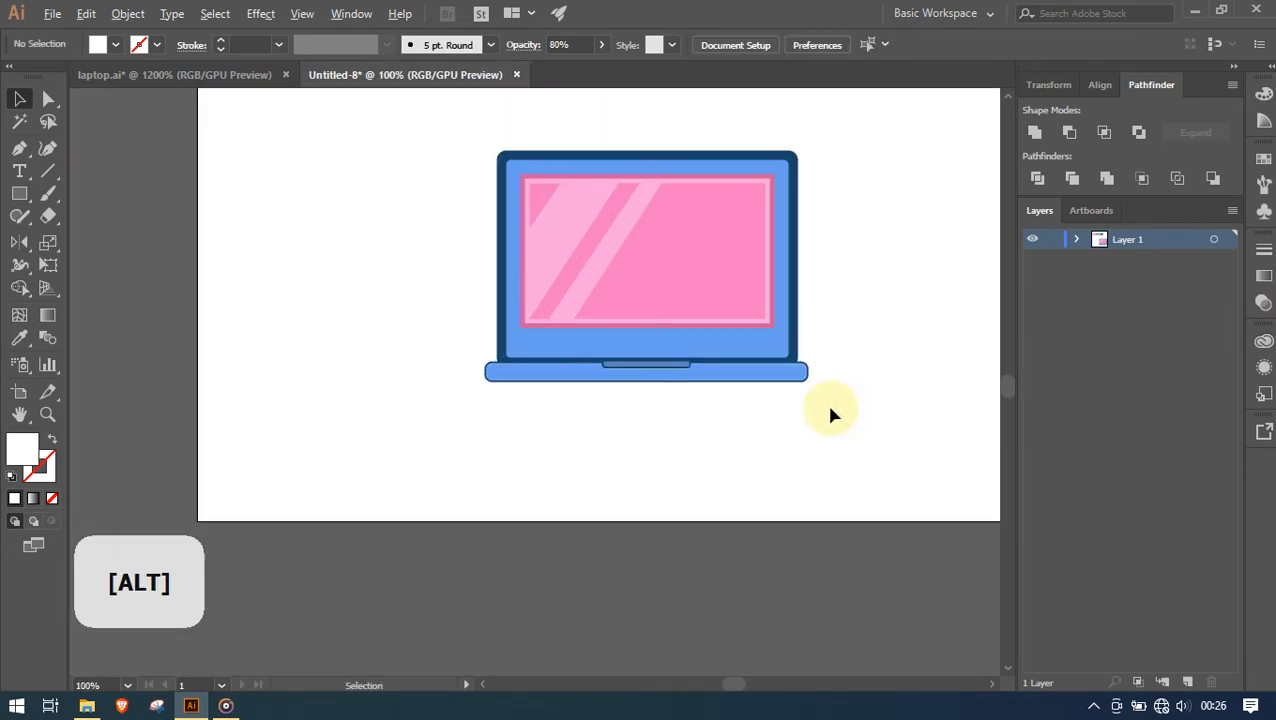
scroll(825, 405, "up", 5)
left_click(624, 393)
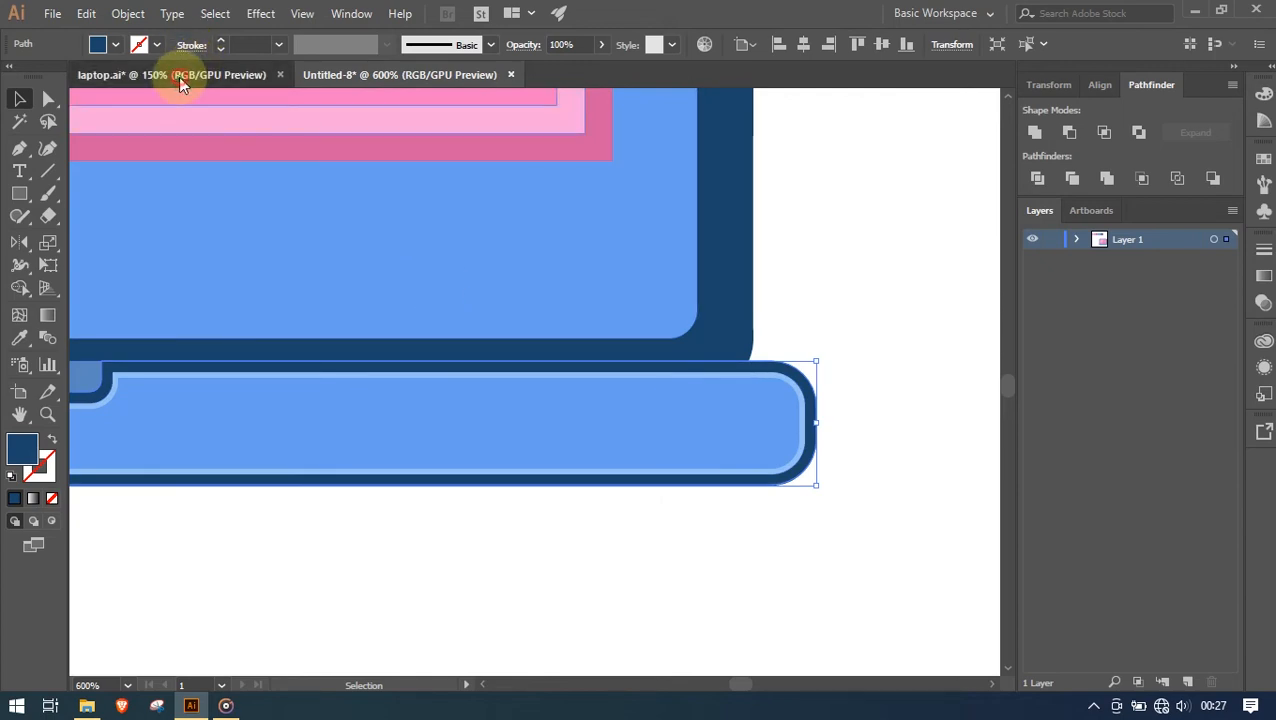
left_click(180, 84)
key("space")
left_click_drag(450, 228, 541, 293)
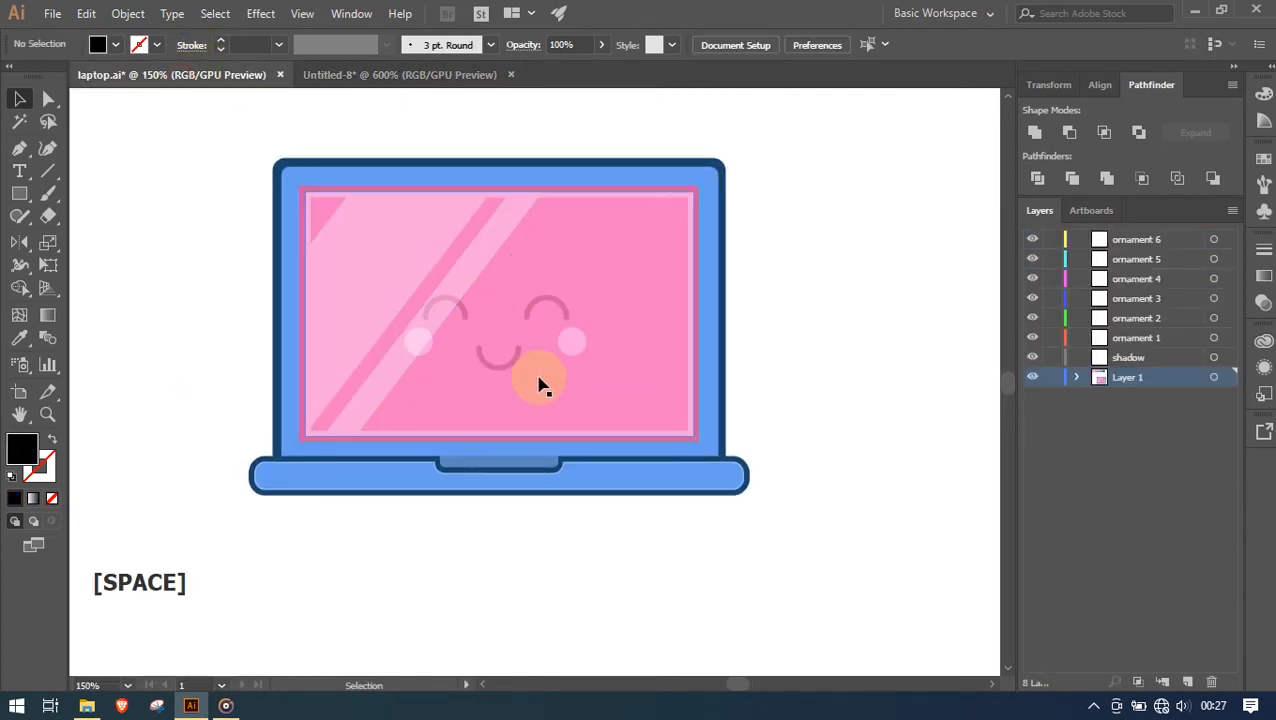
Return to Untitled-8 and draw a small perfect circle in the blank area to the right of the laptop
left_click(421, 80)
key("space")
left_click_drag(619, 230, 693, 435)
scroll(618, 325, "down", 2)
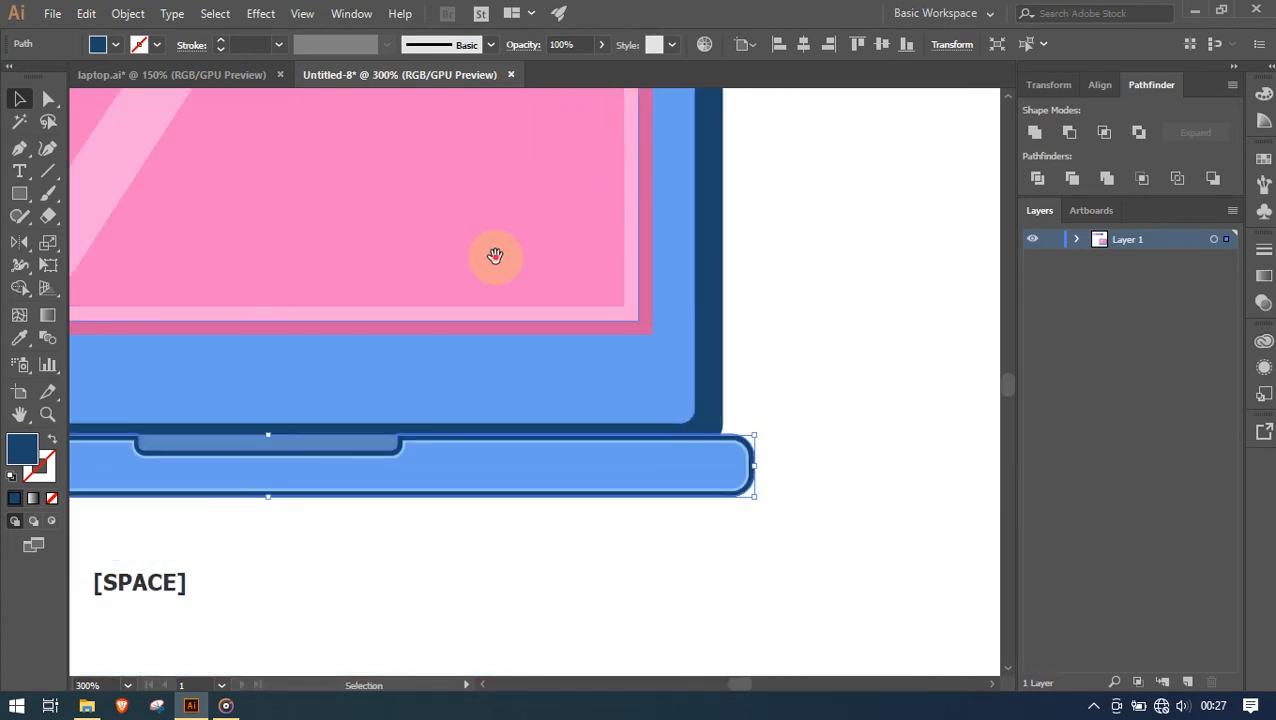
key("space")
left_click_drag(490, 256, 646, 416)
scroll(513, 302, "up", 2)
scroll(570, 297, "down", 2)
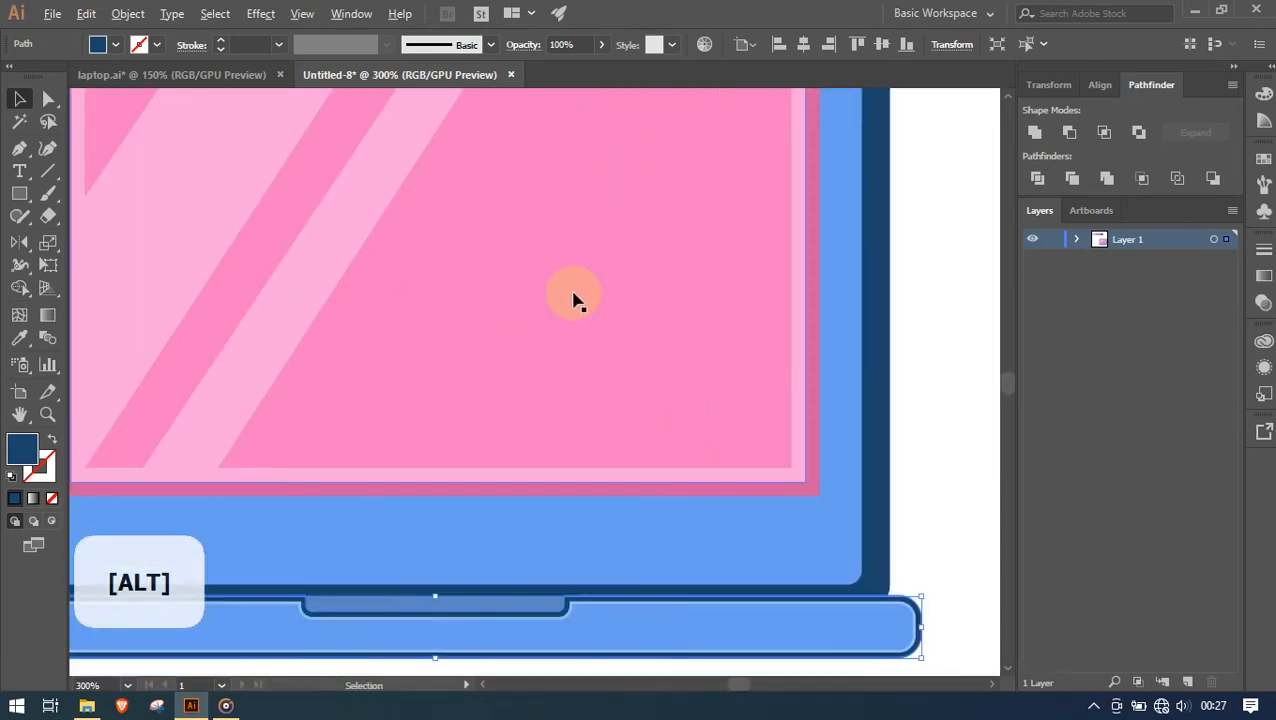
scroll(590, 300, "down", 1)
key("space")
left_click_drag(387, 228, 316, 308)
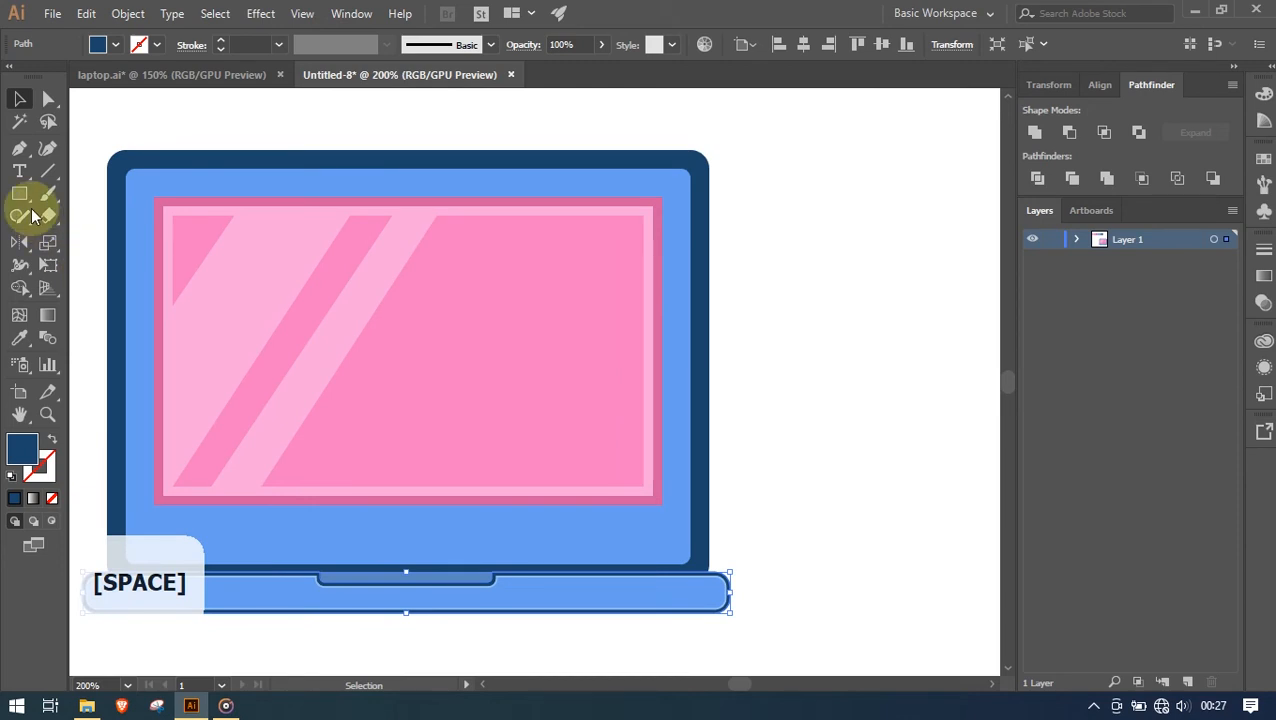
left_click_drag(19, 196, 44, 196)
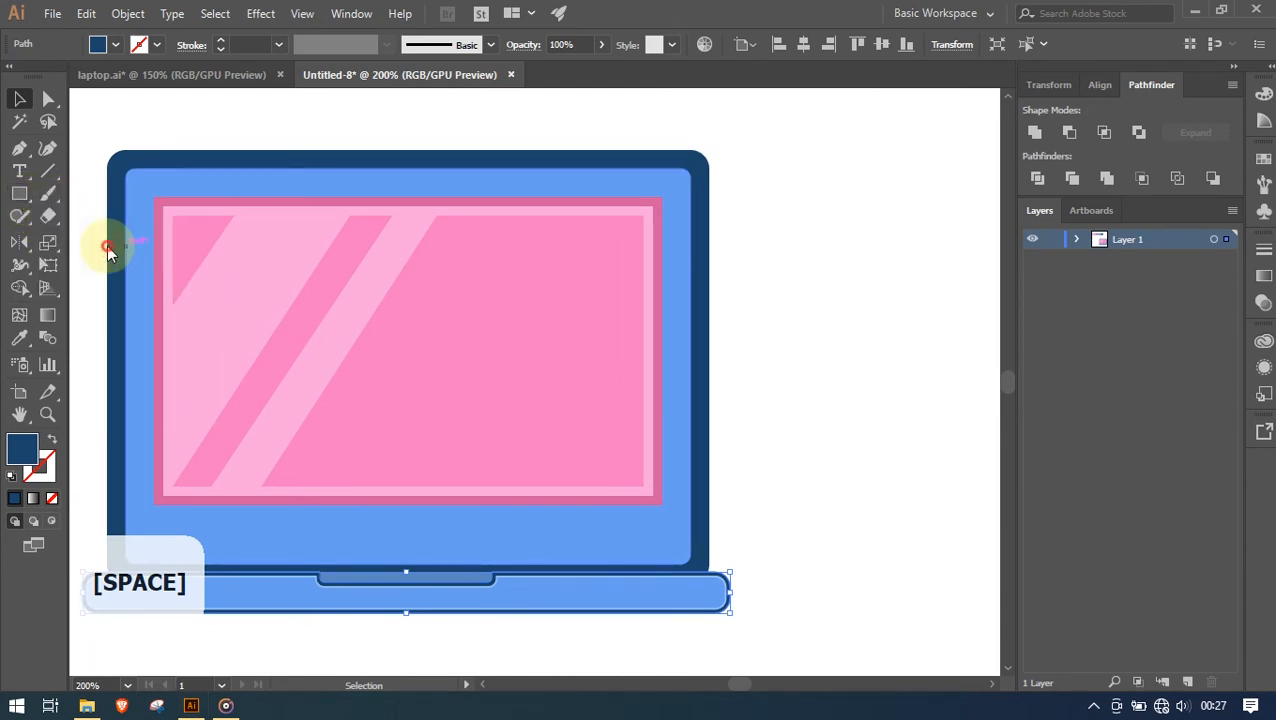
left_click(107, 248)
key("l")
left_click_drag(771, 259, 861, 351)
left_click(17, 102)
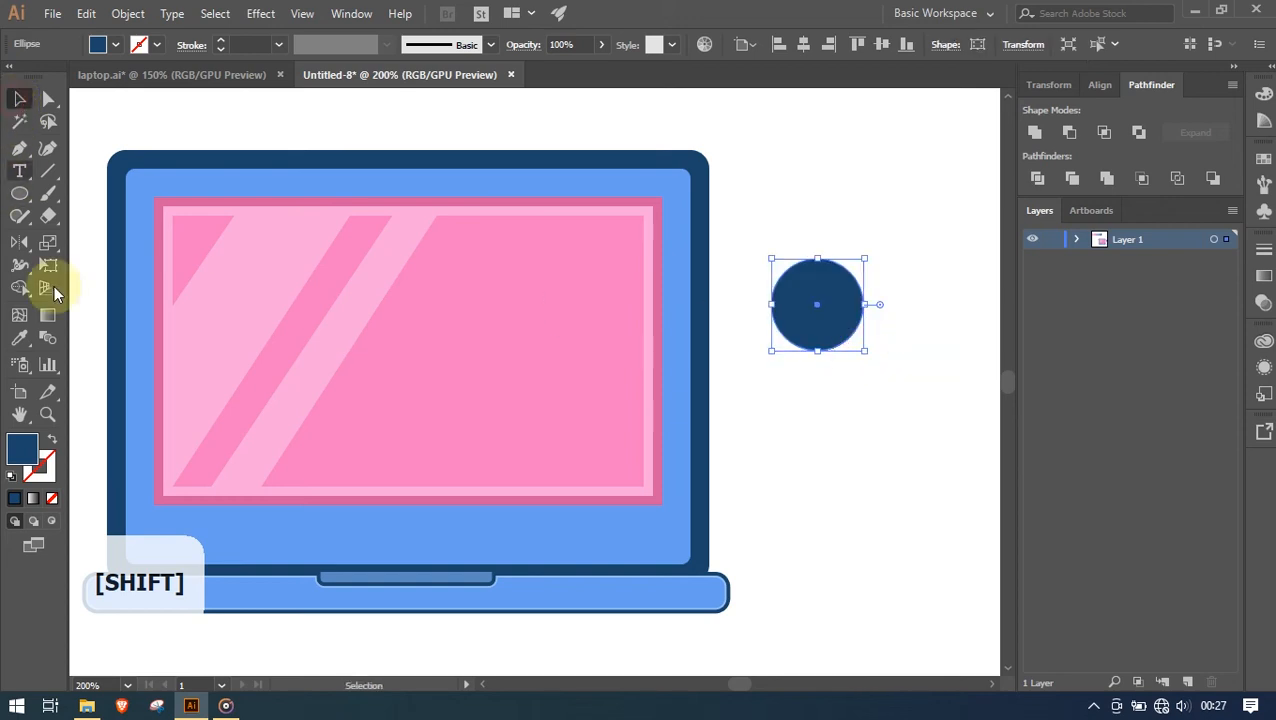
Sample the dark pink from the screen's outer border and apply it as the circle's stroke with no fill
left_click(20, 340)
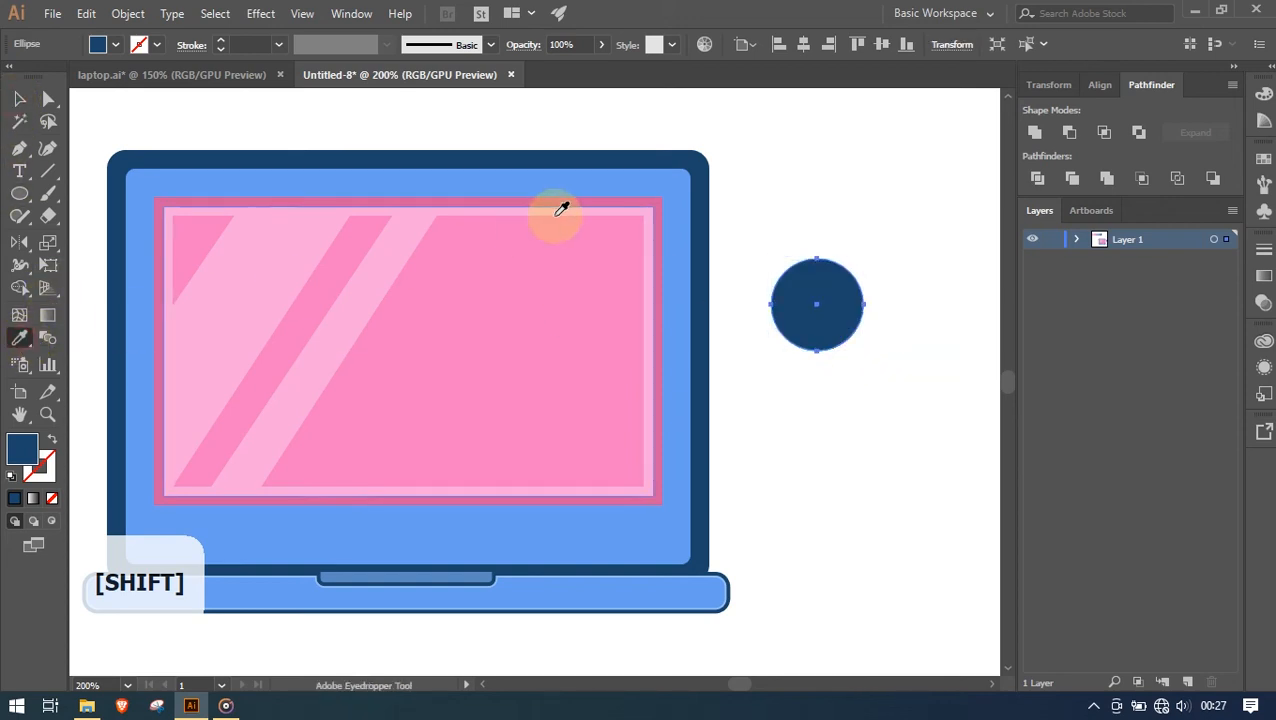
left_click(662, 206, "shift")
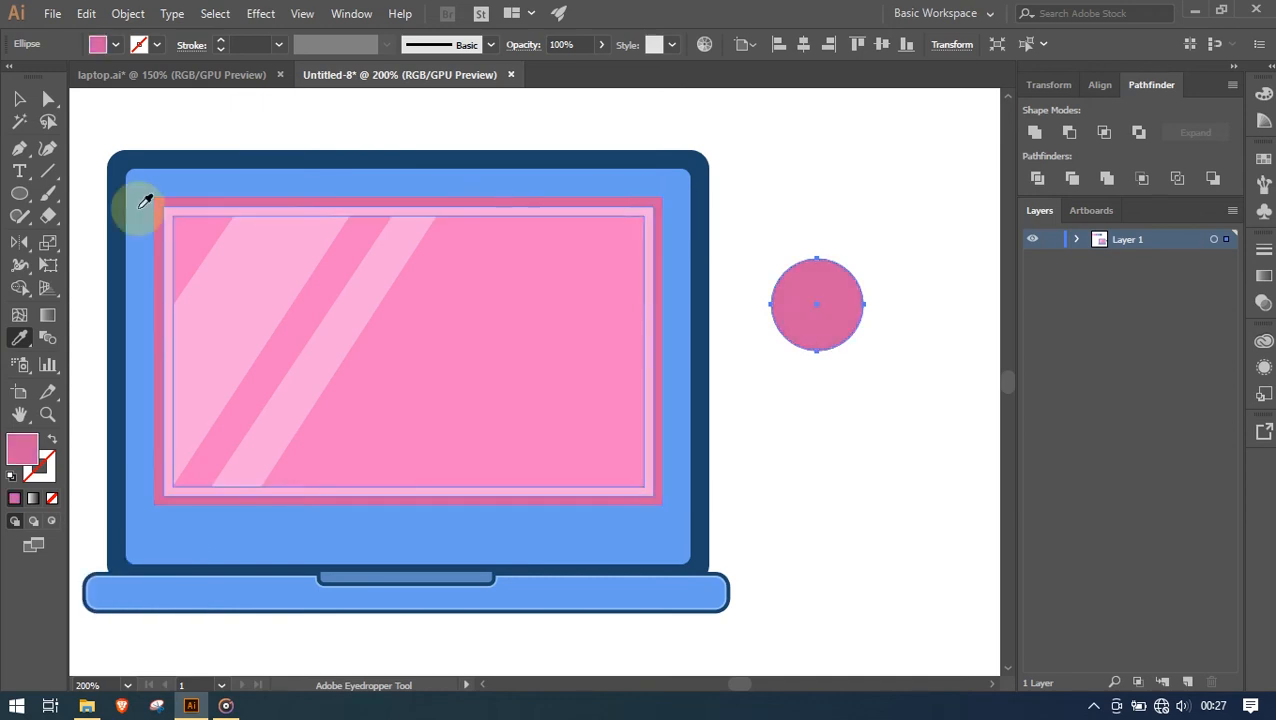
left_click(17, 102)
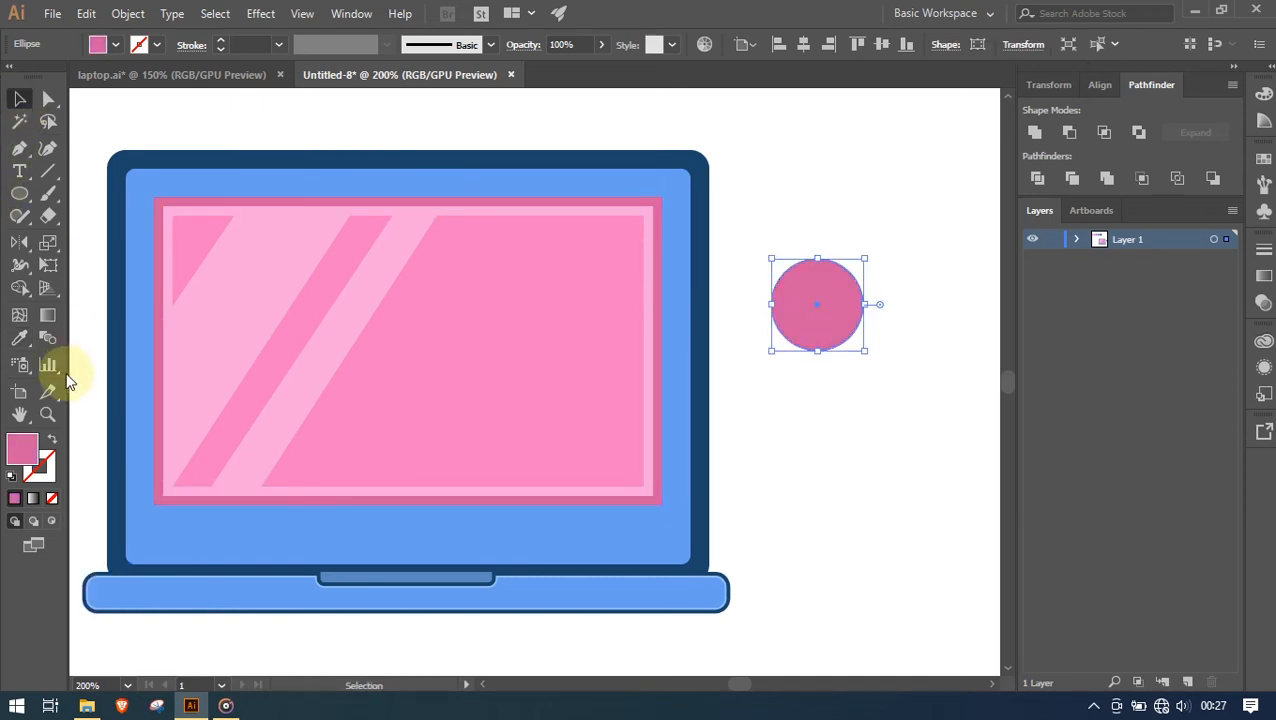
left_click(52, 444)
Delete the circle's lowest anchor point to leave an open upper half arc
scroll(851, 336, "down", 1)
scroll(851, 336, "up", 3)
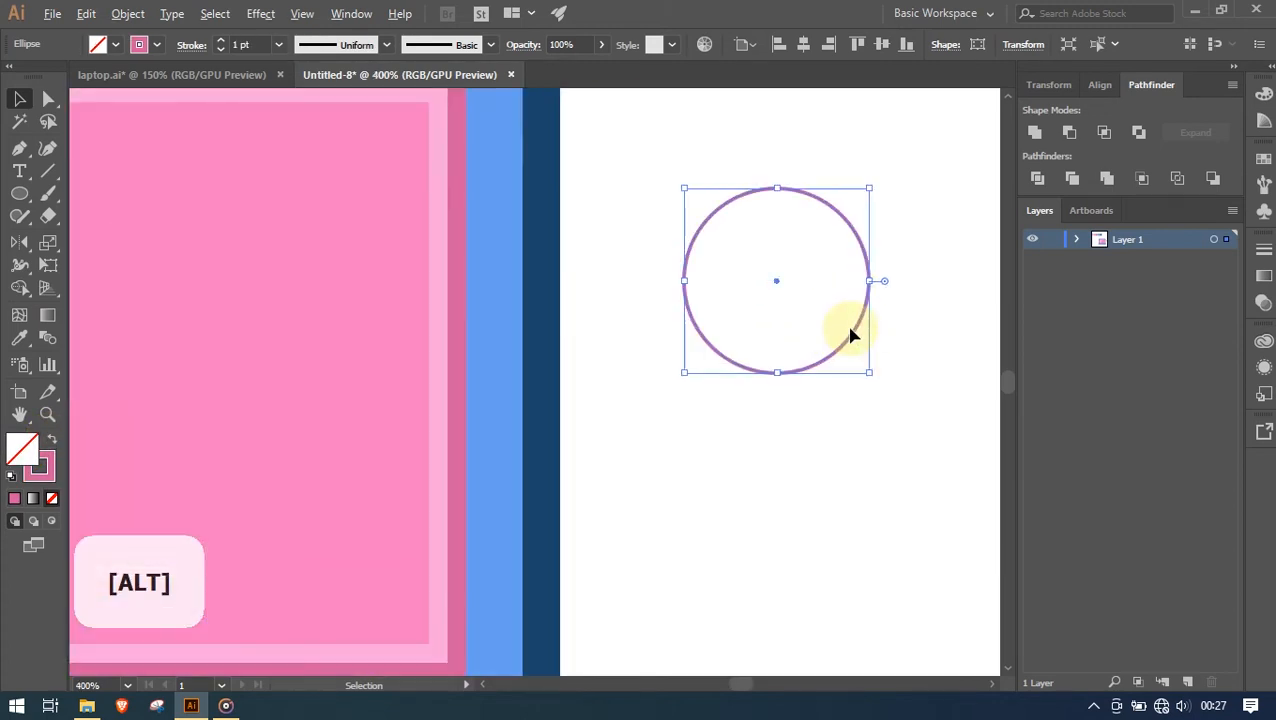
scroll(851, 336, "up", 1)
left_click_drag(880, 289, 293, 188)
left_click(875, 410)
left_click(49, 100)
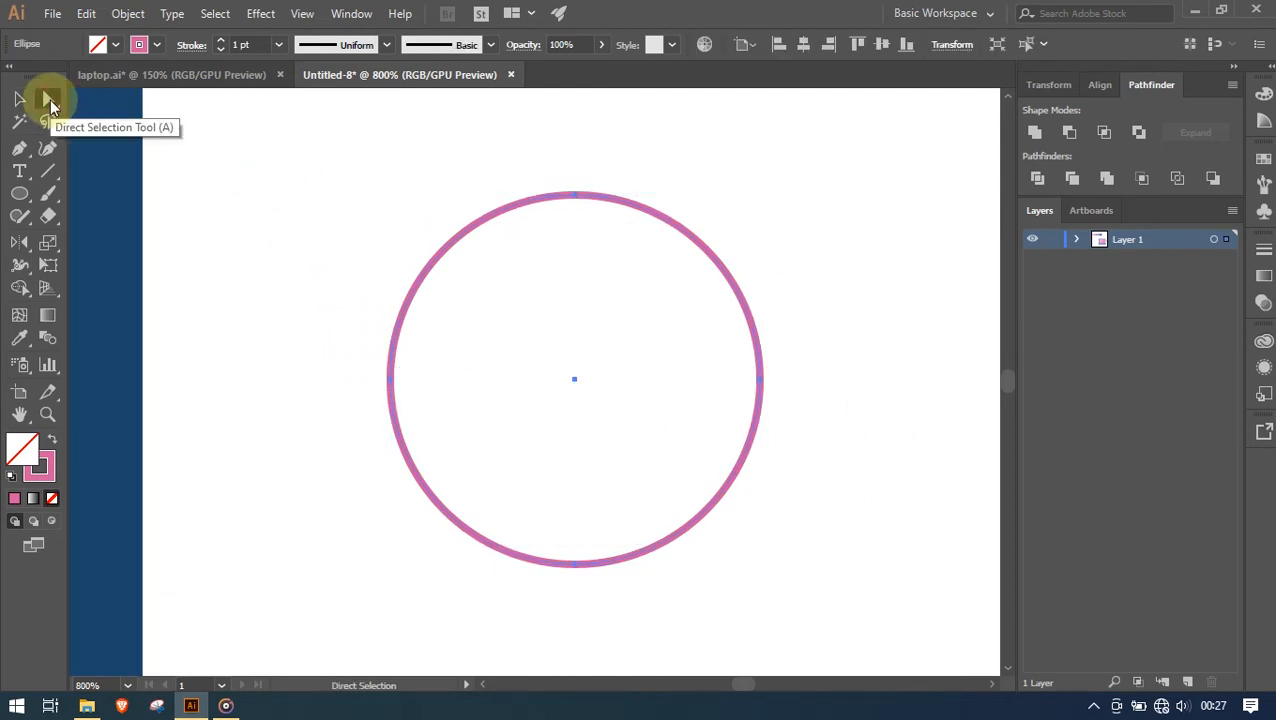
left_click(576, 567)
key("Delete")
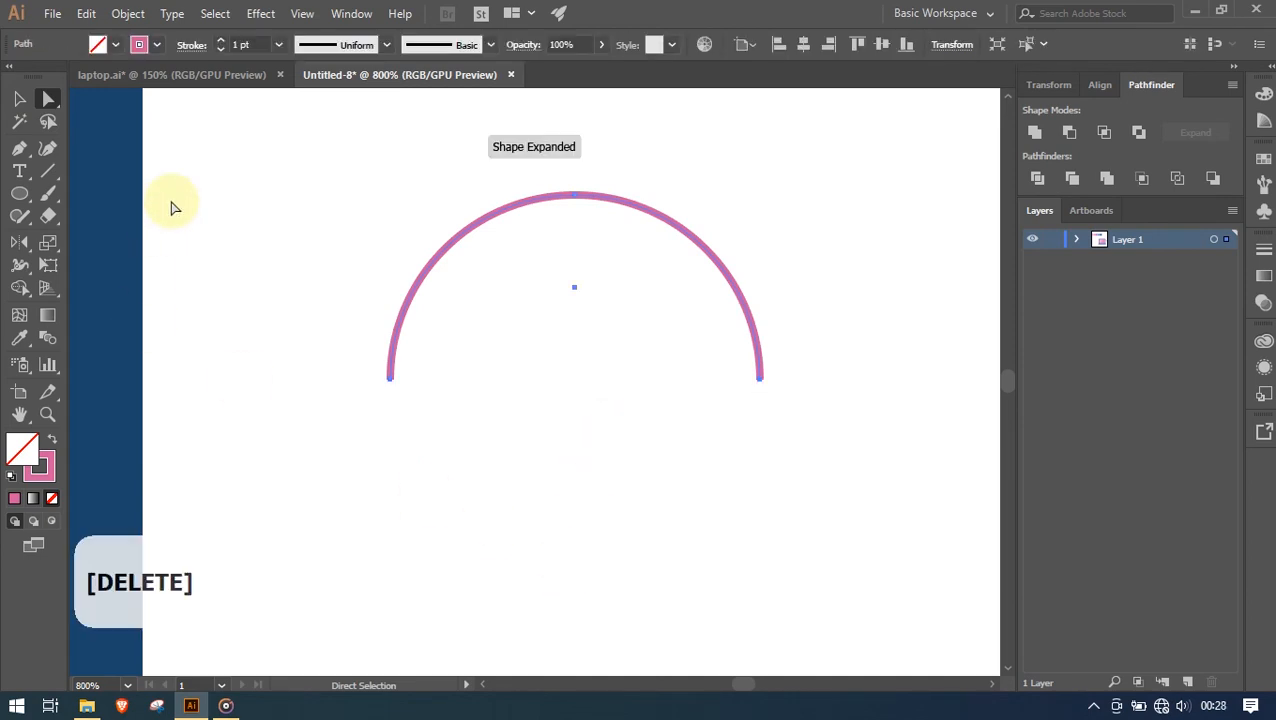
left_click(19, 100)
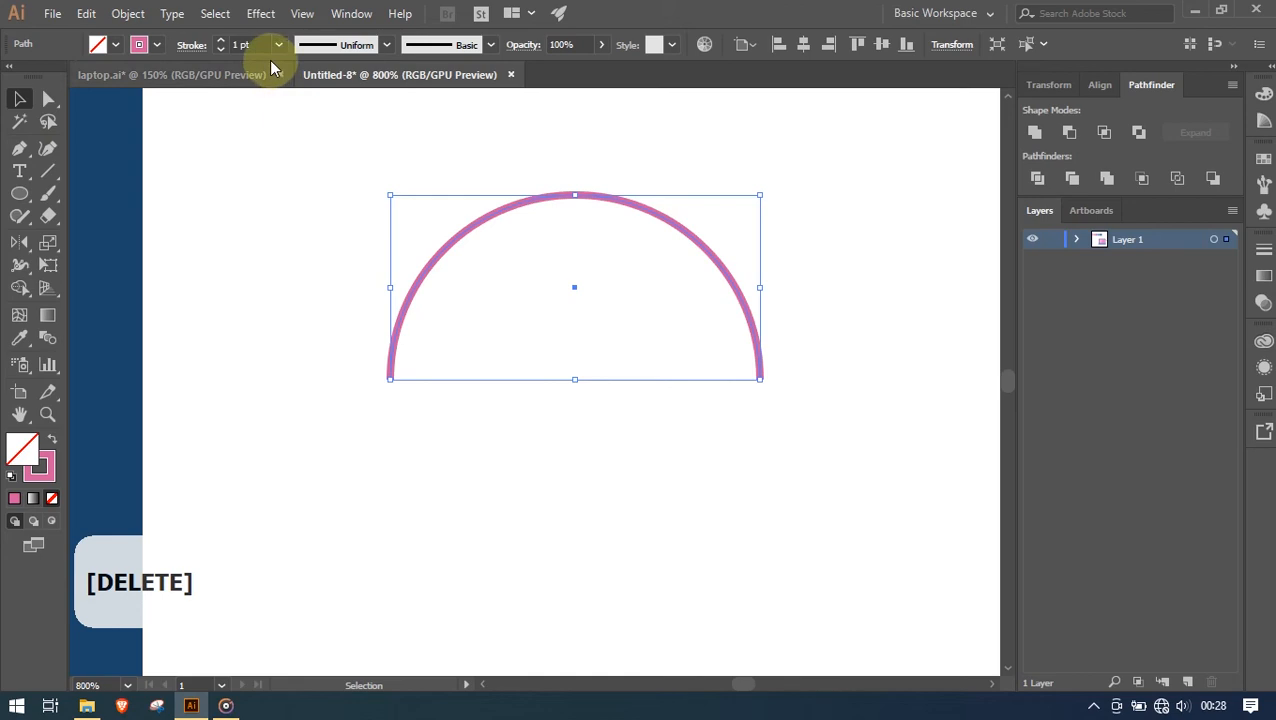
Set the arc's stroke weight to 5 pt and give it round caps
left_click(238, 45)
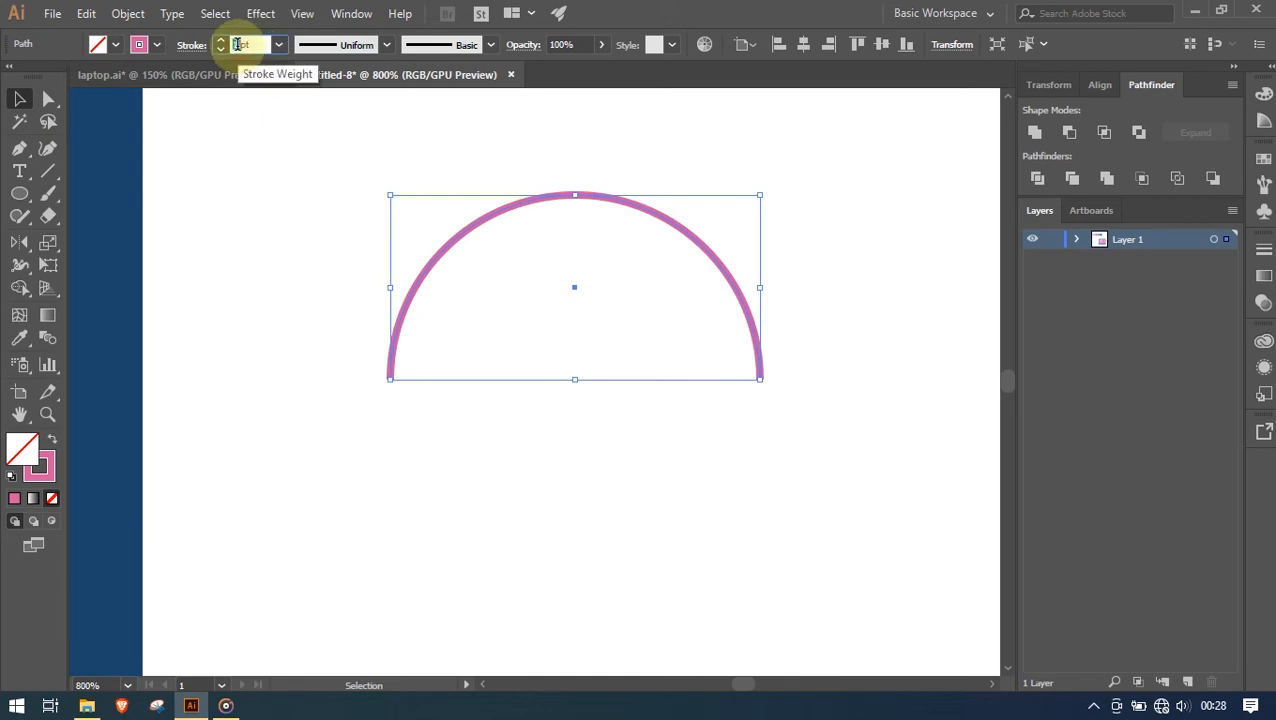
type("5")
left_click(279, 283)
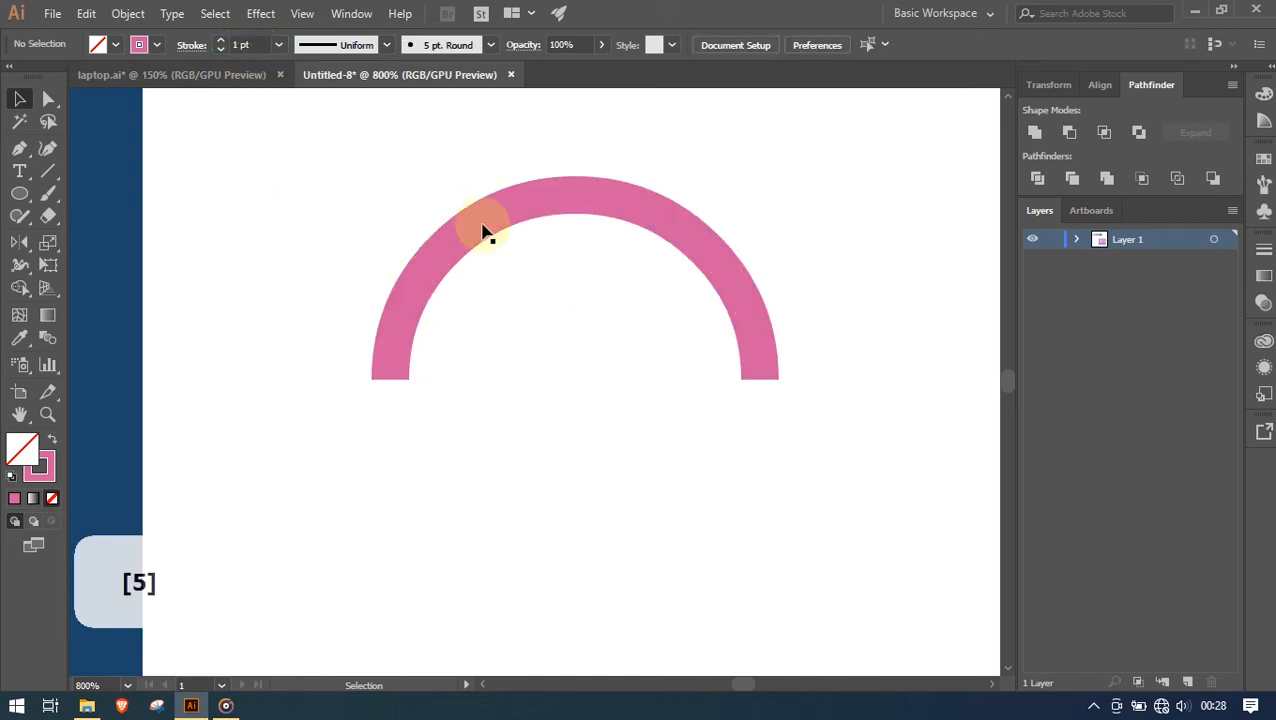
left_click(590, 203)
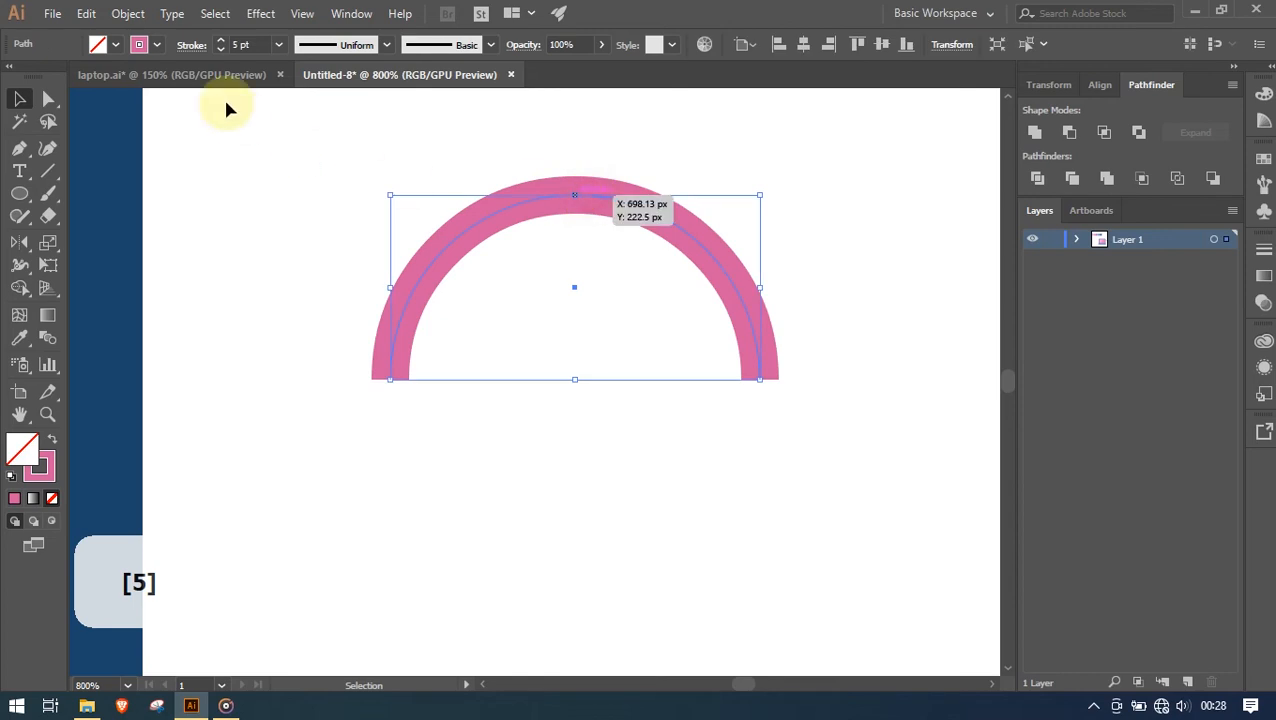
left_click(192, 47)
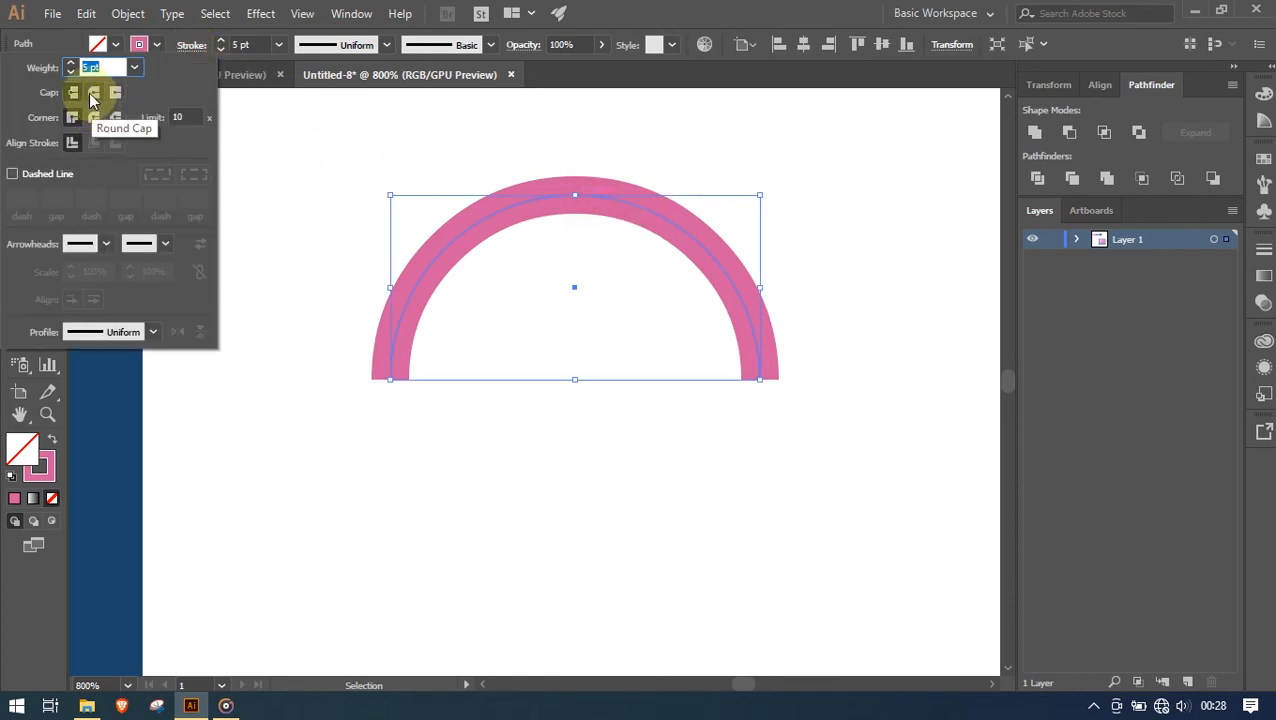
left_click(302, 468)
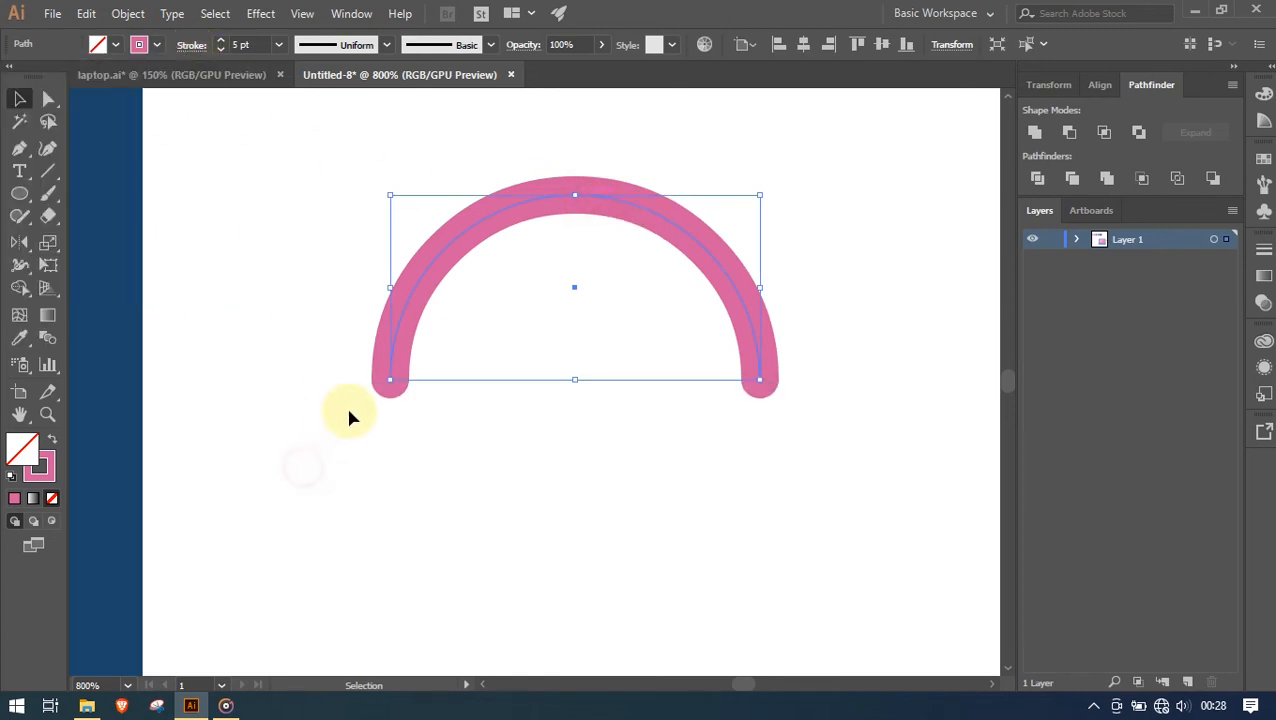
Expand the pink arc's stroke into a filled shape
scroll(347, 416, "down", 3)
scroll(358, 436, "down", 1)
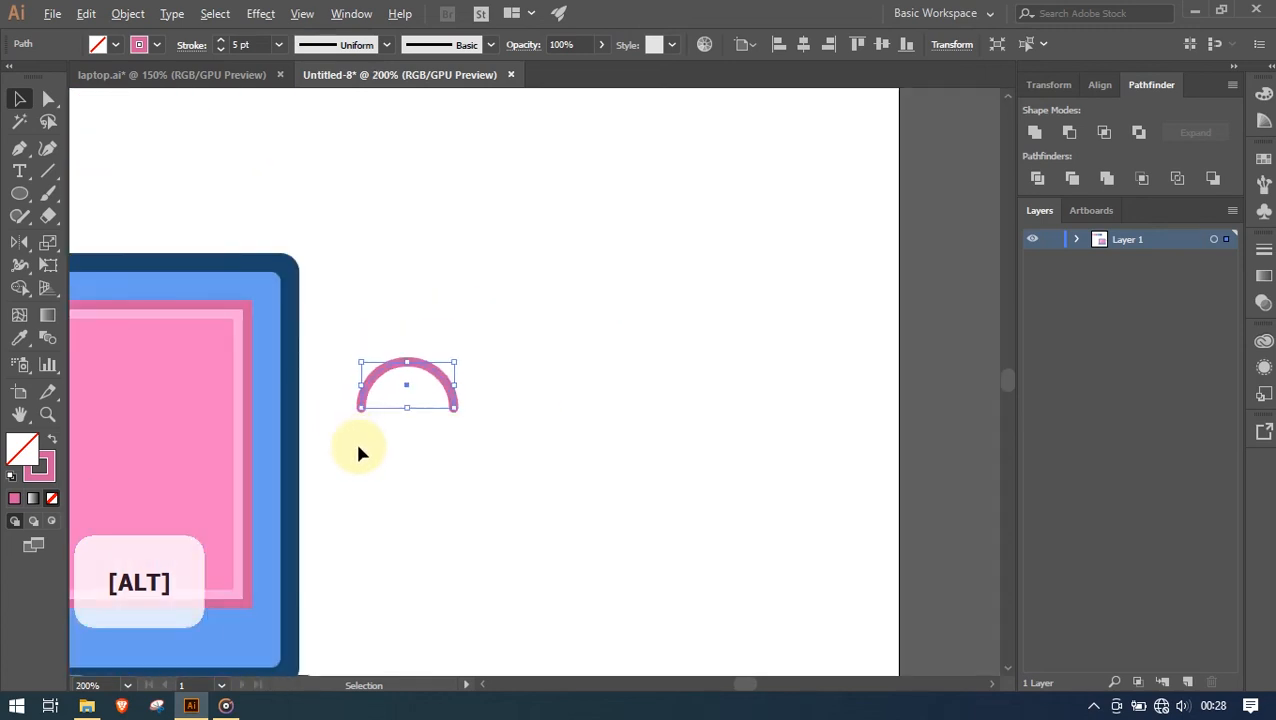
key("space")
left_click_drag(350, 447, 493, 470)
scroll(620, 405, "up", 1)
scroll(613, 408, "up", 3)
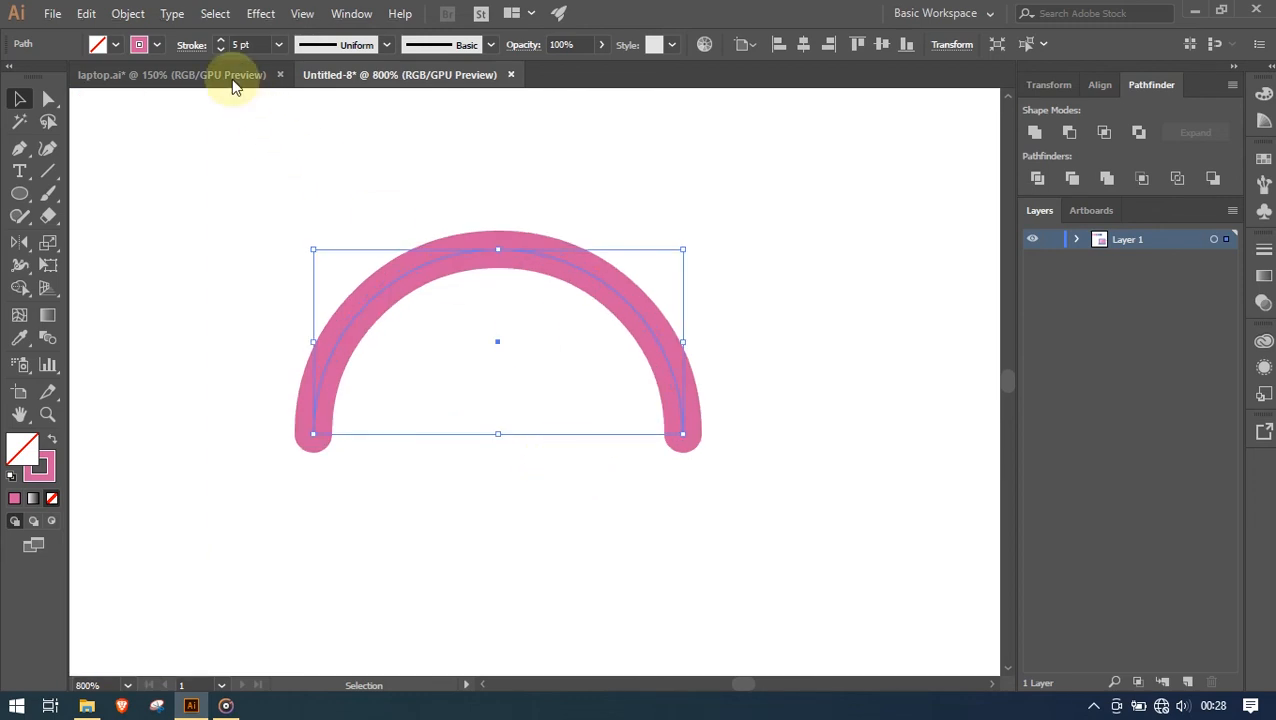
left_click(126, 14)
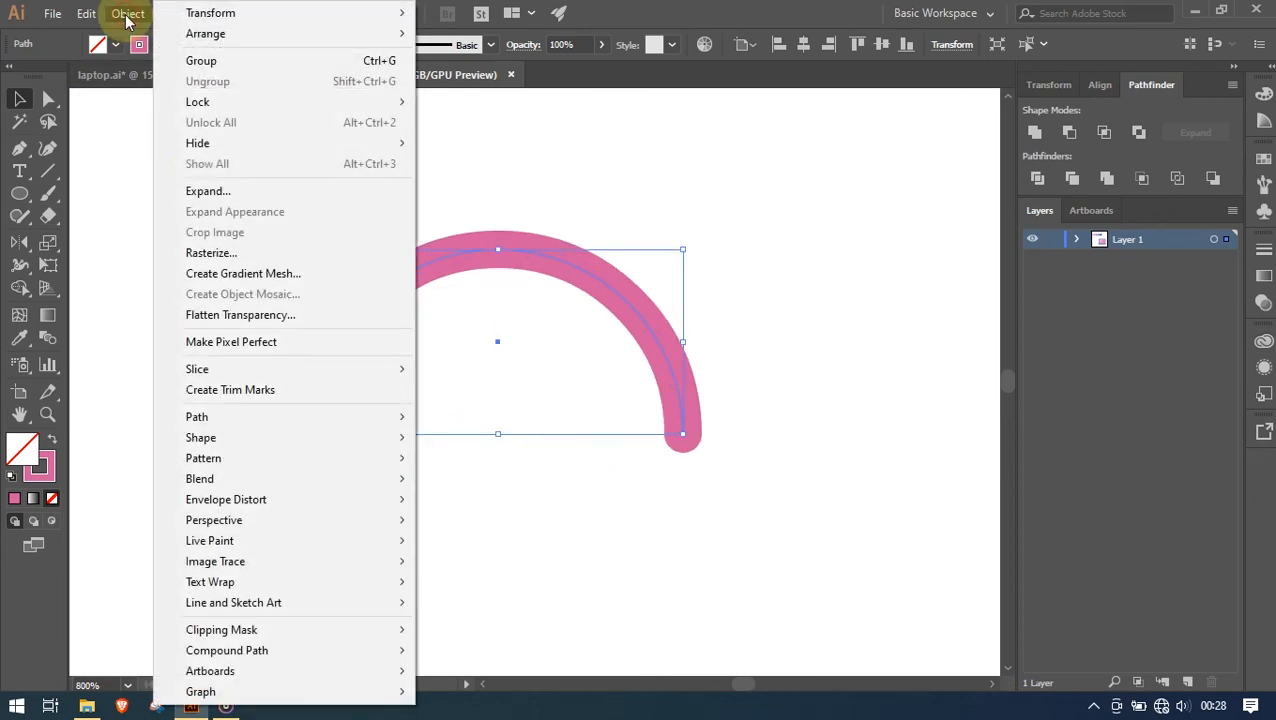
left_click(203, 193)
left_click(598, 466)
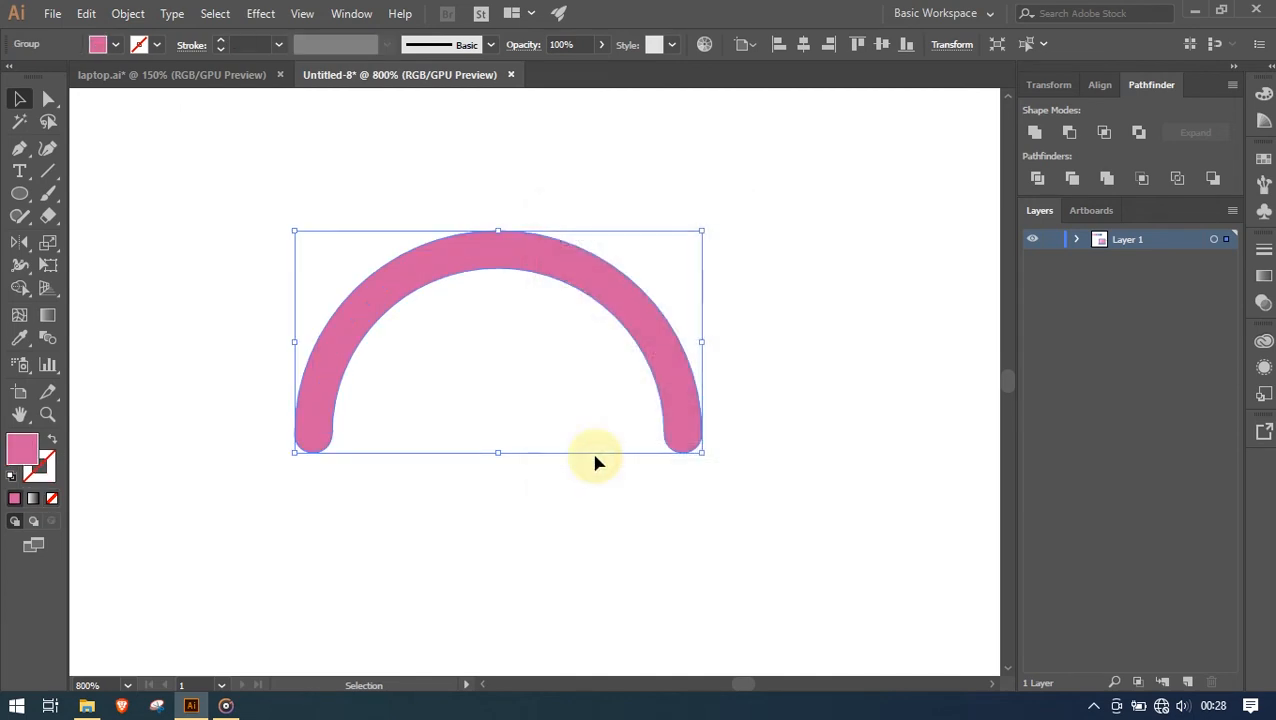
left_click(588, 497)
Move the expanded arc onto the left half of the laptop screen as the left eye
scroll(591, 496, "up", 1)
scroll(591, 496, "down", 6)
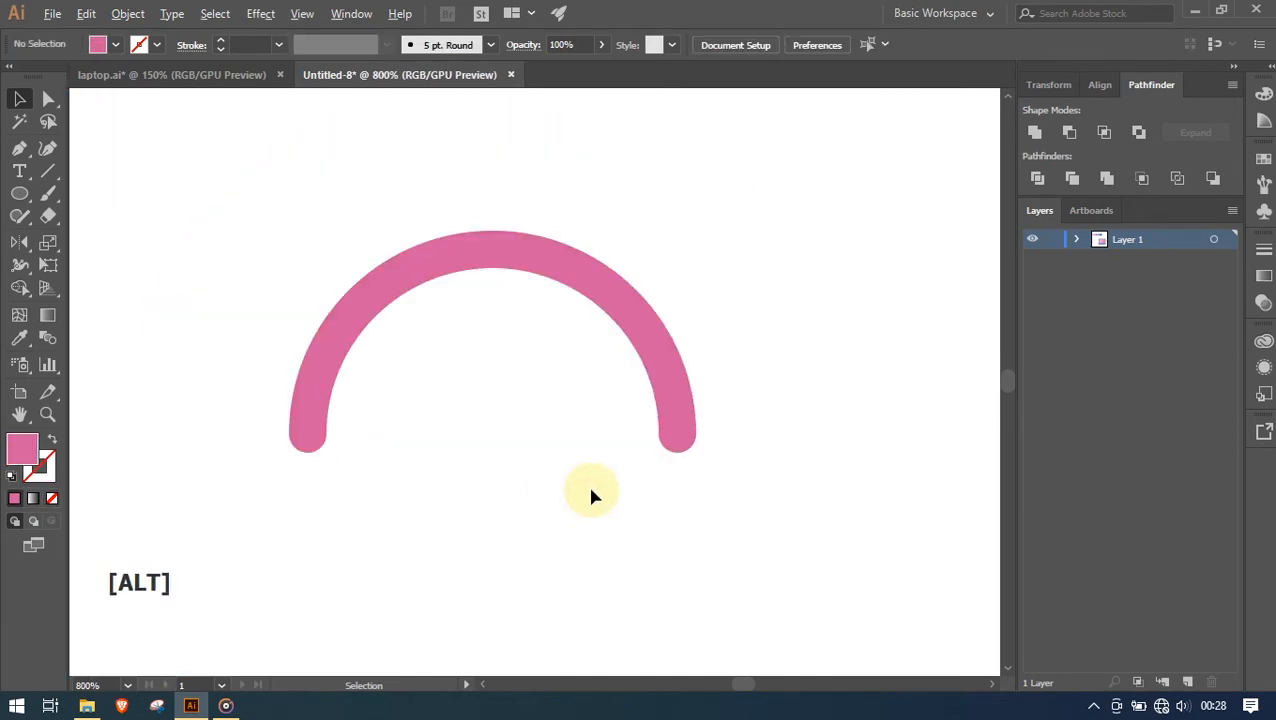
left_click_drag(567, 501, 398, 430)
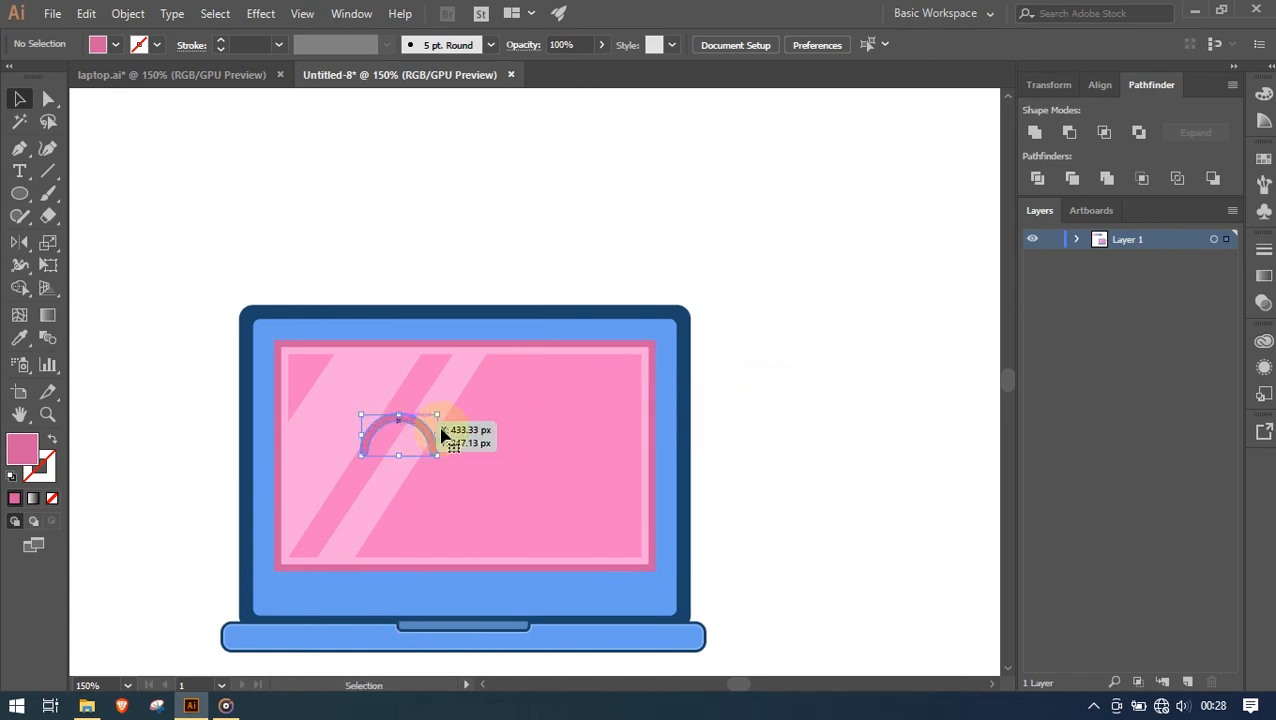
left_click(813, 456)
Reflect a copy of the eye arc across the horizontal axis and place it below and to the right as the mouth
scroll(466, 489, "up", 1)
scroll(447, 452, "up", 1)
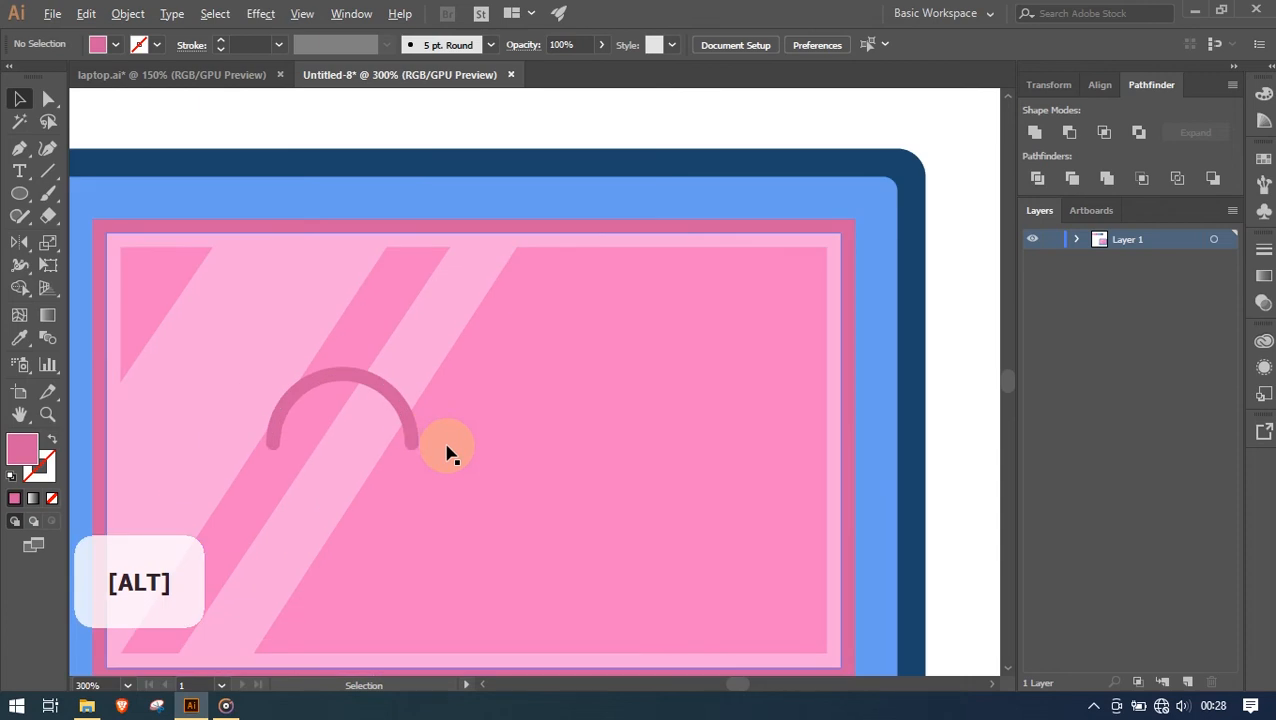
left_click(414, 428)
right_click(411, 421)
mouse_move(537, 304)
left_click(706, 373)
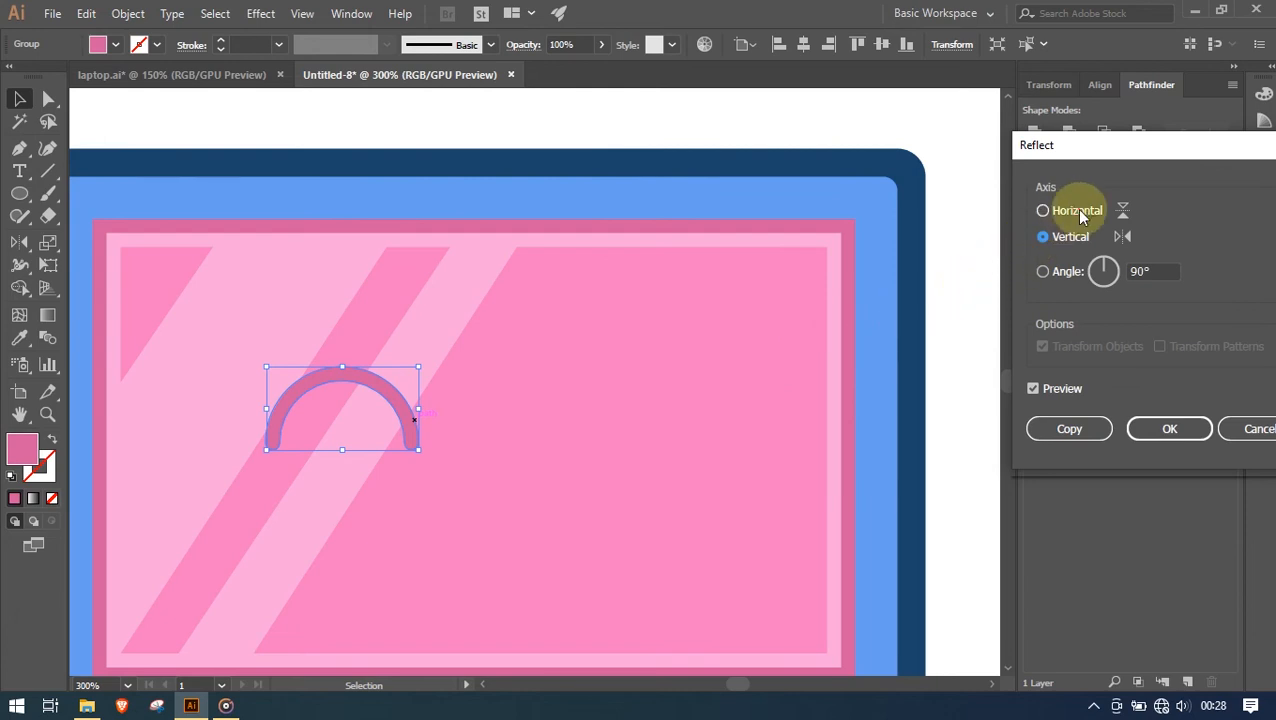
left_click(1077, 211)
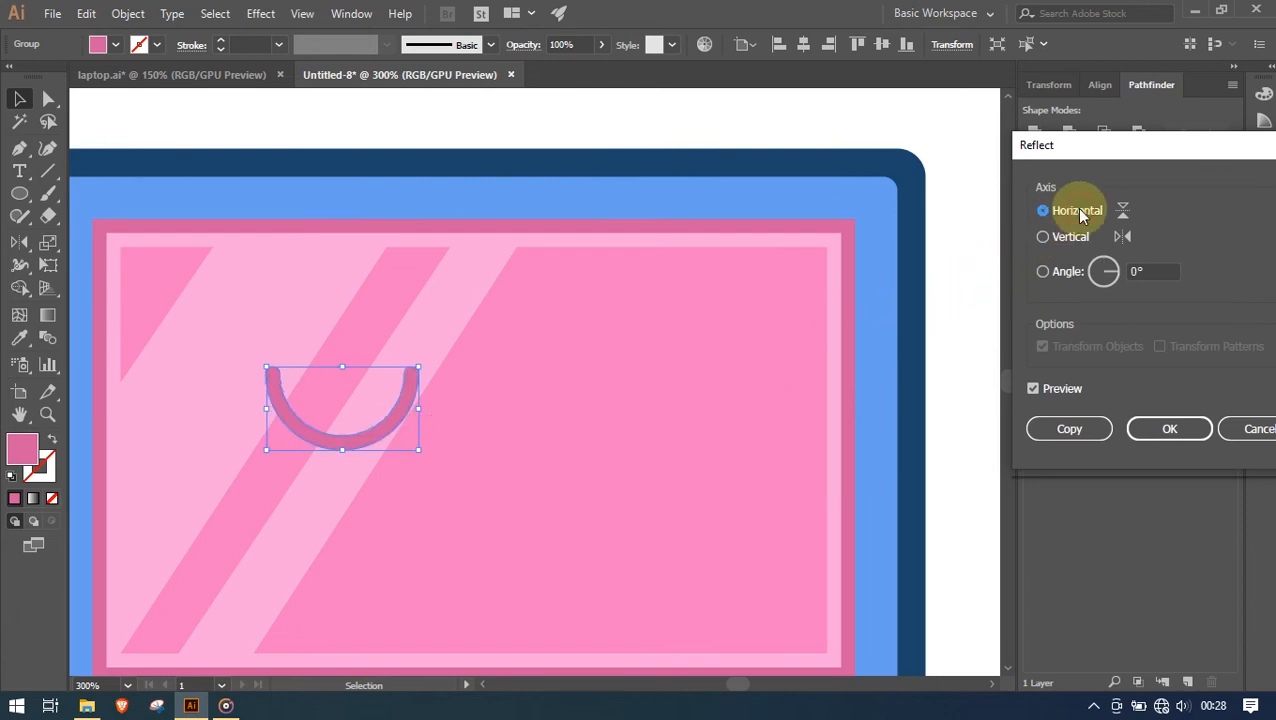
left_click(1095, 428)
left_click_drag(370, 438, 498, 535)
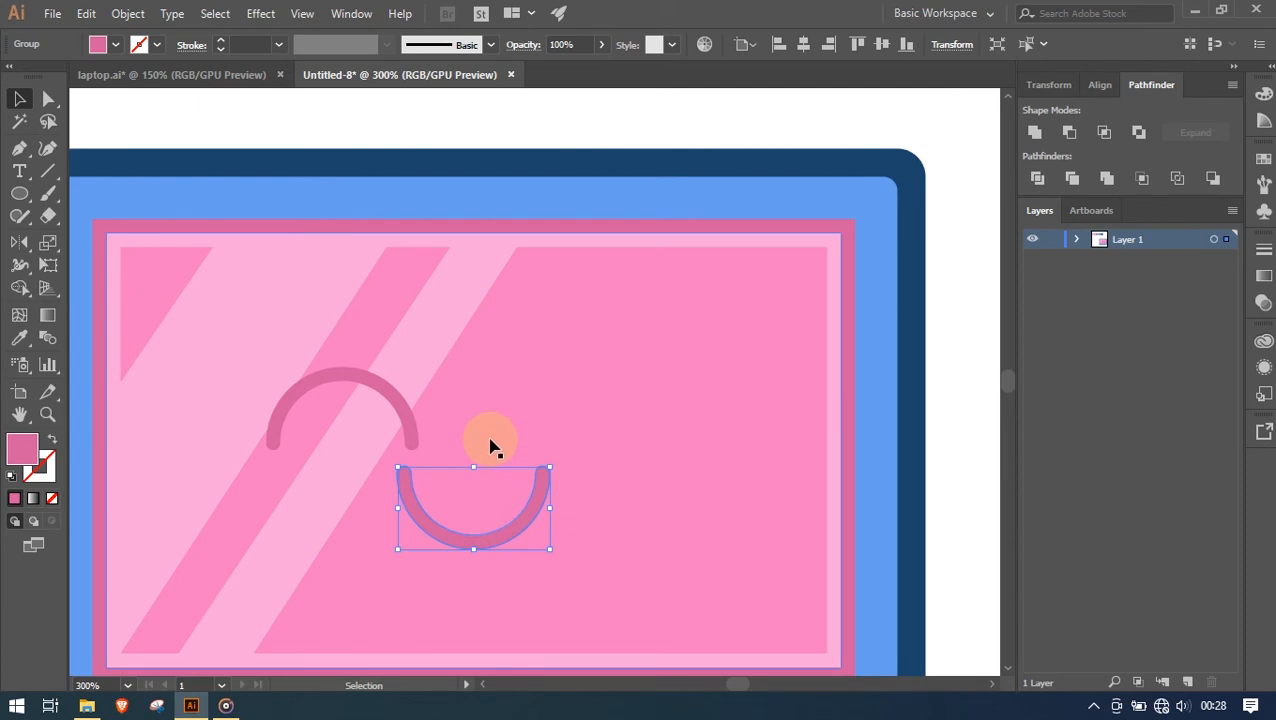
Copy the left eye arc, paste it in front, and move the copy straight across to form the right eye
left_click(399, 402)
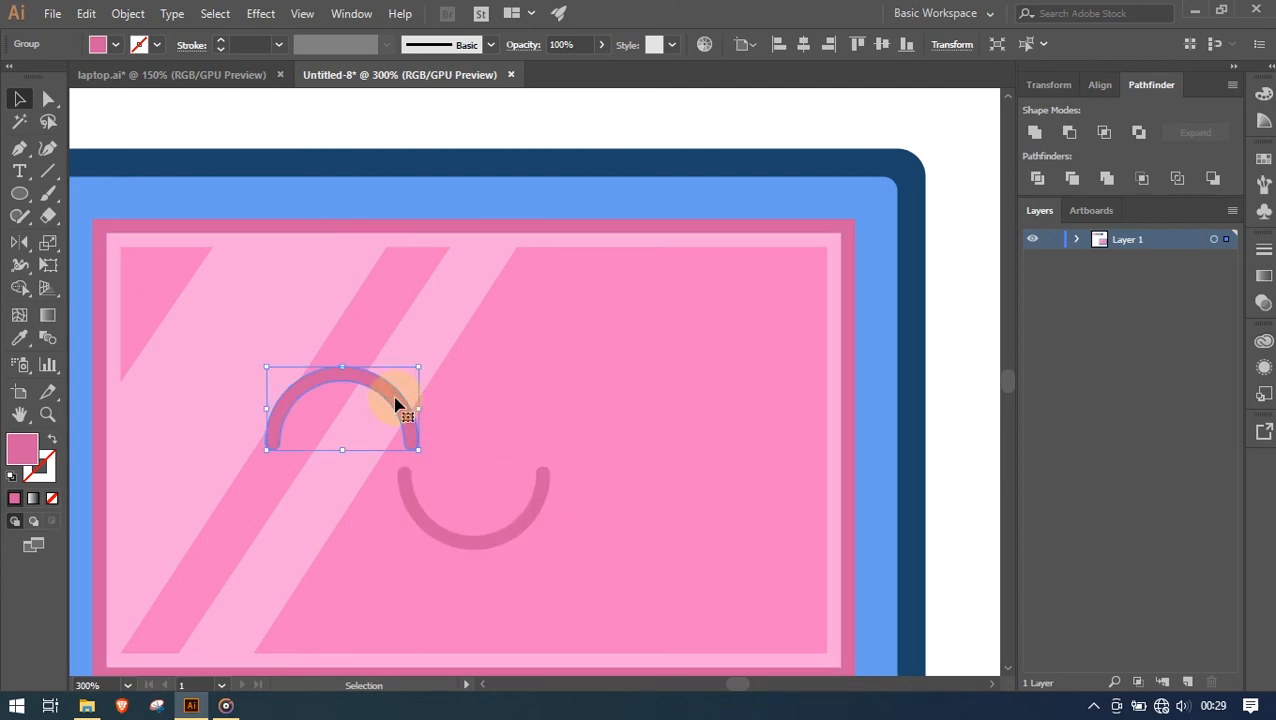
left_click(88, 14)
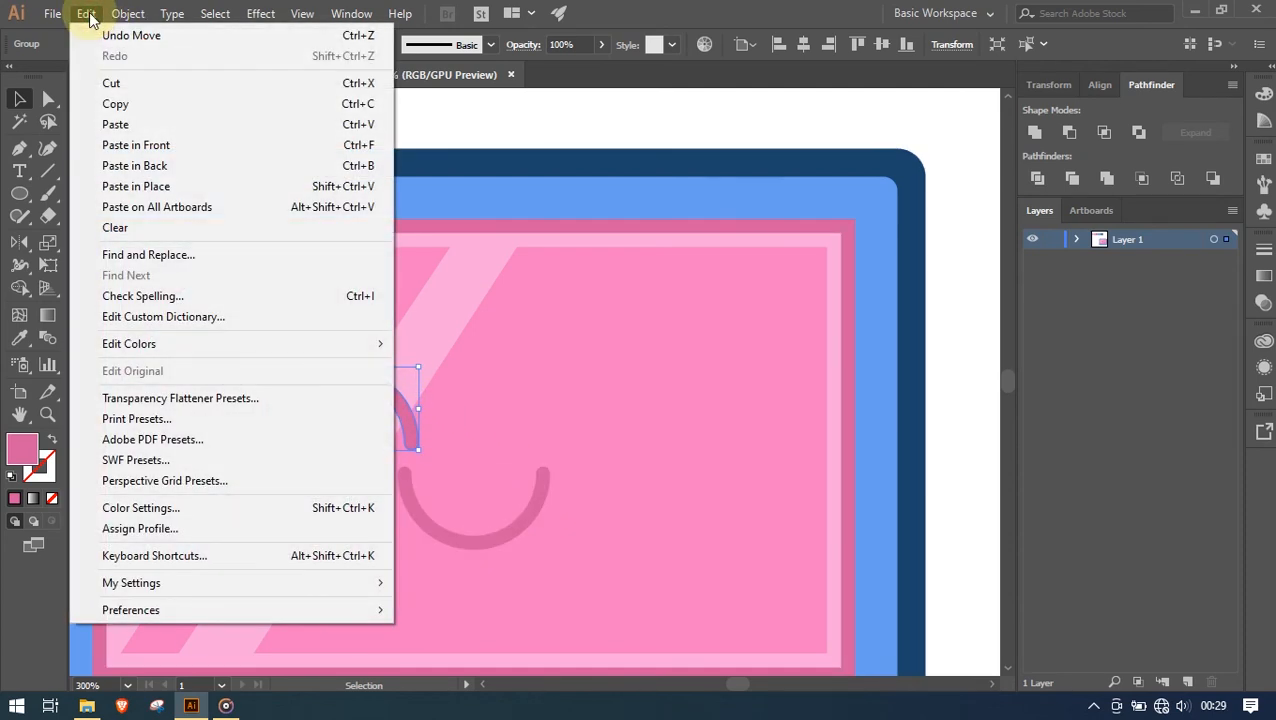
left_click(133, 104)
left_click(87, 15)
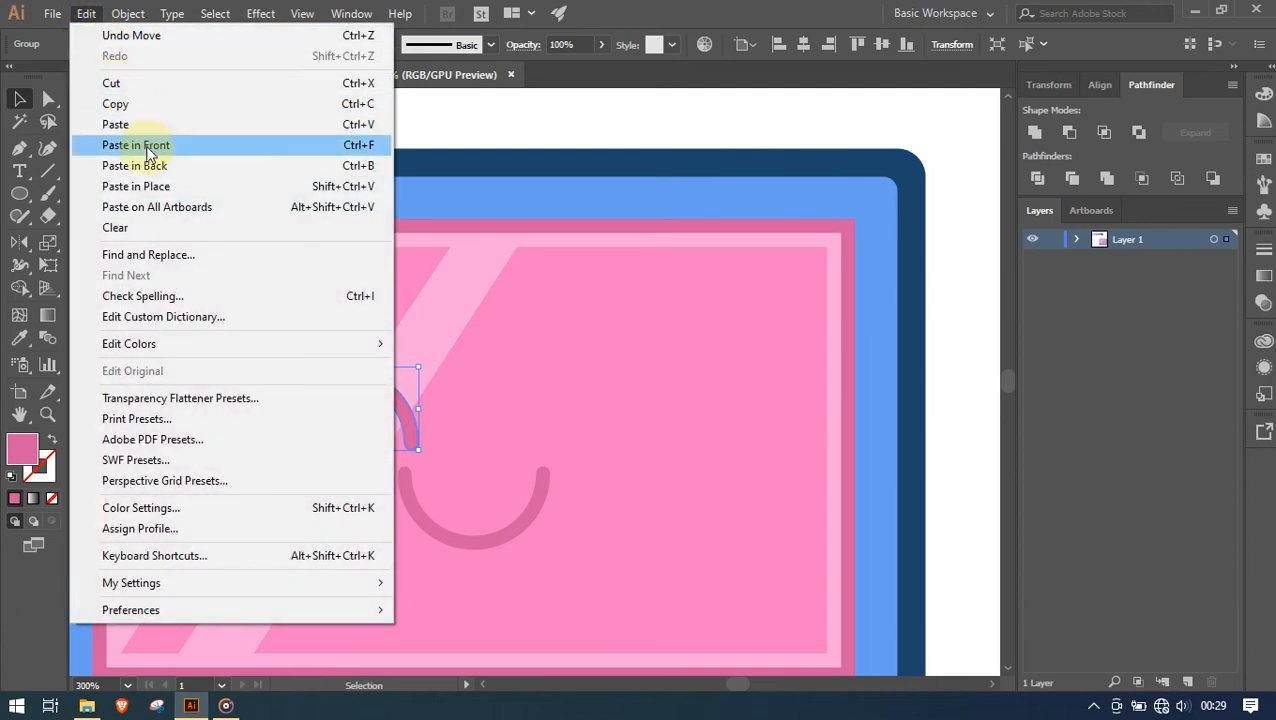
left_click(146, 148)
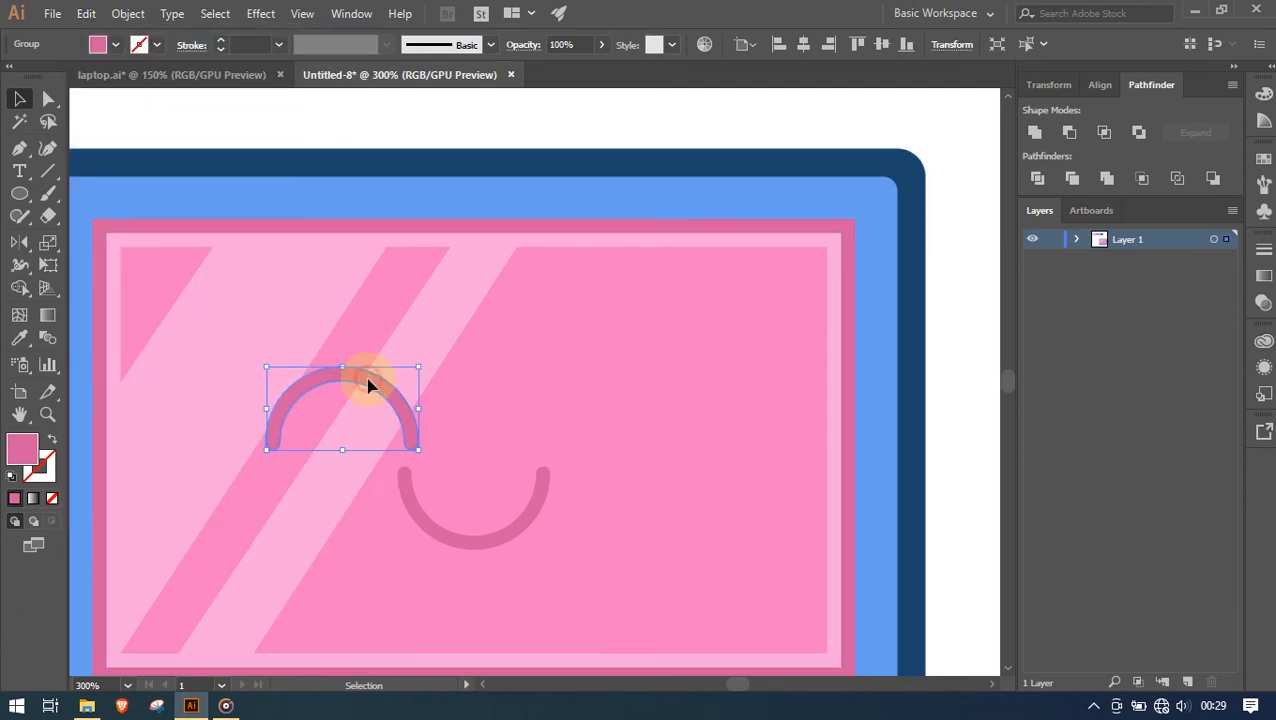
key("shift")
left_click_drag(427, 381, 643, 397)
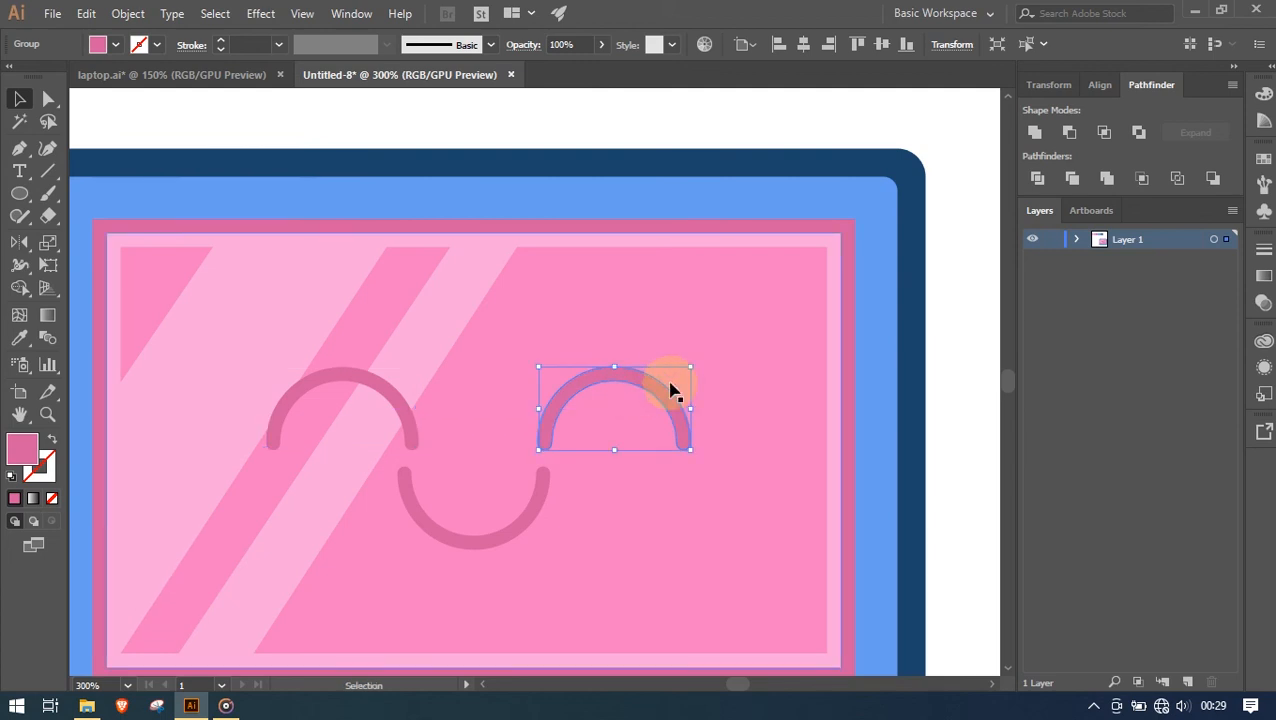
Compare the face with the one in laptop.ai and move the mouth arc in Untitled-8 straight down
left_click(194, 78)
left_click_drag(530, 340, 530, 305)
left_click(378, 82)
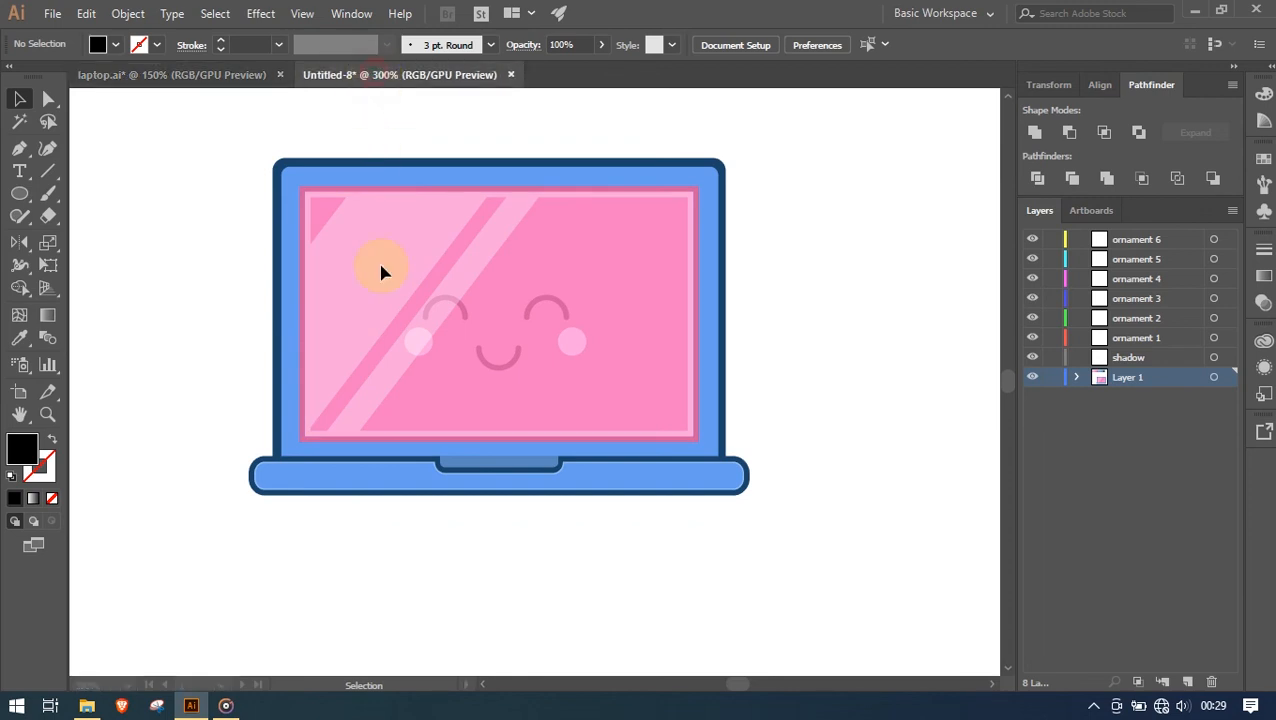
left_click_drag(478, 541, 509, 577)
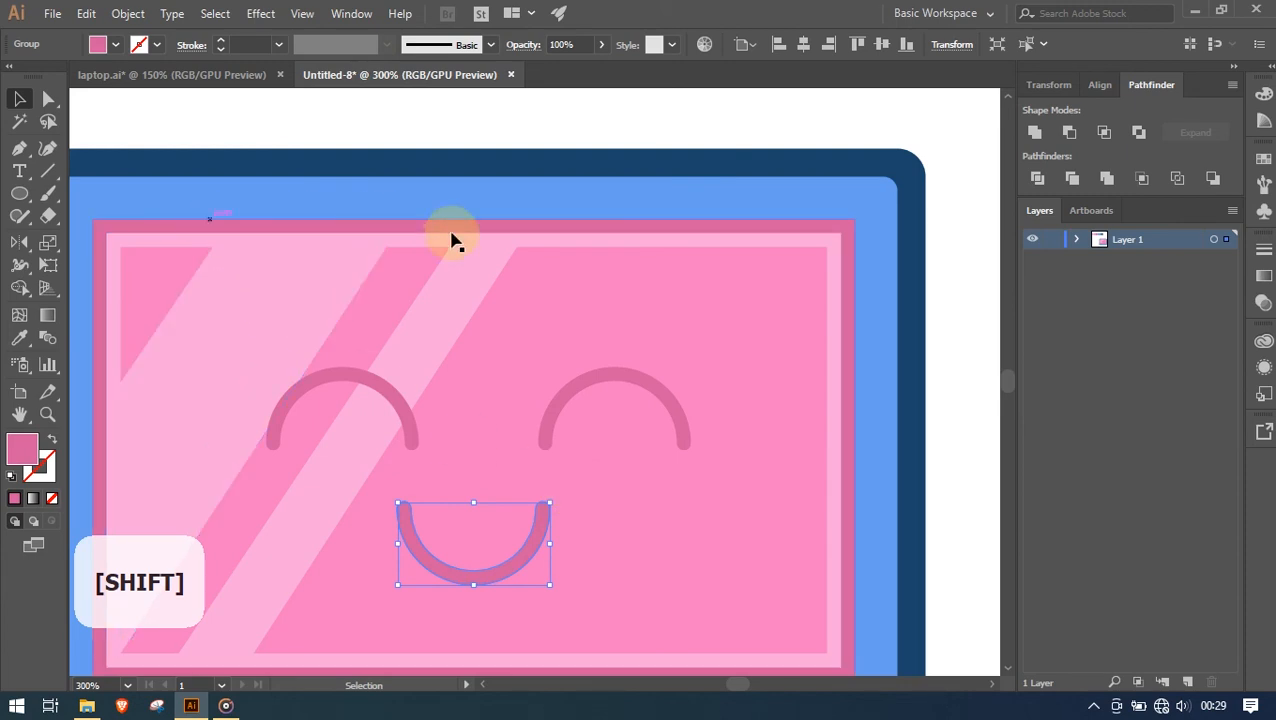
scroll(575, 275, "down", 1)
Draw a perfect circle about 39 px wide in the blank area to the right of the laptop
left_click(869, 305)
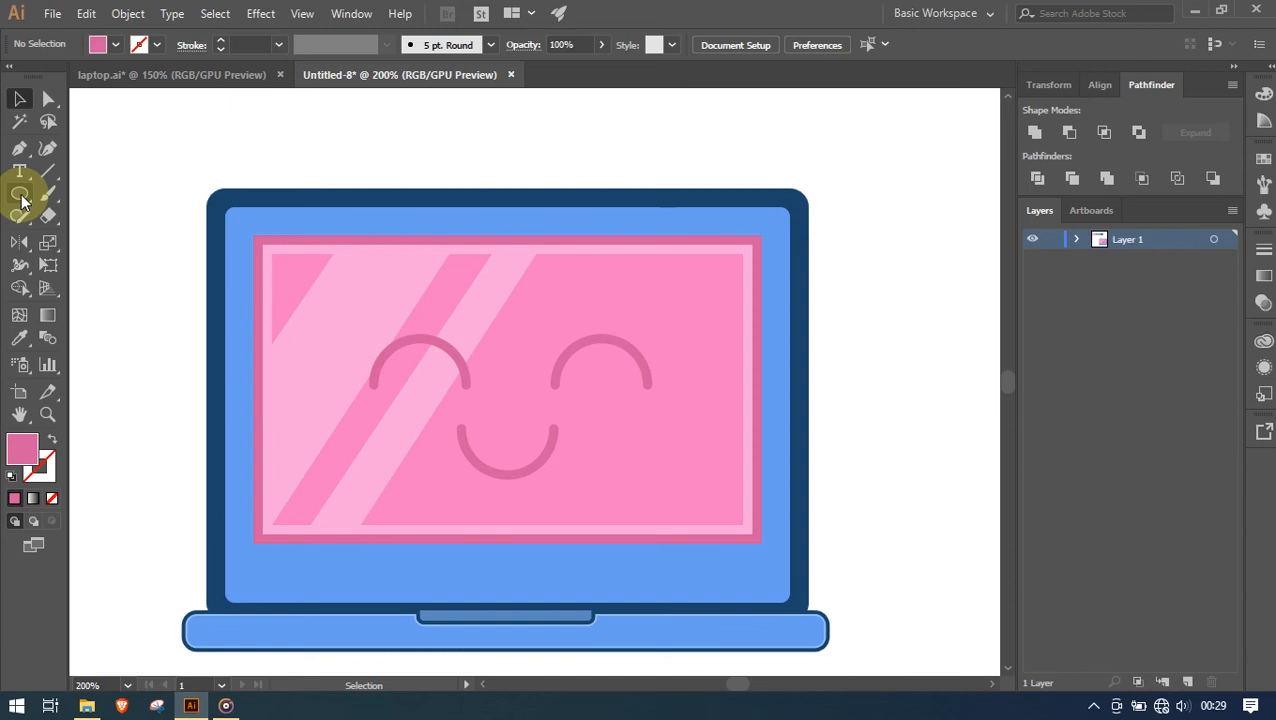
left_click_drag(862, 268, 951, 331)
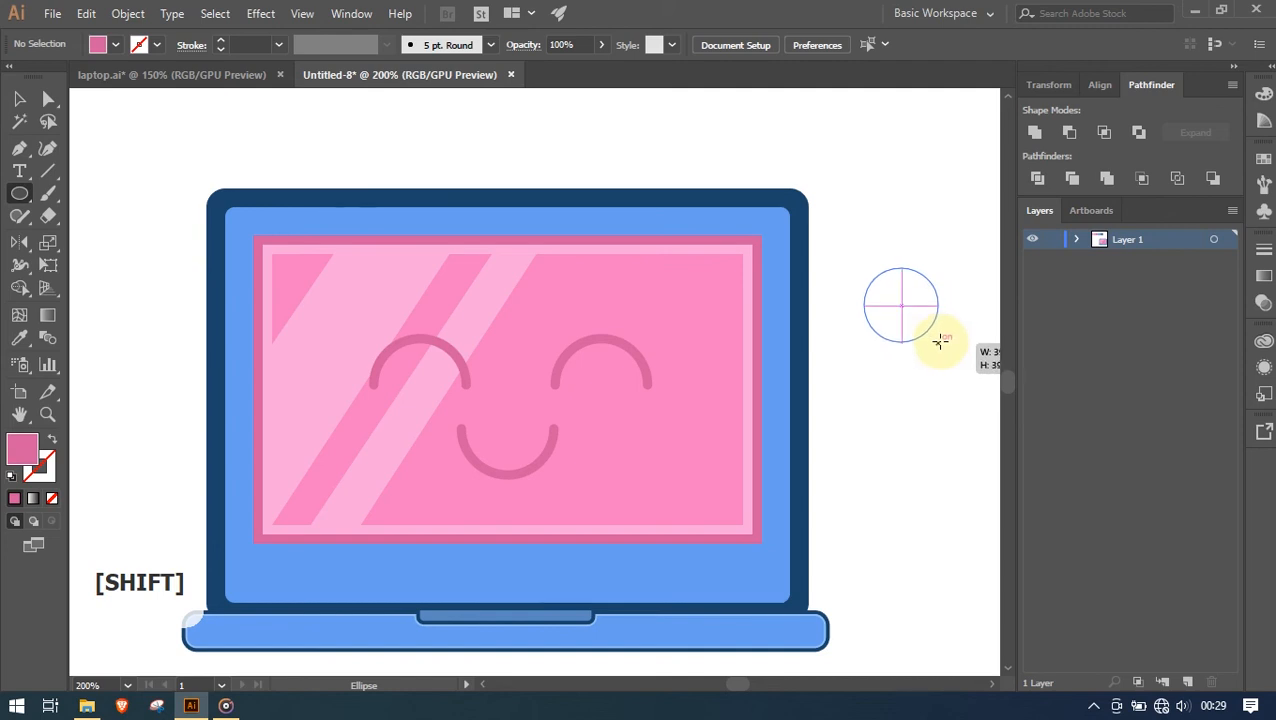
left_click_drag(940, 343, 938, 341)
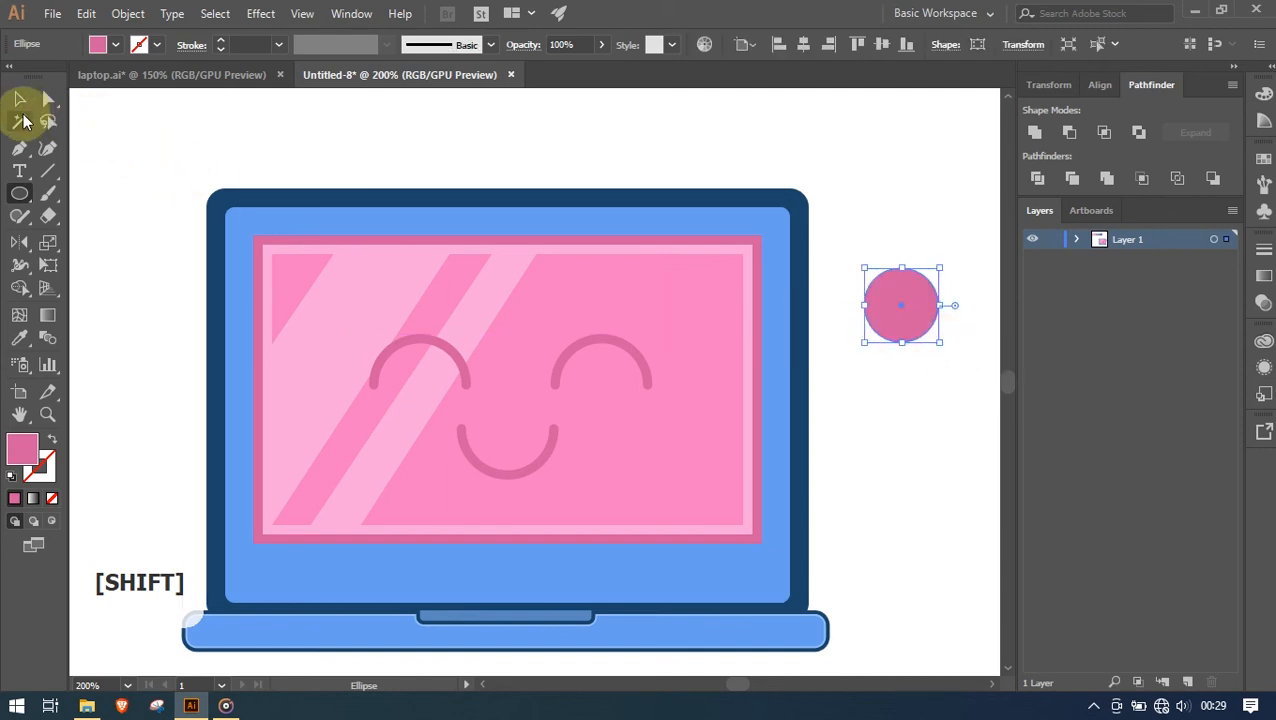
Fill the circle with the lightest pink sampled from the colour swatches above the artboard
left_click(19, 100)
key("space")
left_click_drag(664, 157, 624, 598)
left_click_drag(214, 450, 774, 363)
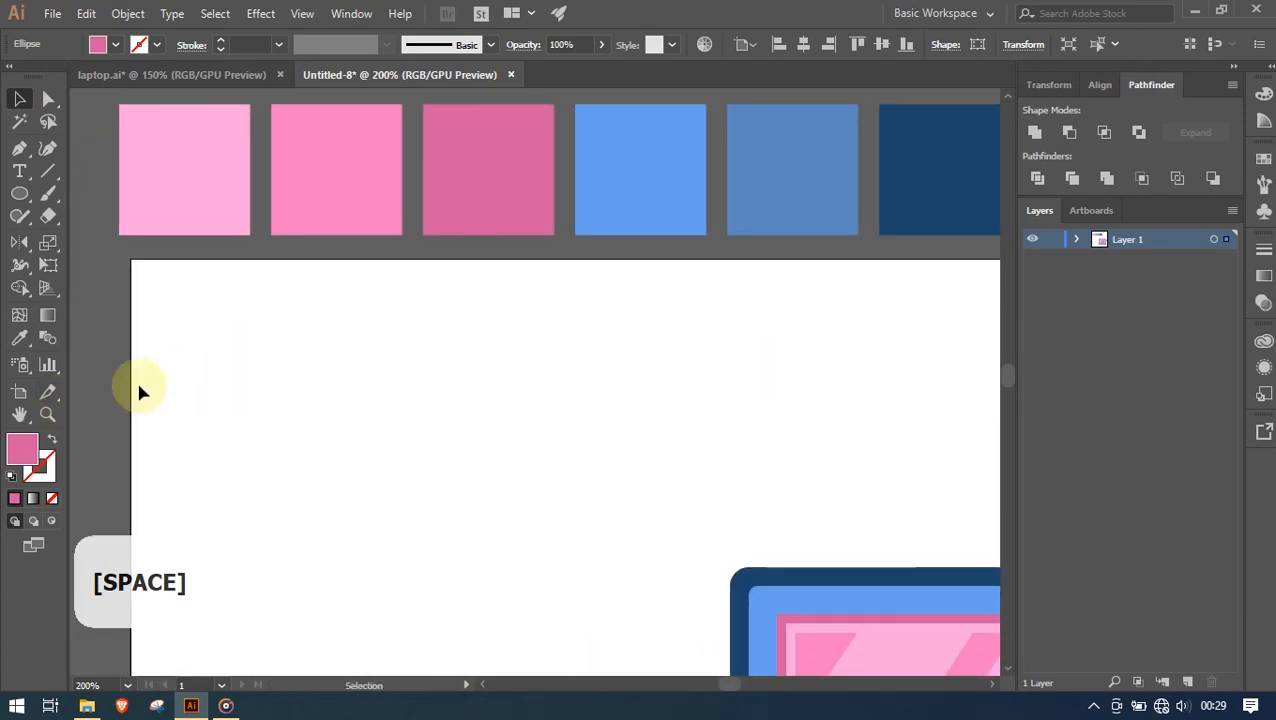
left_click(19, 337)
left_click(203, 183)
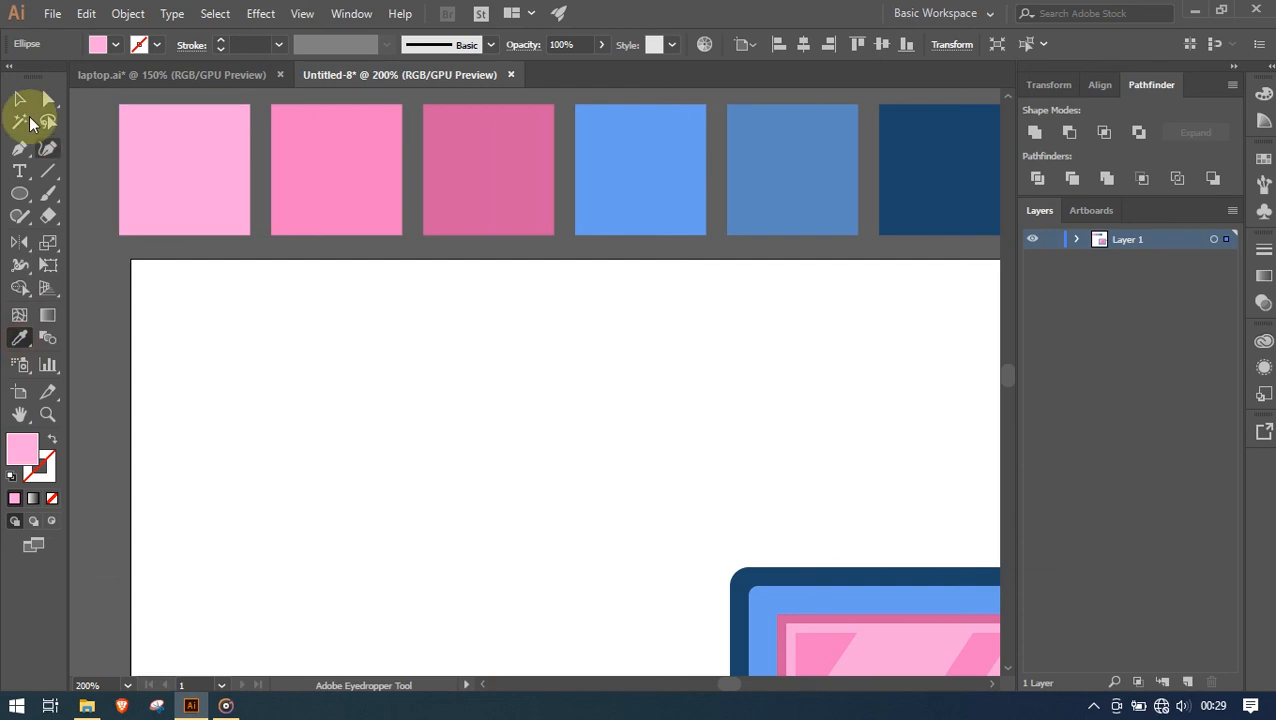
left_click(19, 98)
Scale the light pink circle down to about 25 px and place it under the left eye as a cheek
left_click_drag(823, 507, 300, 170)
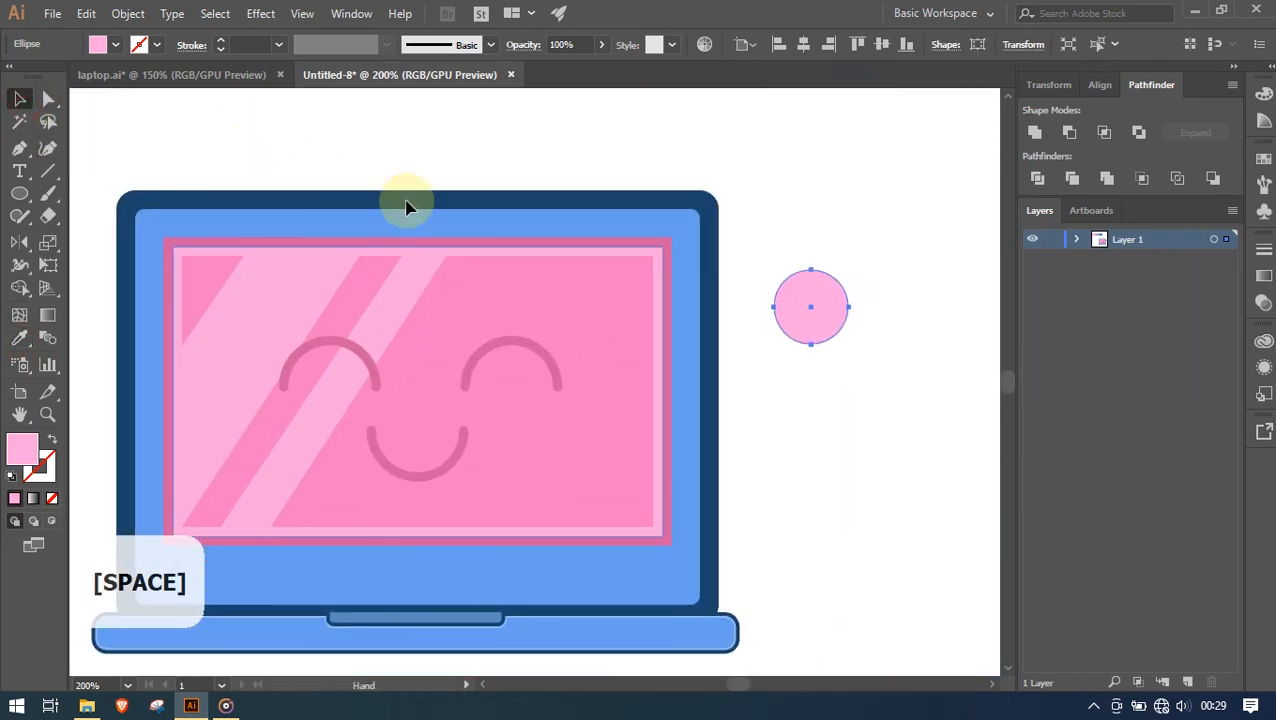
left_click_drag(842, 343, 354, 460)
left_click(832, 342)
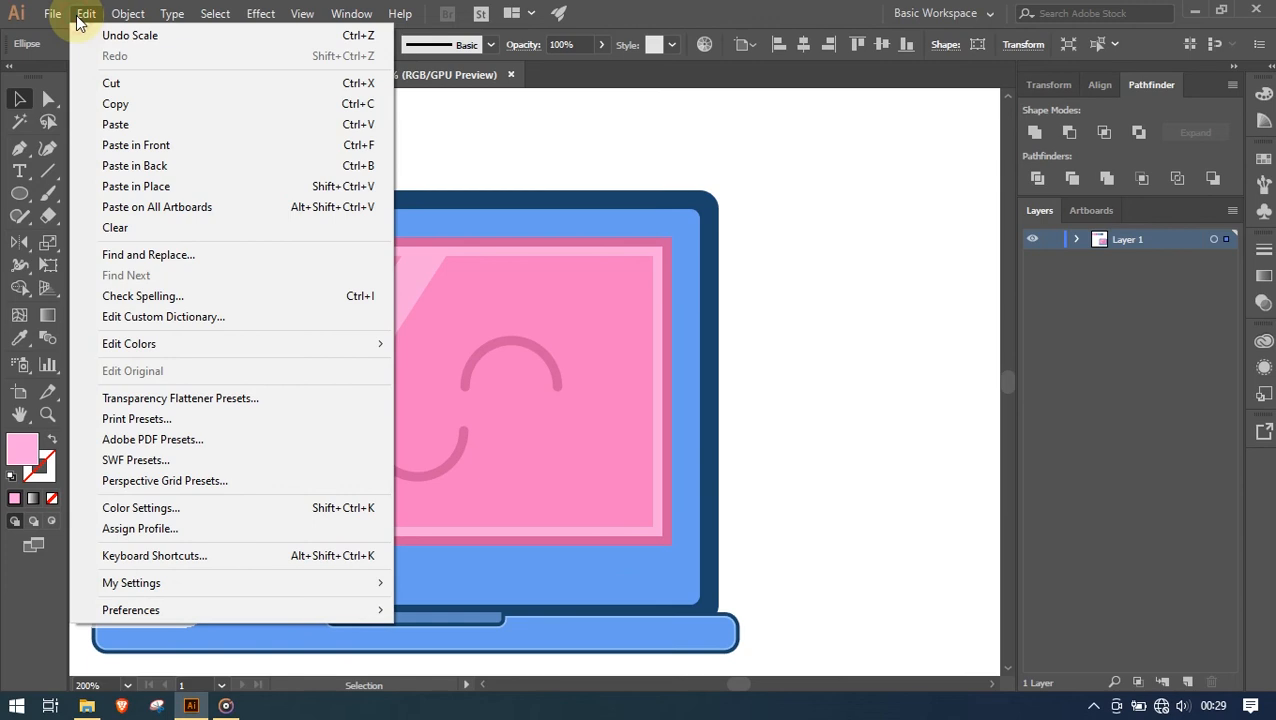
Copy the cheek circle, paste it in front, and move the copy straight across to below the right eye
left_click(159, 106)
left_click(88, 17)
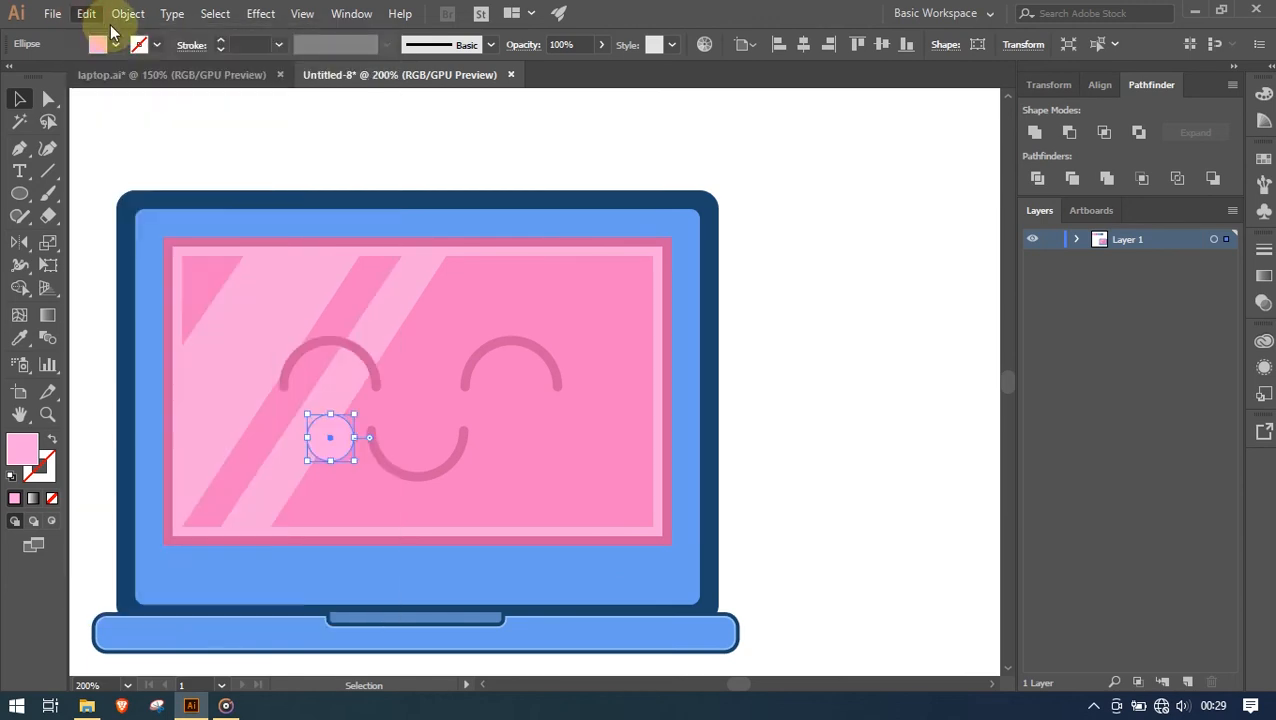
mouse_move(52, 14)
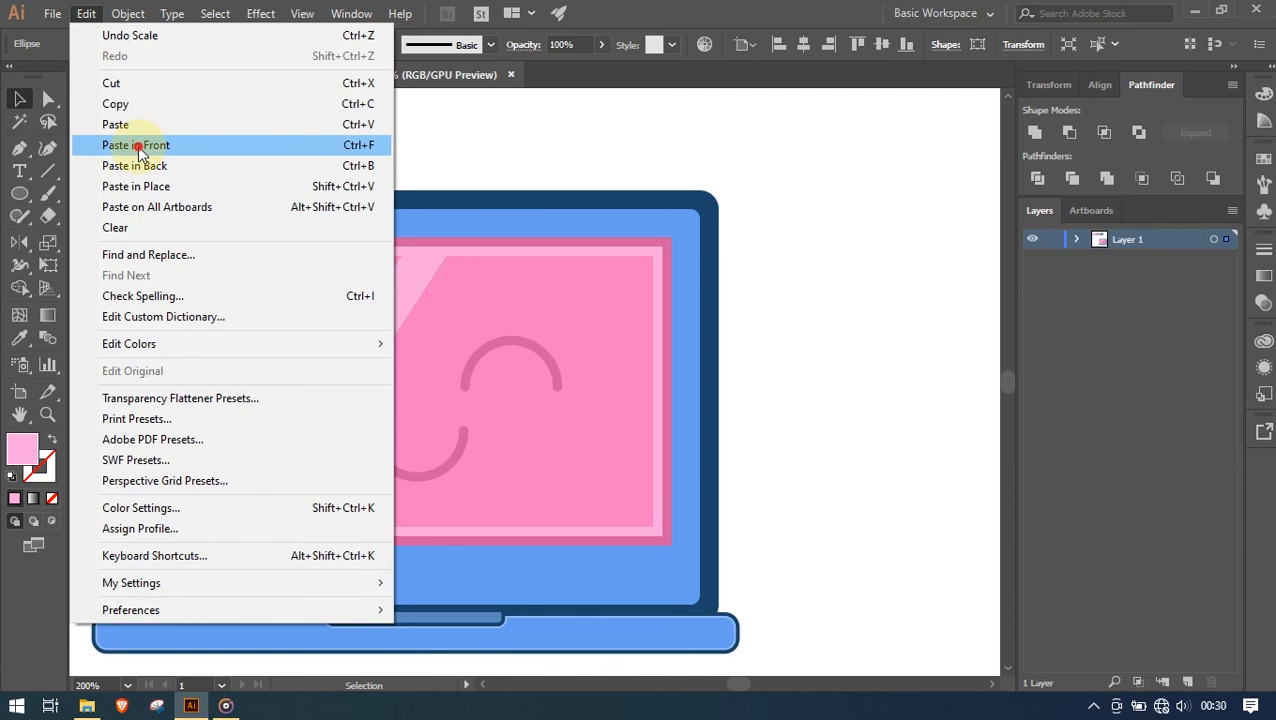
left_click(139, 145)
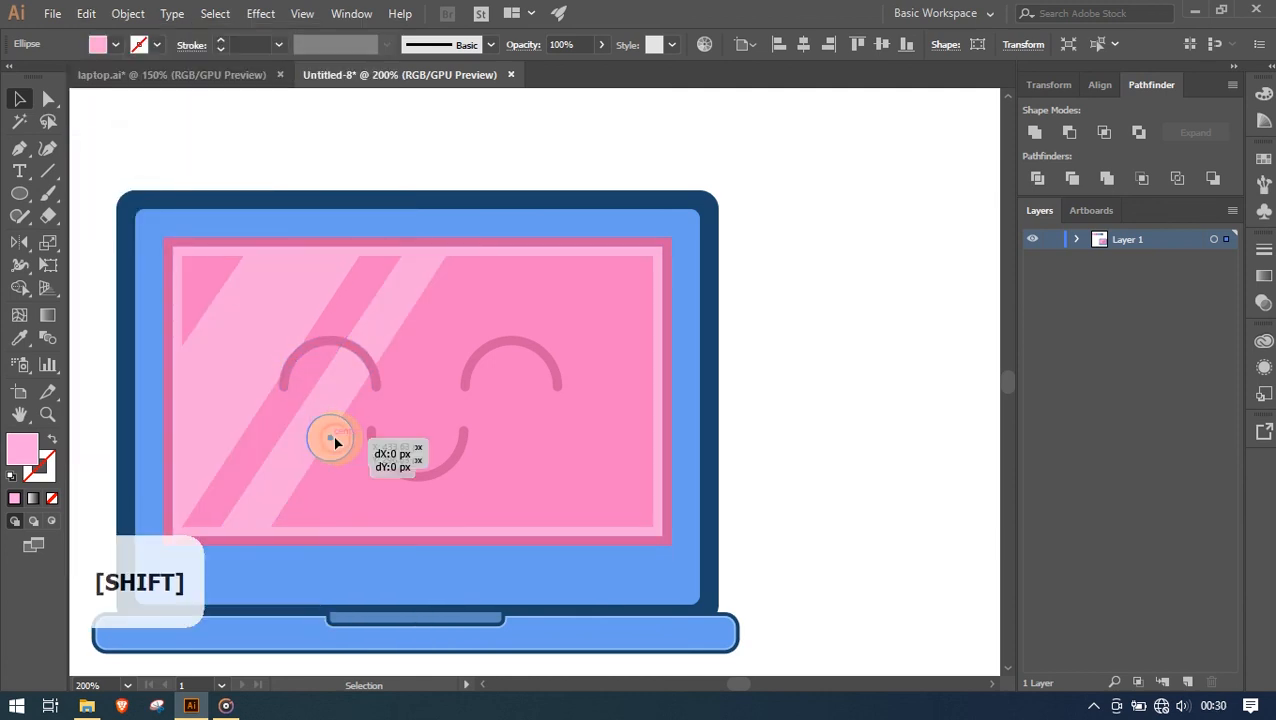
left_click_drag(335, 442, 514, 446)
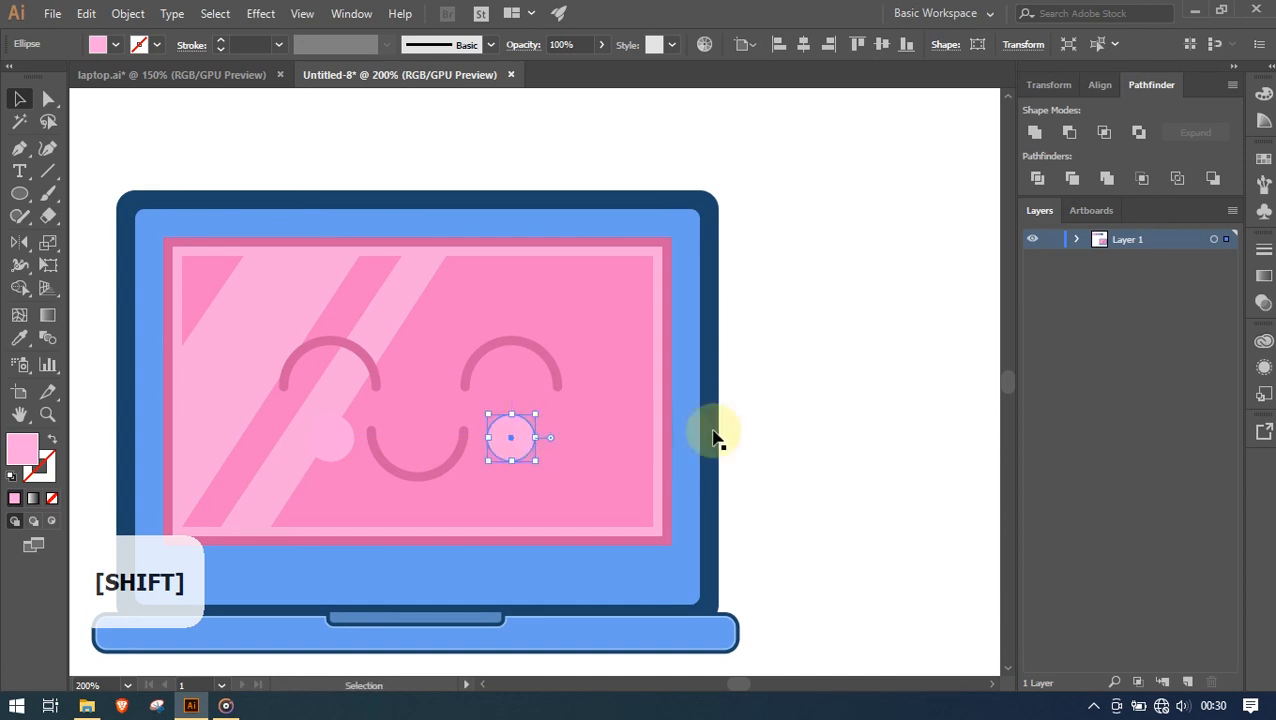
left_click(790, 424)
Compare the cheeks with laptop.ai and move both cheek circles horizontally outward, away from the mouth
left_click(160, 75)
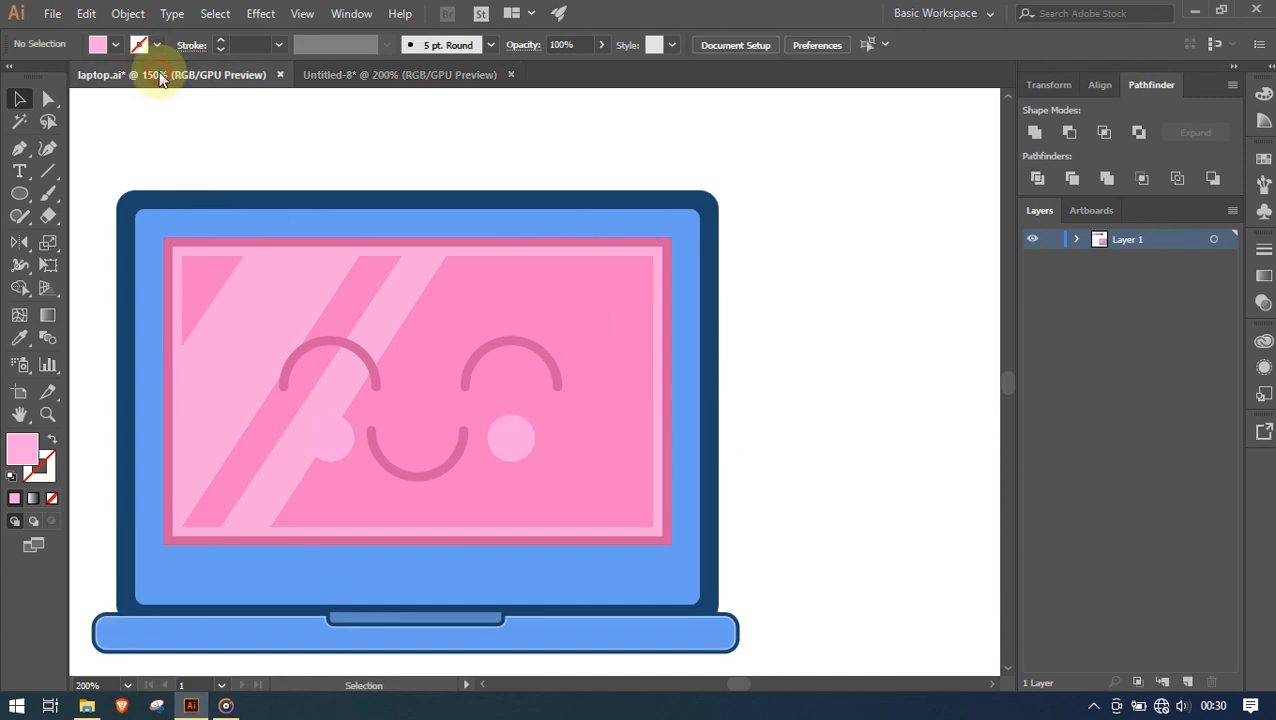
left_click(365, 75)
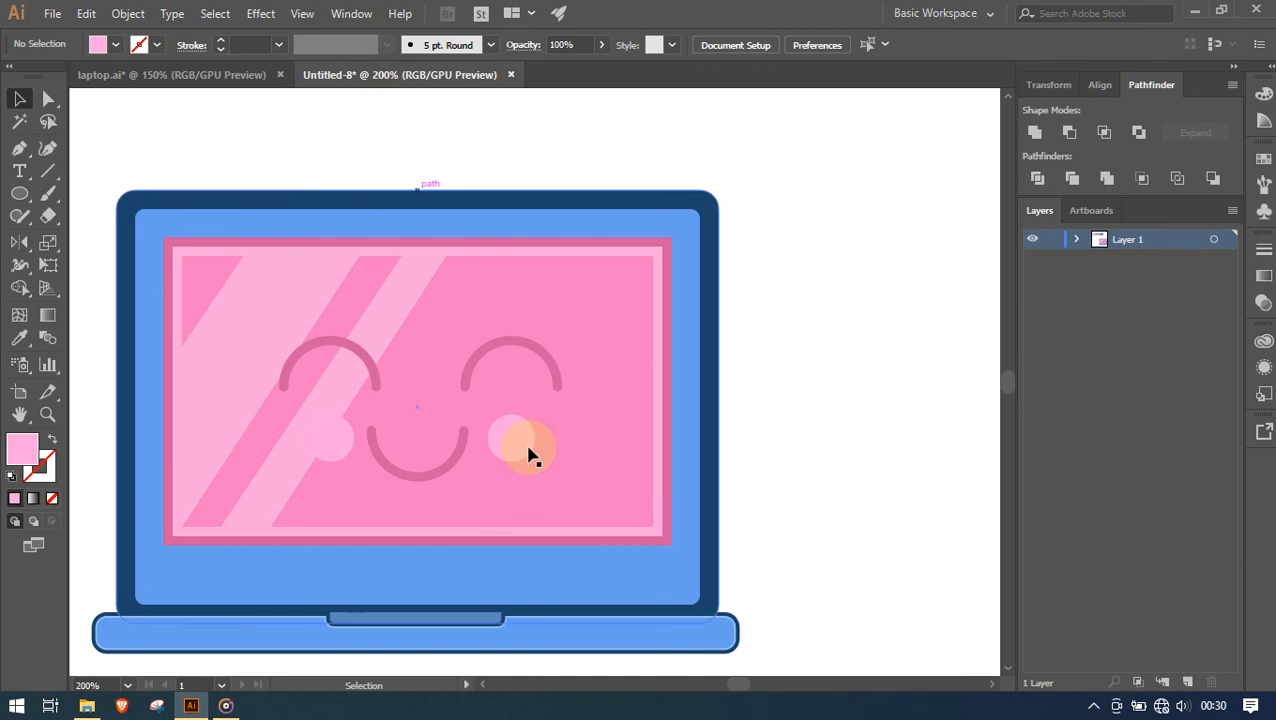
left_click_drag(517, 450, 565, 445)
left_click_drag(338, 449, 279, 447)
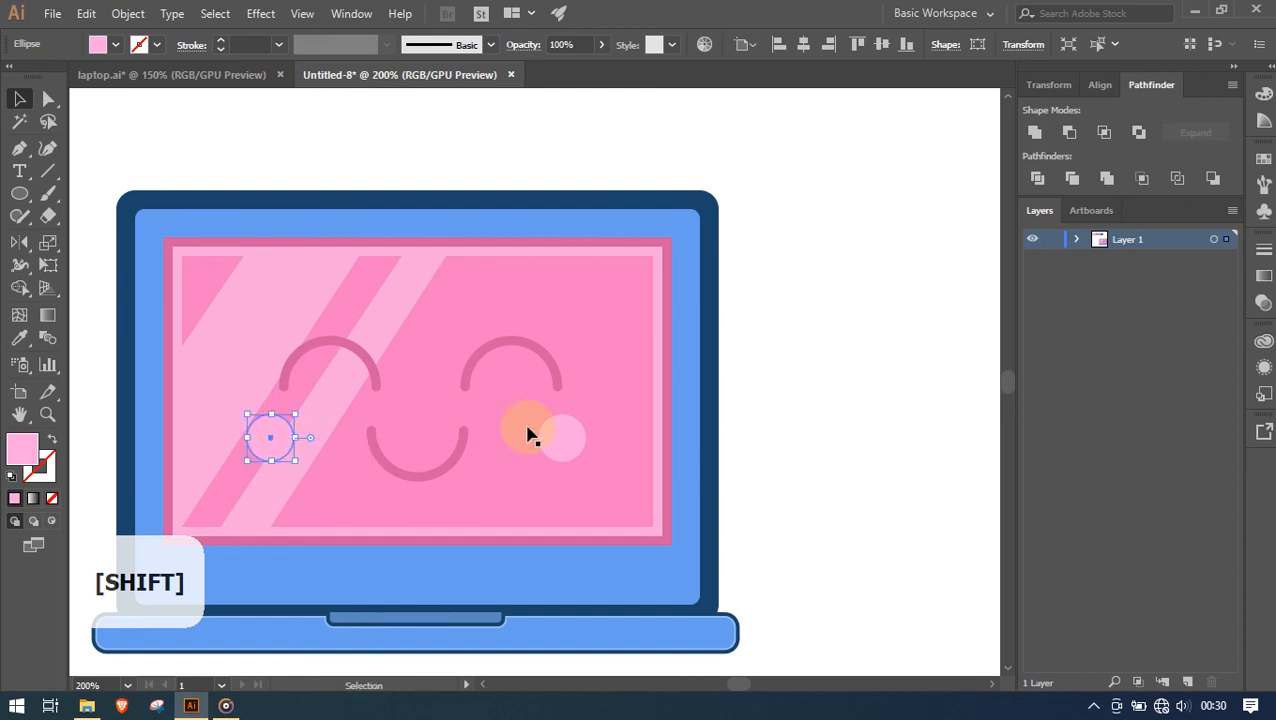
left_click(852, 386)
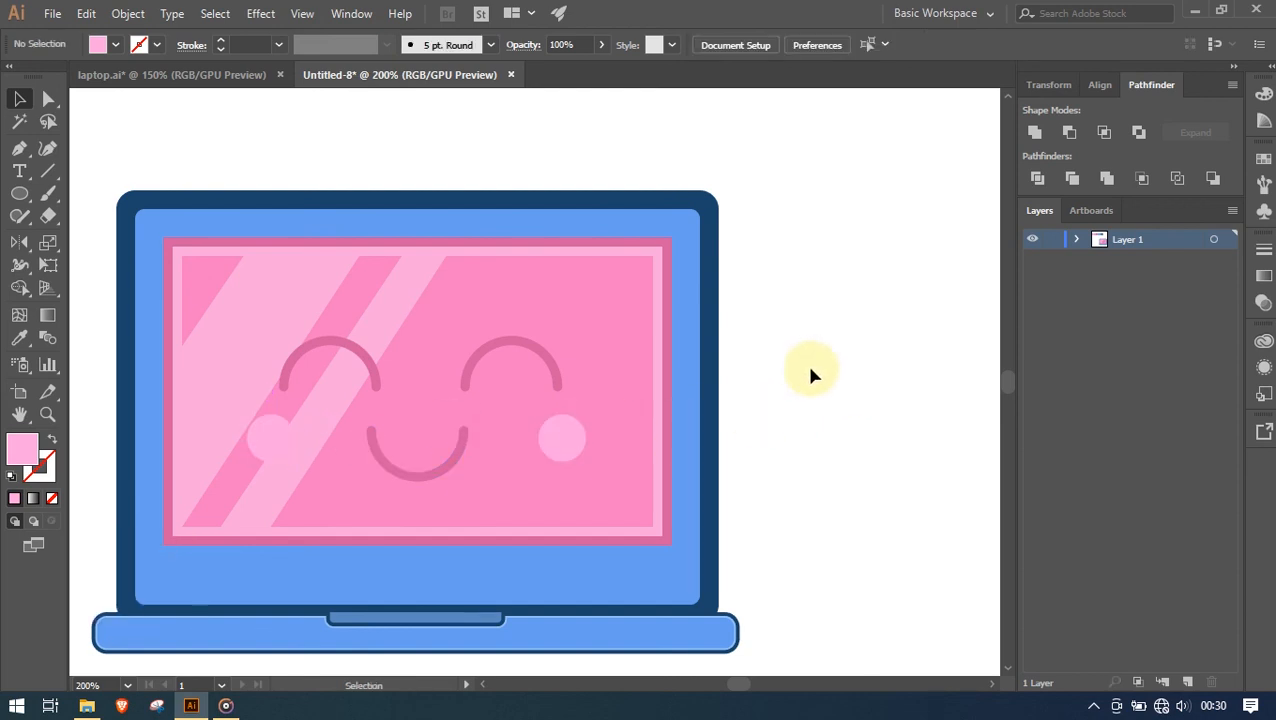
Select both cheek circles, the mouth and the two eye arcs, and group them as one face
left_click(278, 447)
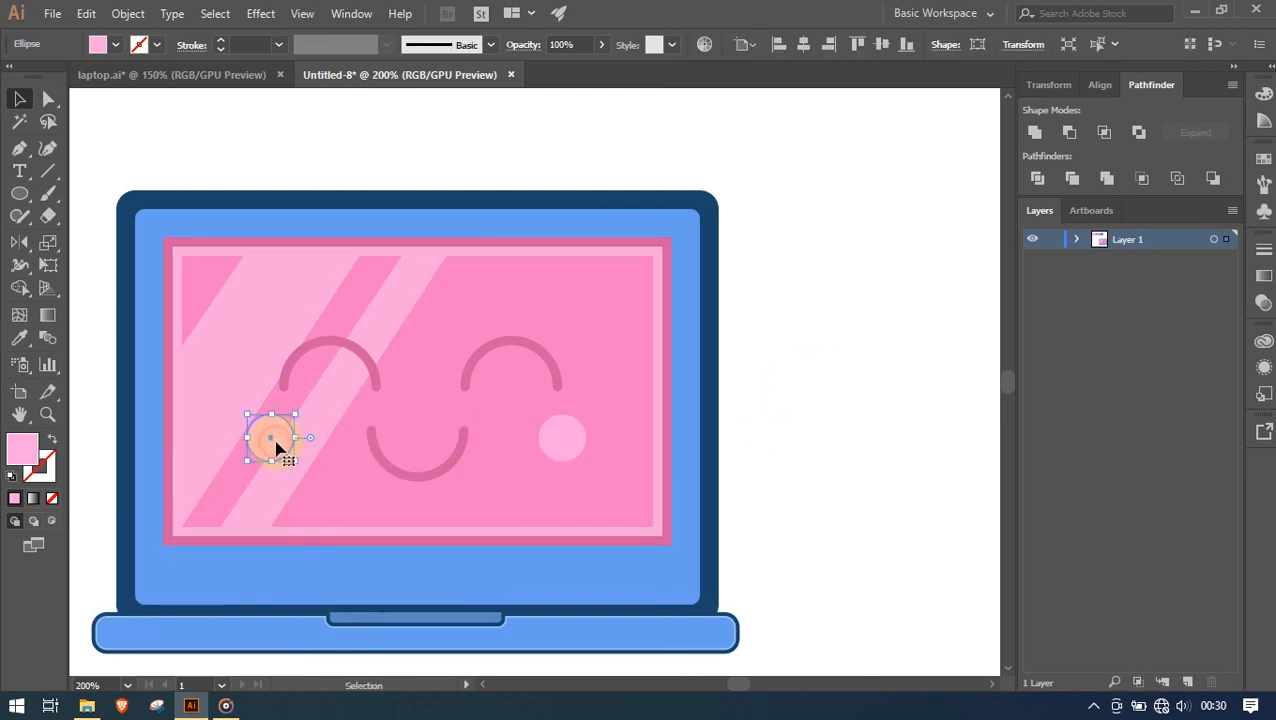
left_click(573, 441, "shift")
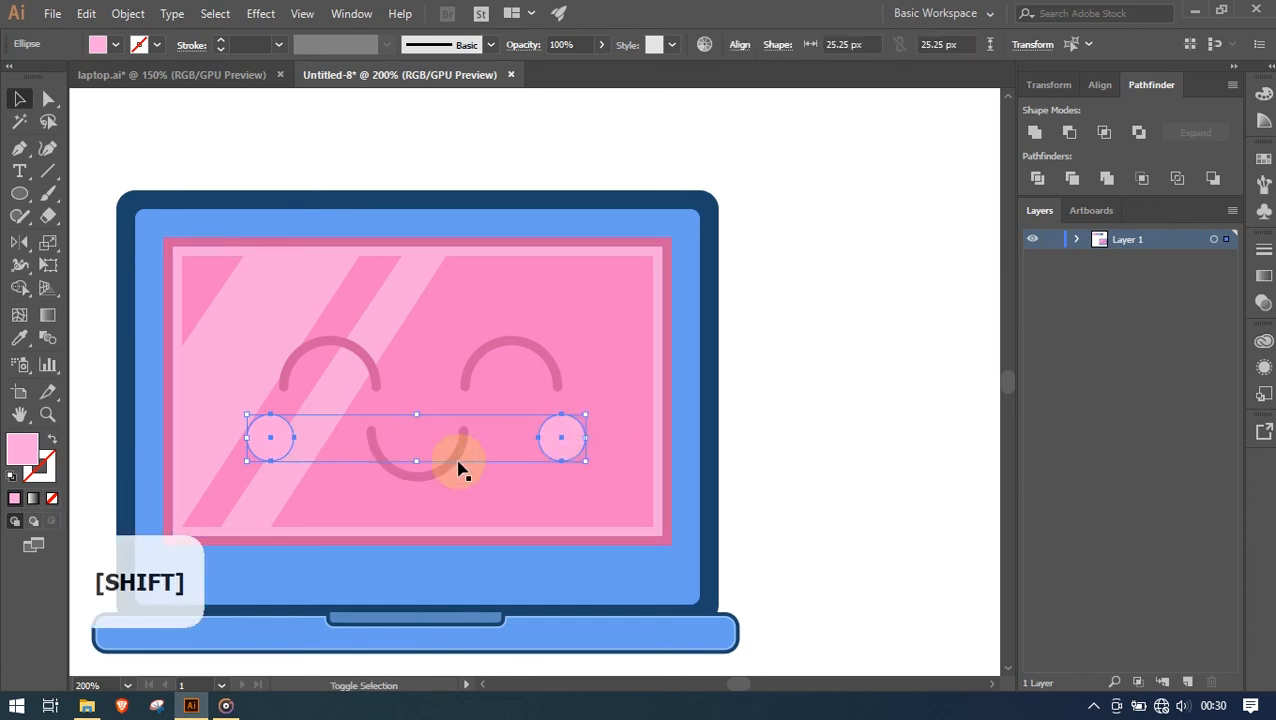
left_click(437, 474, "shift")
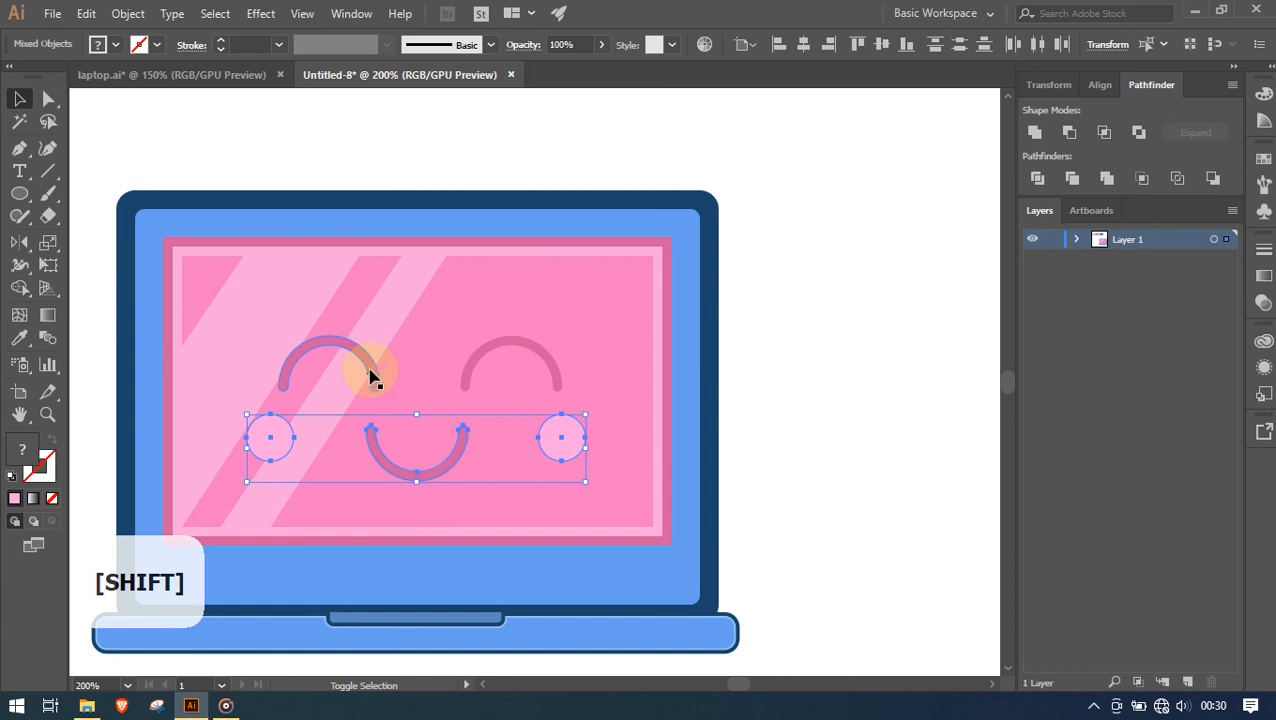
left_click(370, 373, "shift")
left_click(524, 350, "shift")
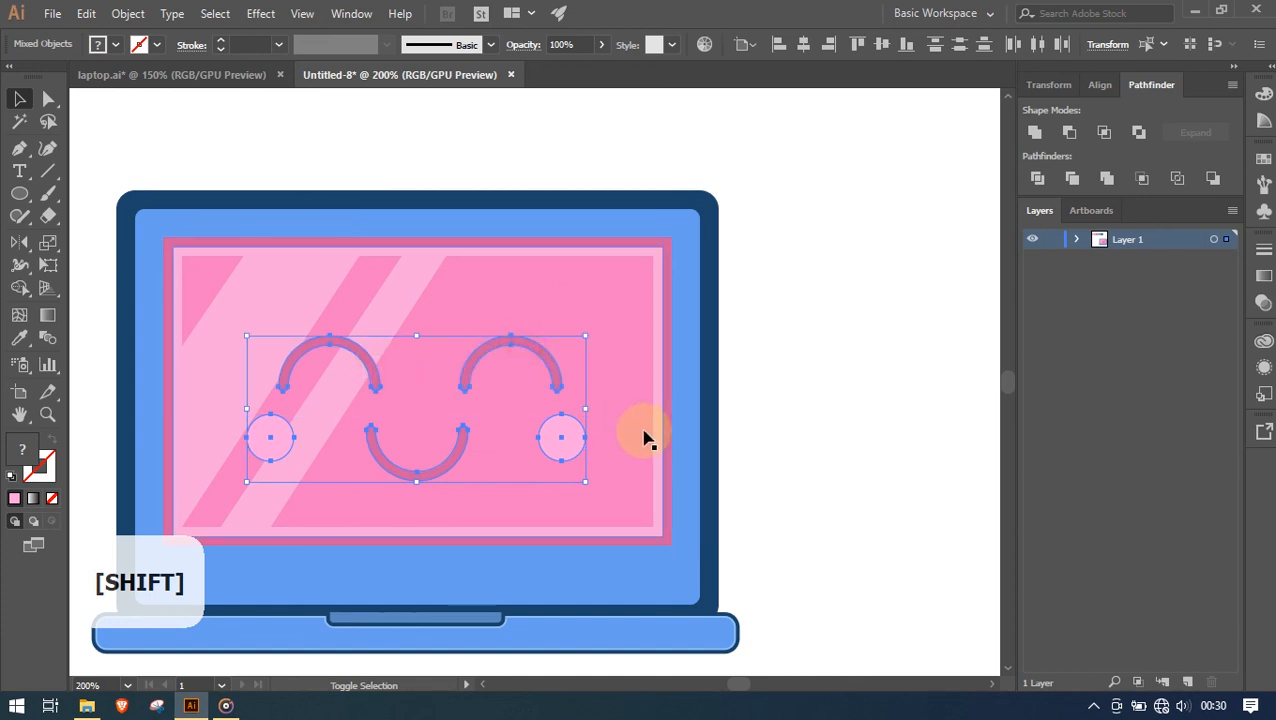
right_click(552, 459)
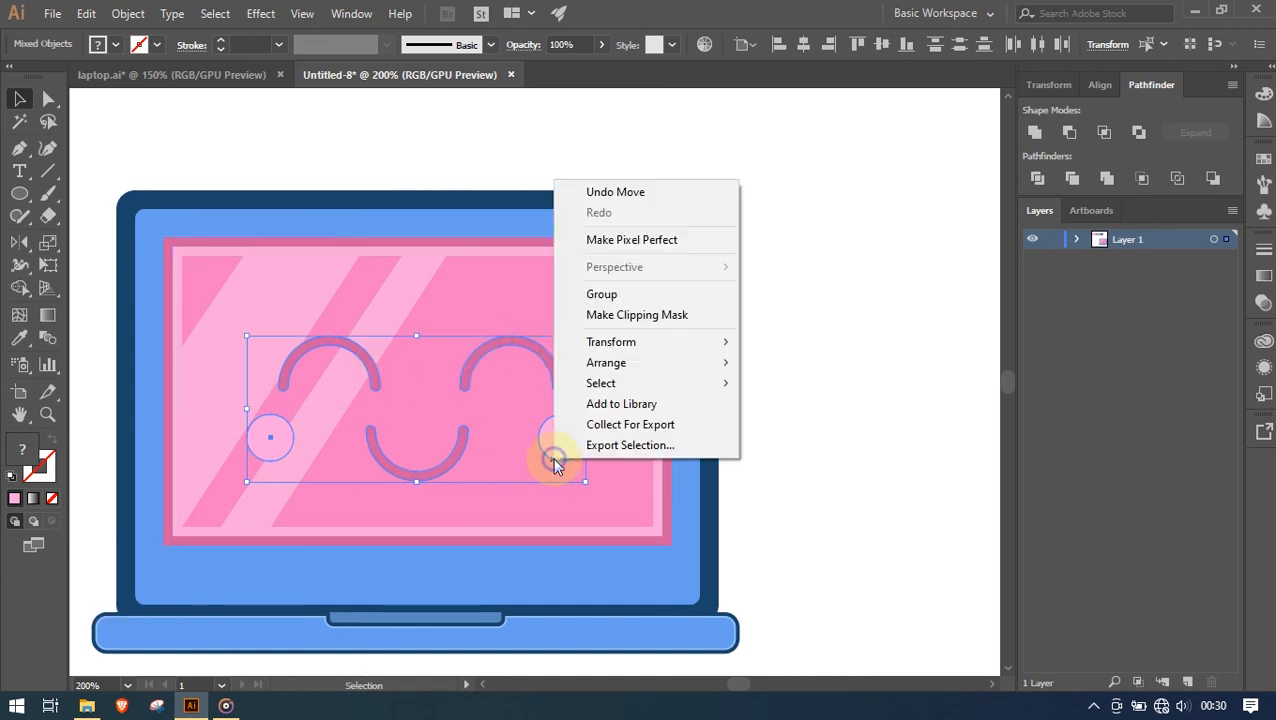
left_click(651, 293)
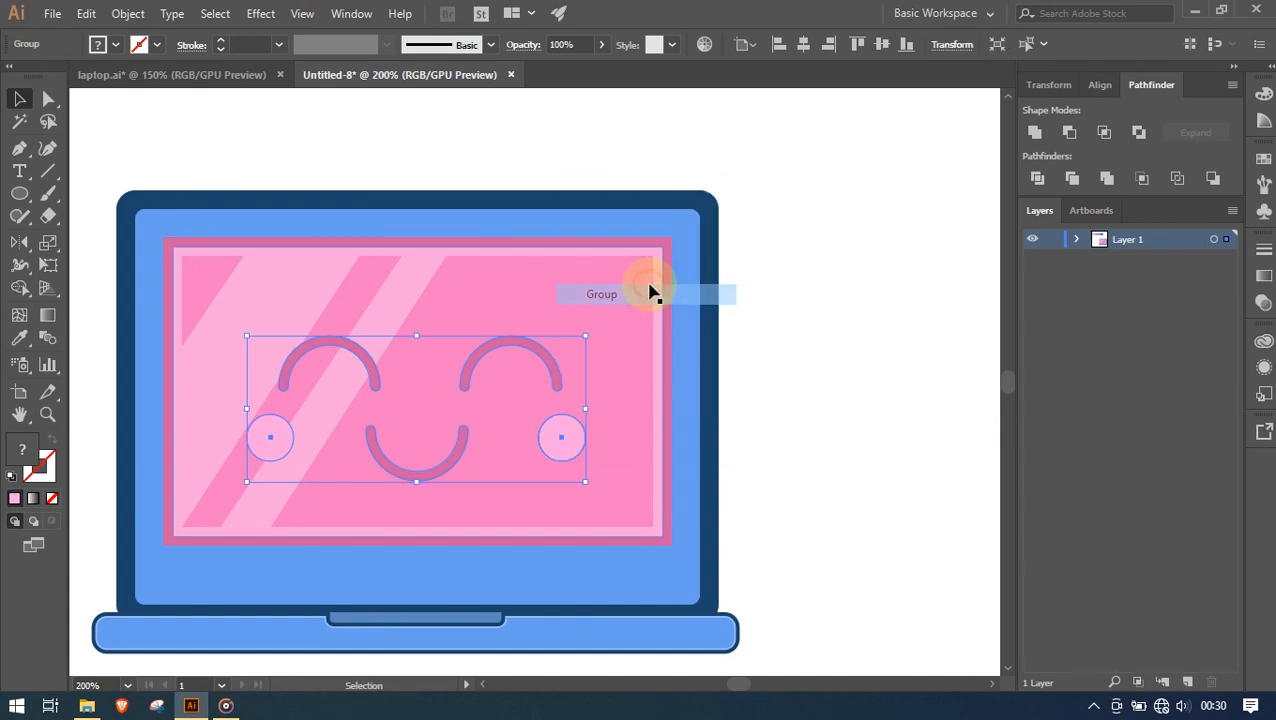
Send the face group backward in the stacking order, behind the screen's diagonal glare stripes, and deselect it
left_click(100, 16)
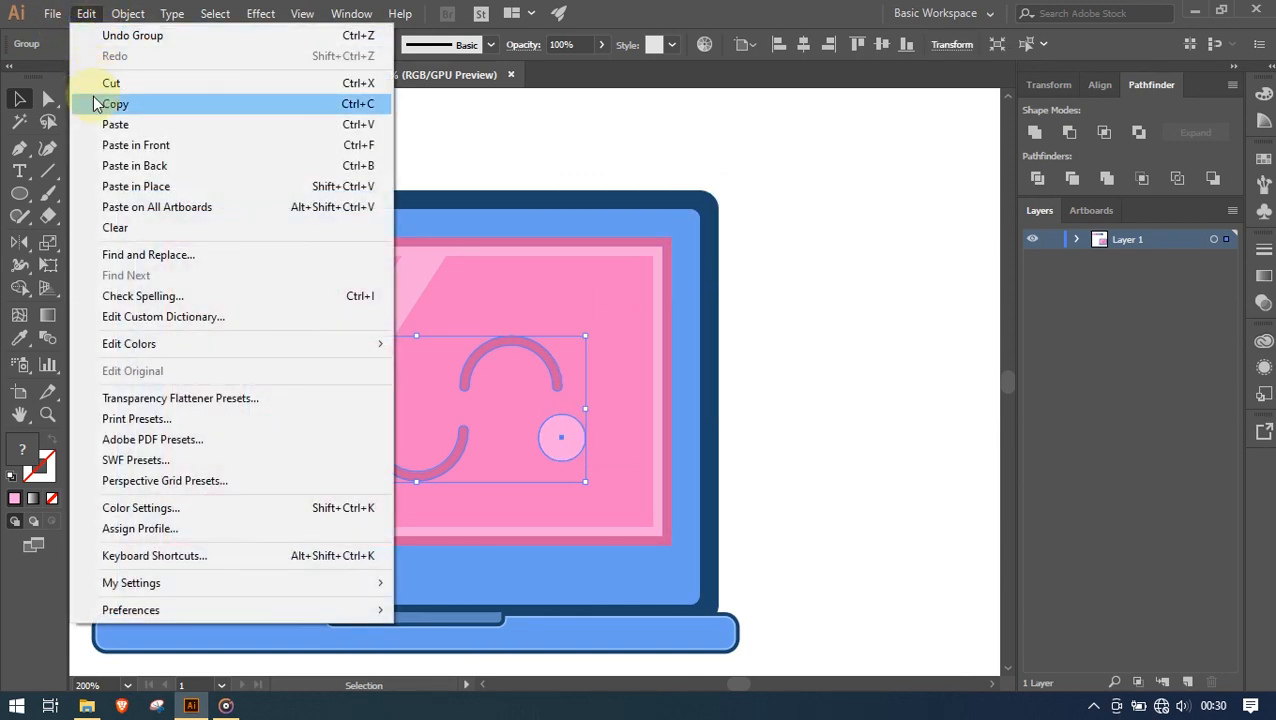
right_click(572, 438)
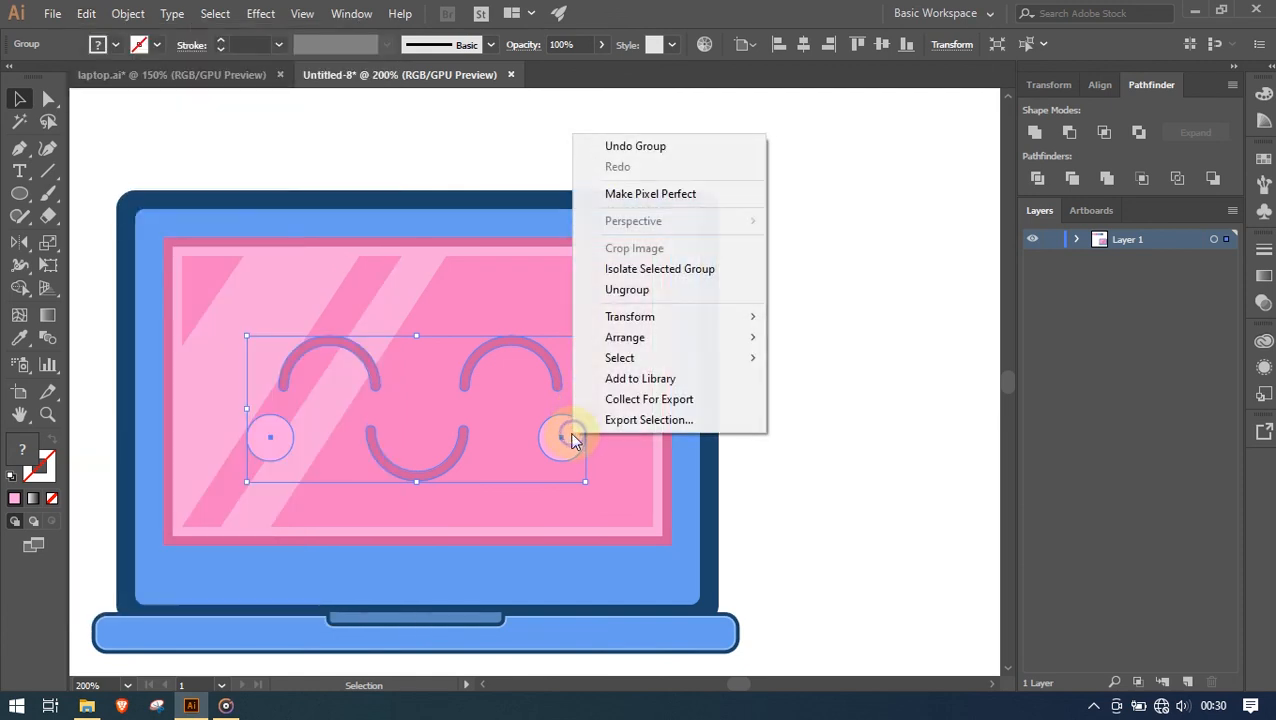
mouse_move(698, 340)
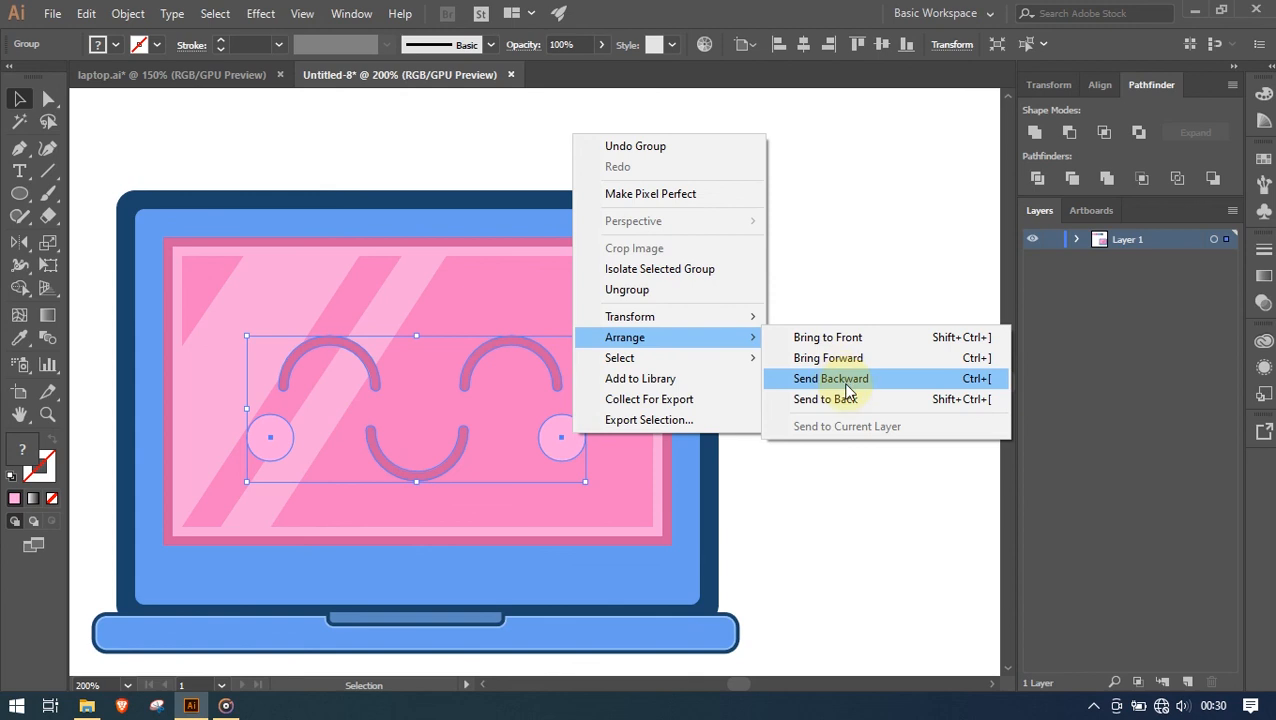
left_click(940, 385)
key("ctrl")
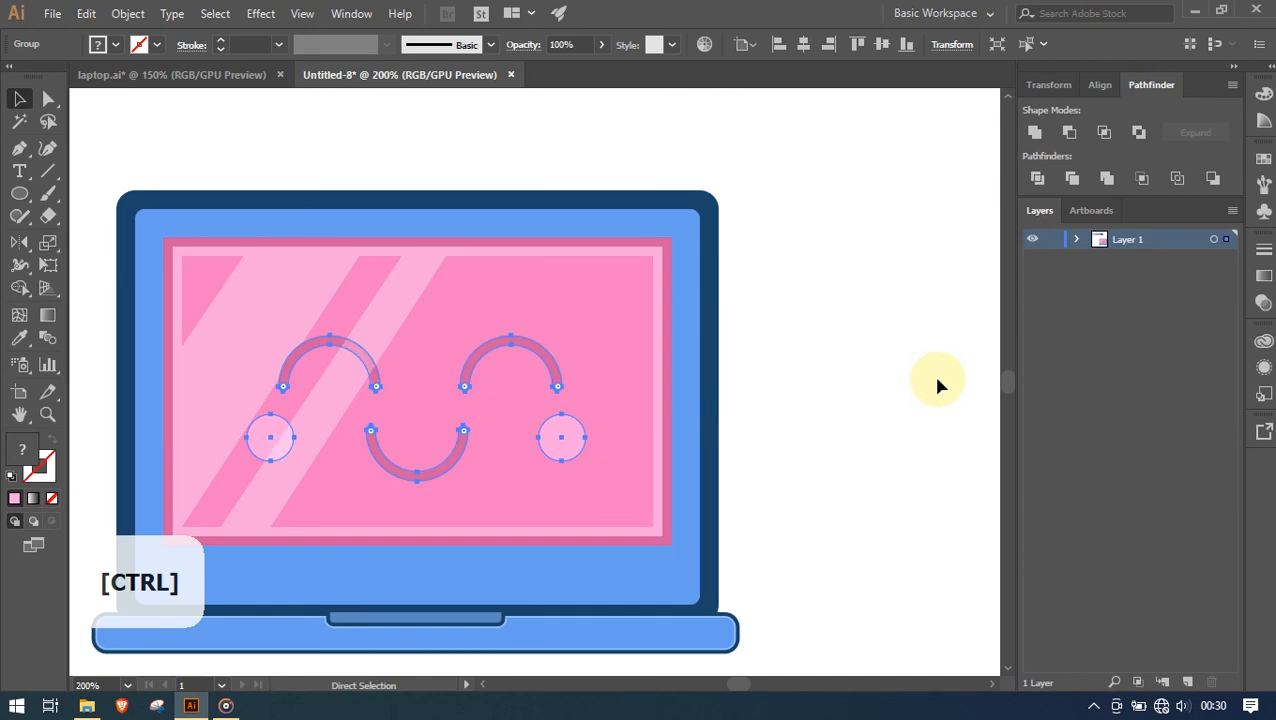
left_click(940, 385, "ctrl")
key("ctrl+0")
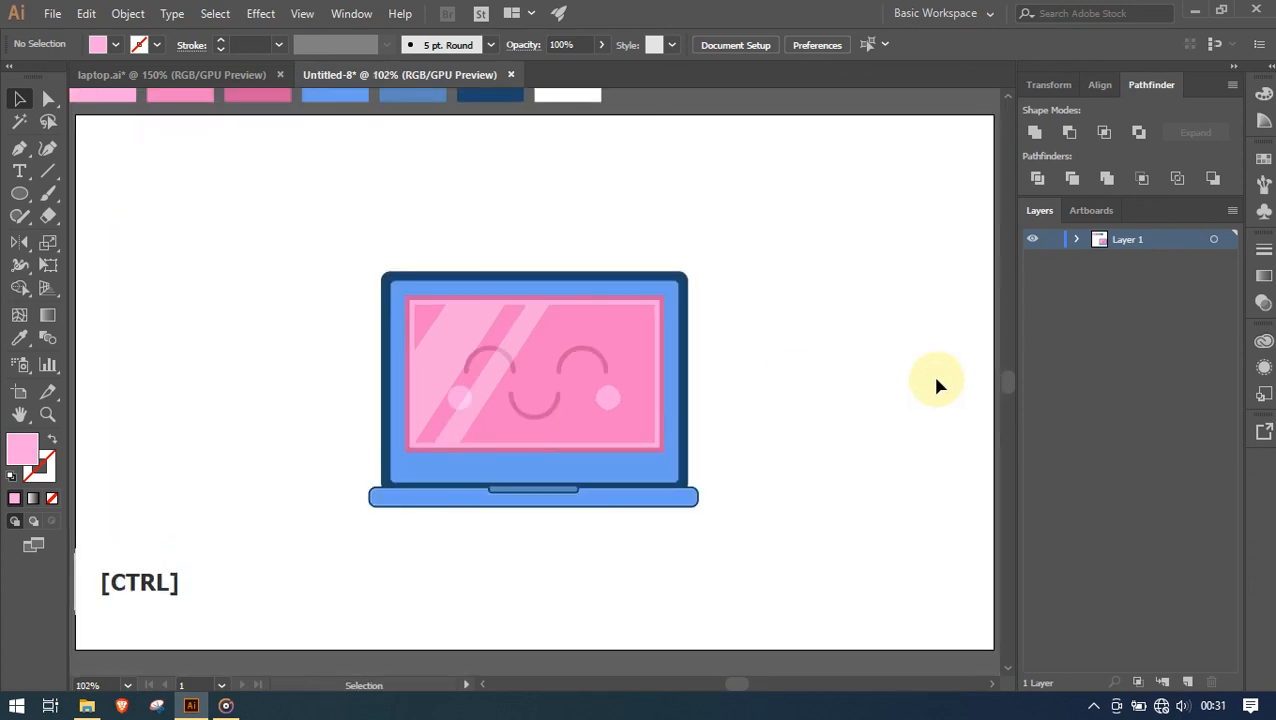